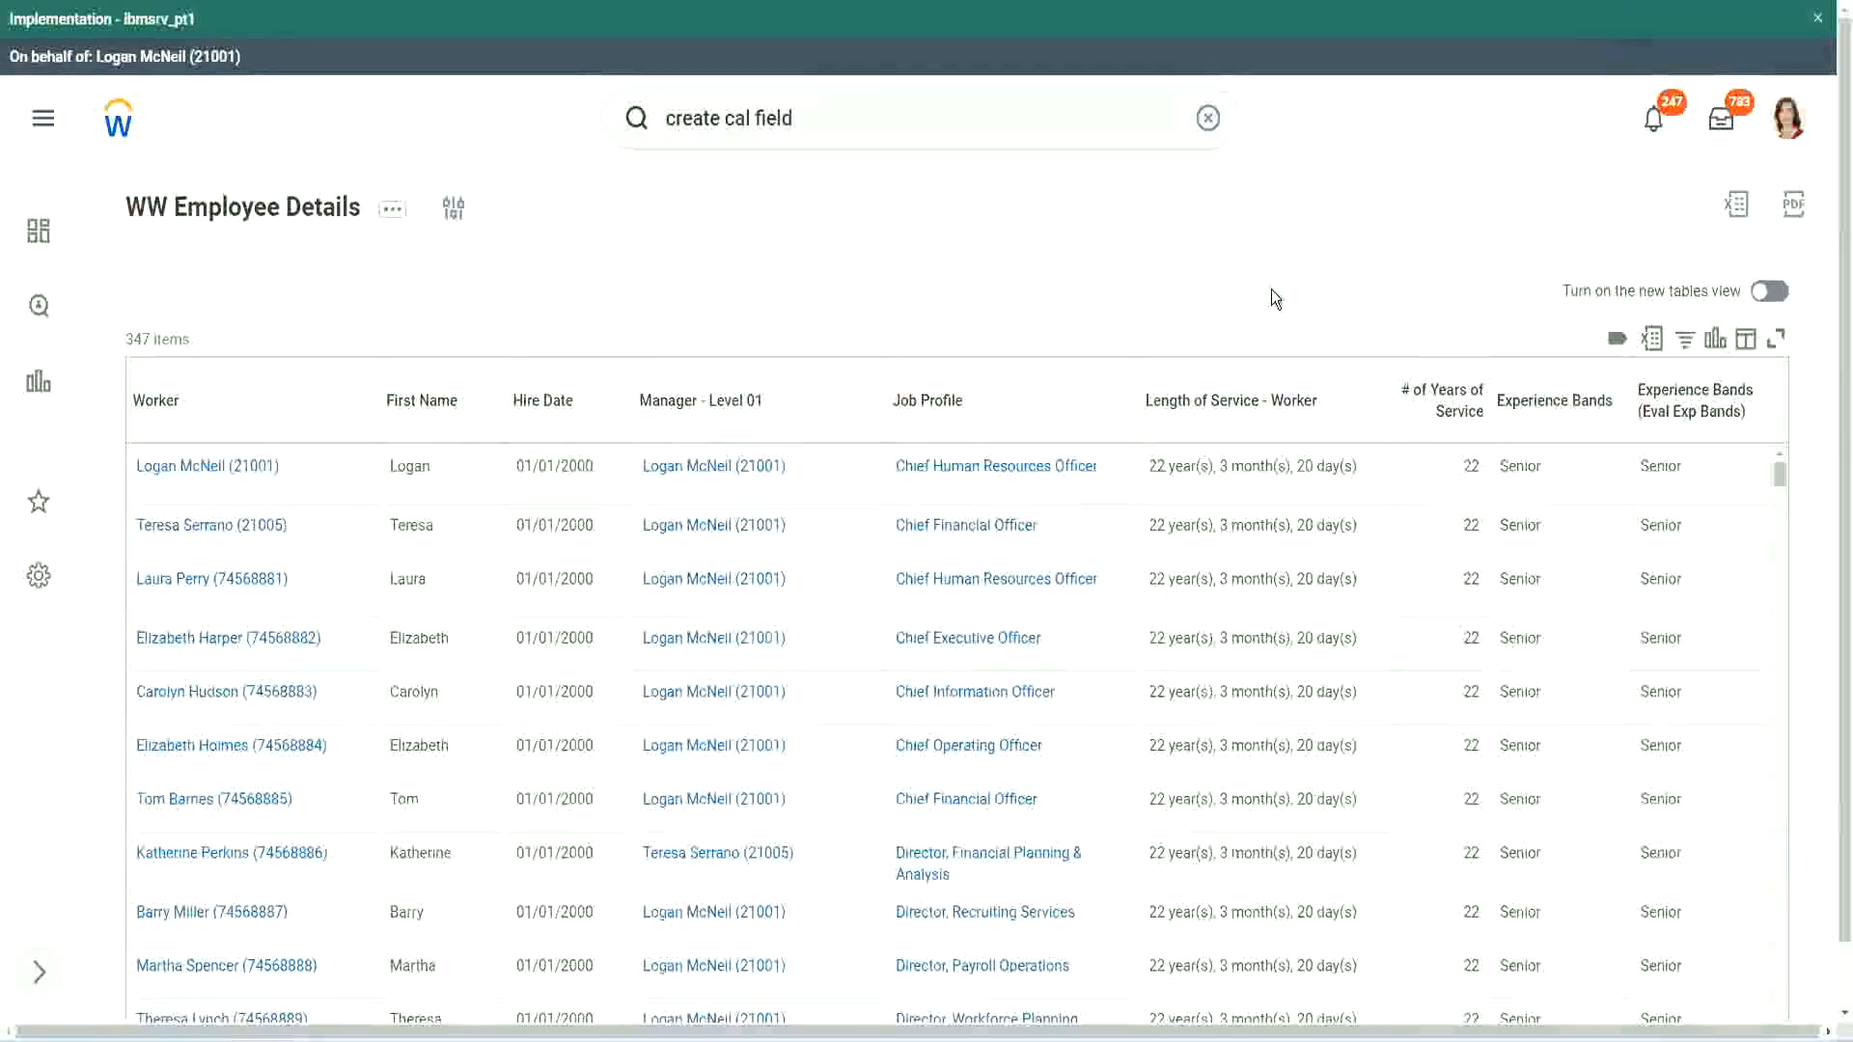
{"action": "left_click", "coordinate": [1606, 456]}
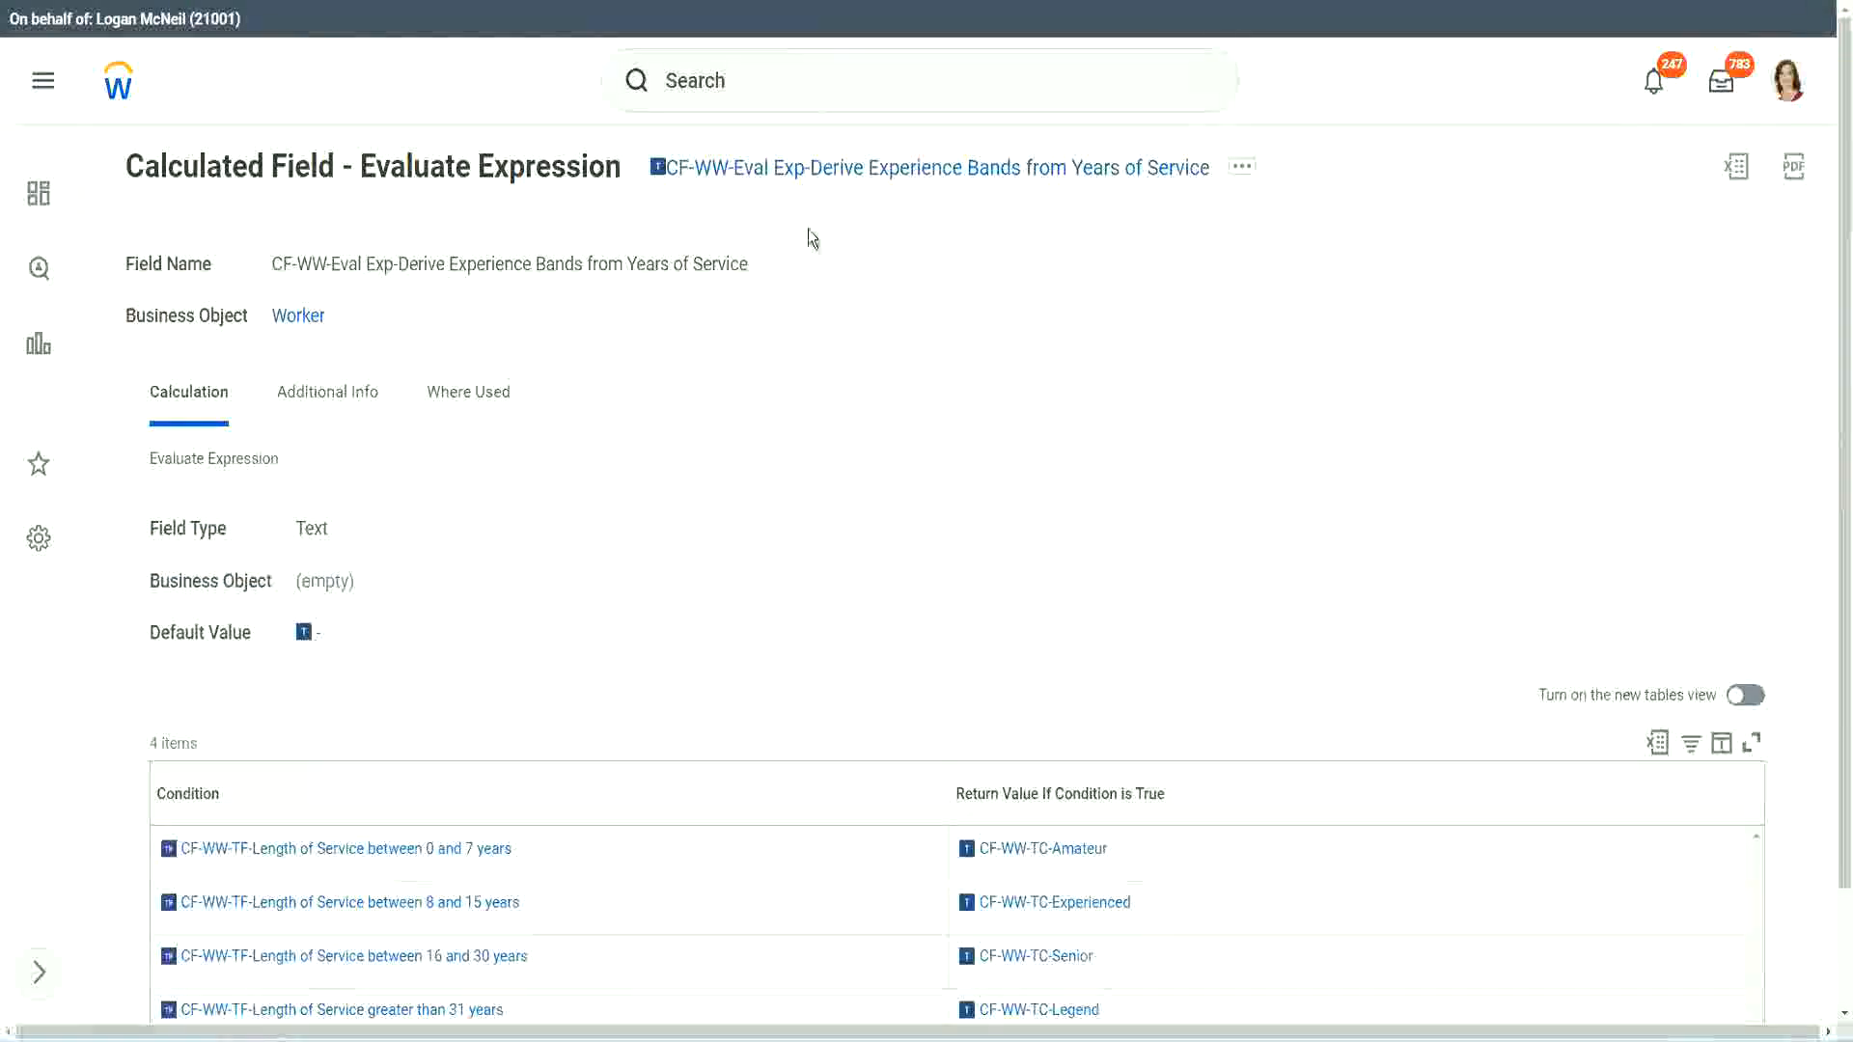
{"action": "right_click", "coordinate": [801, 173]}
{"action": "left_click", "coordinate": [873, 289]}
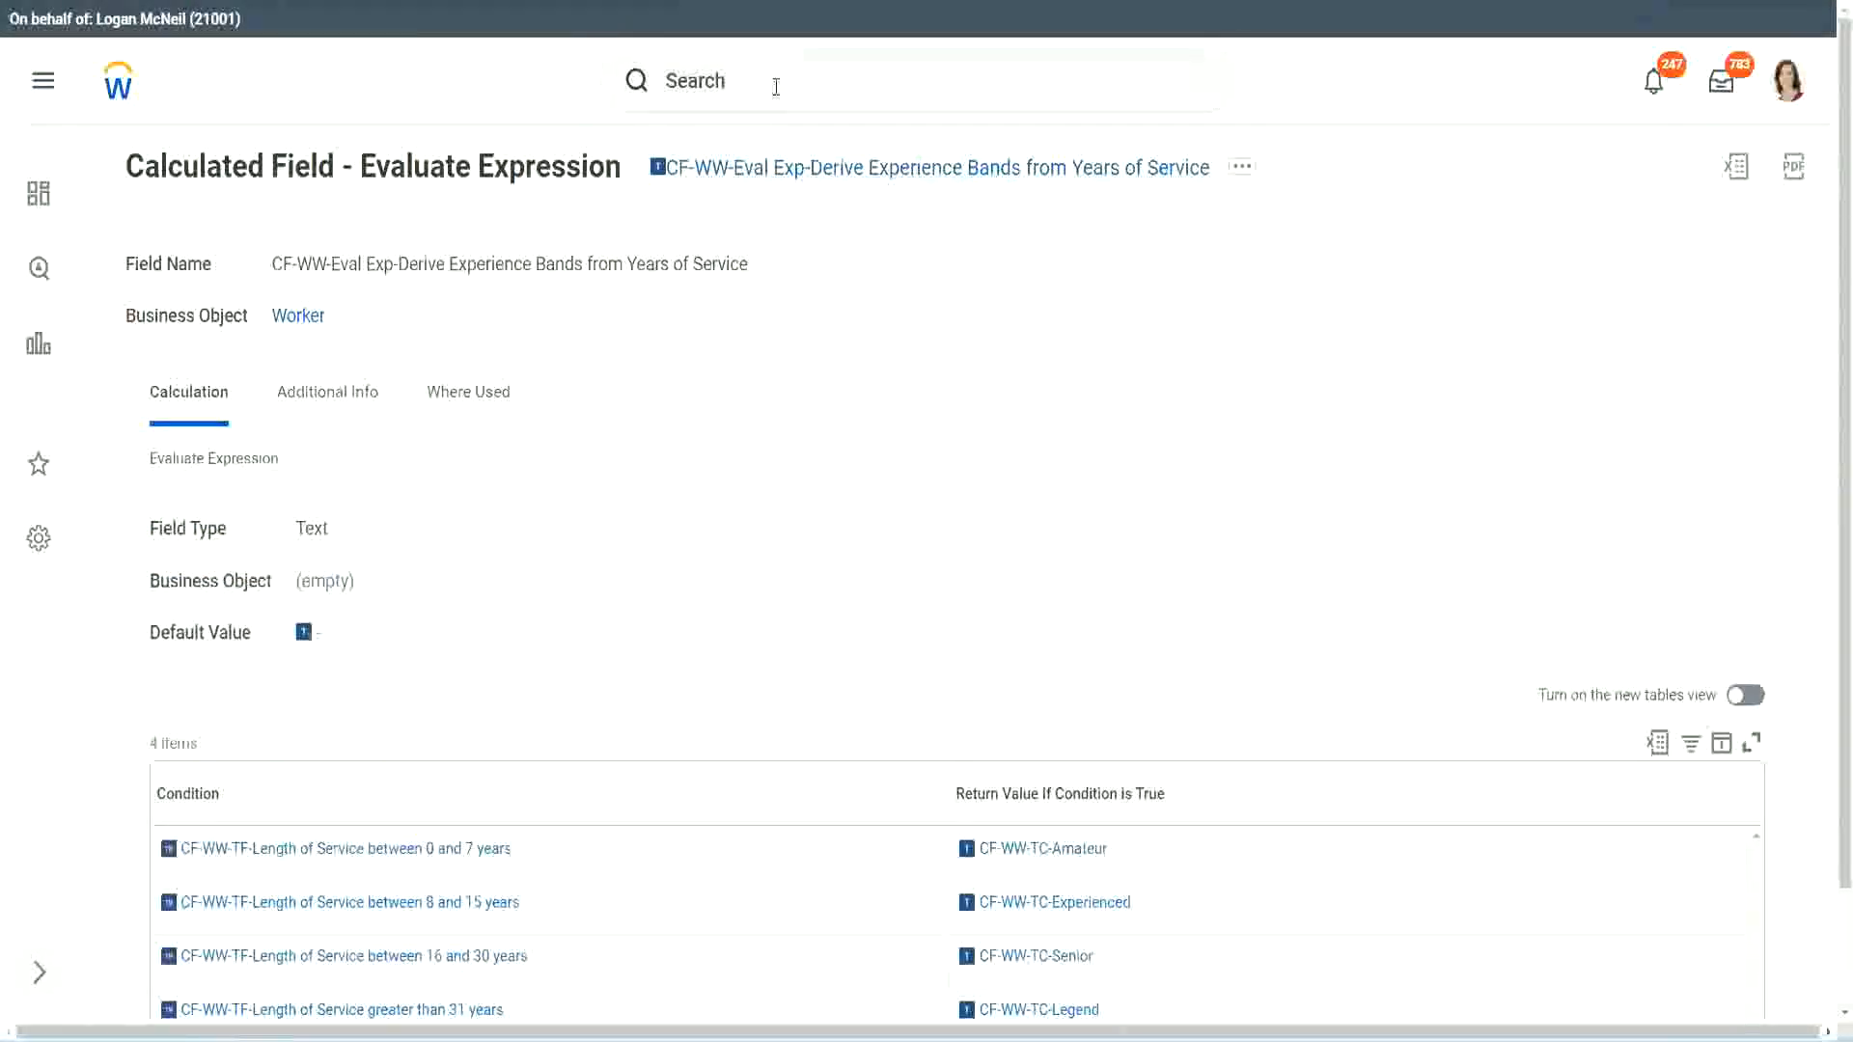
{"action": "left_click", "coordinate": [776, 87]}
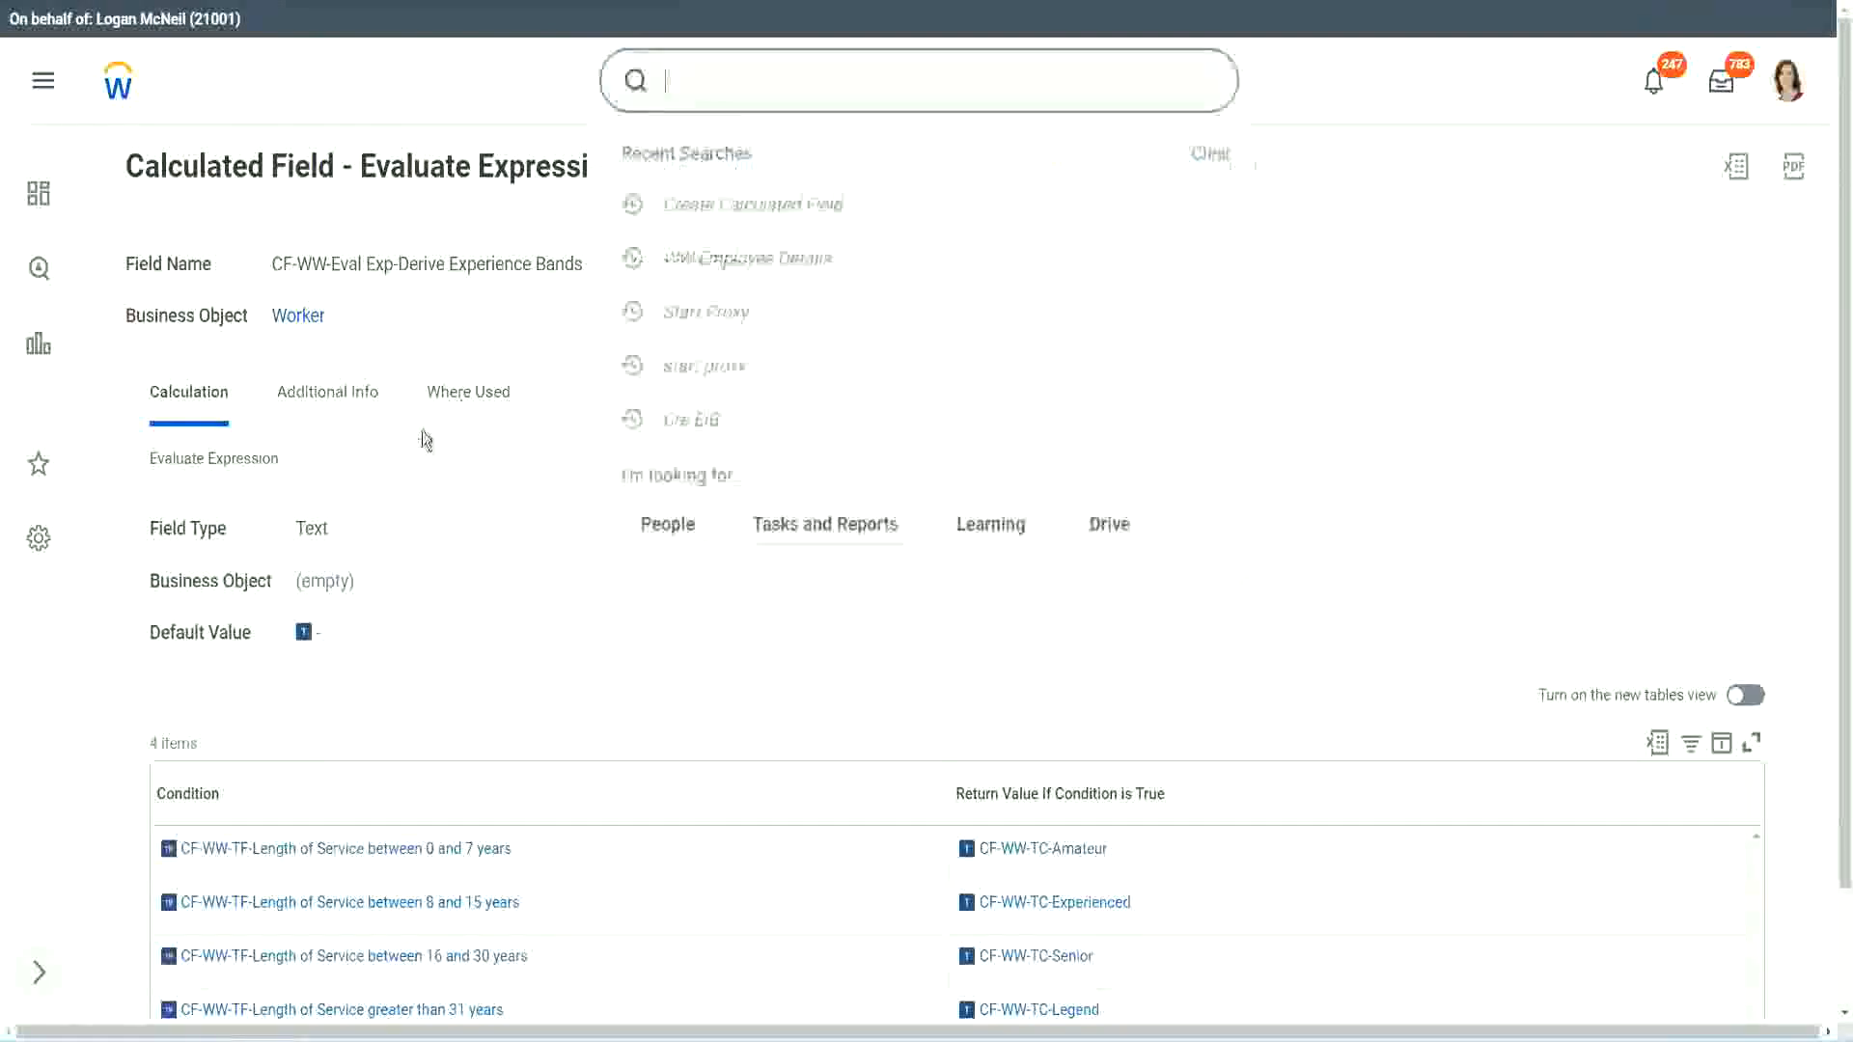
{"action": "left_click", "coordinate": [1311, 216]}
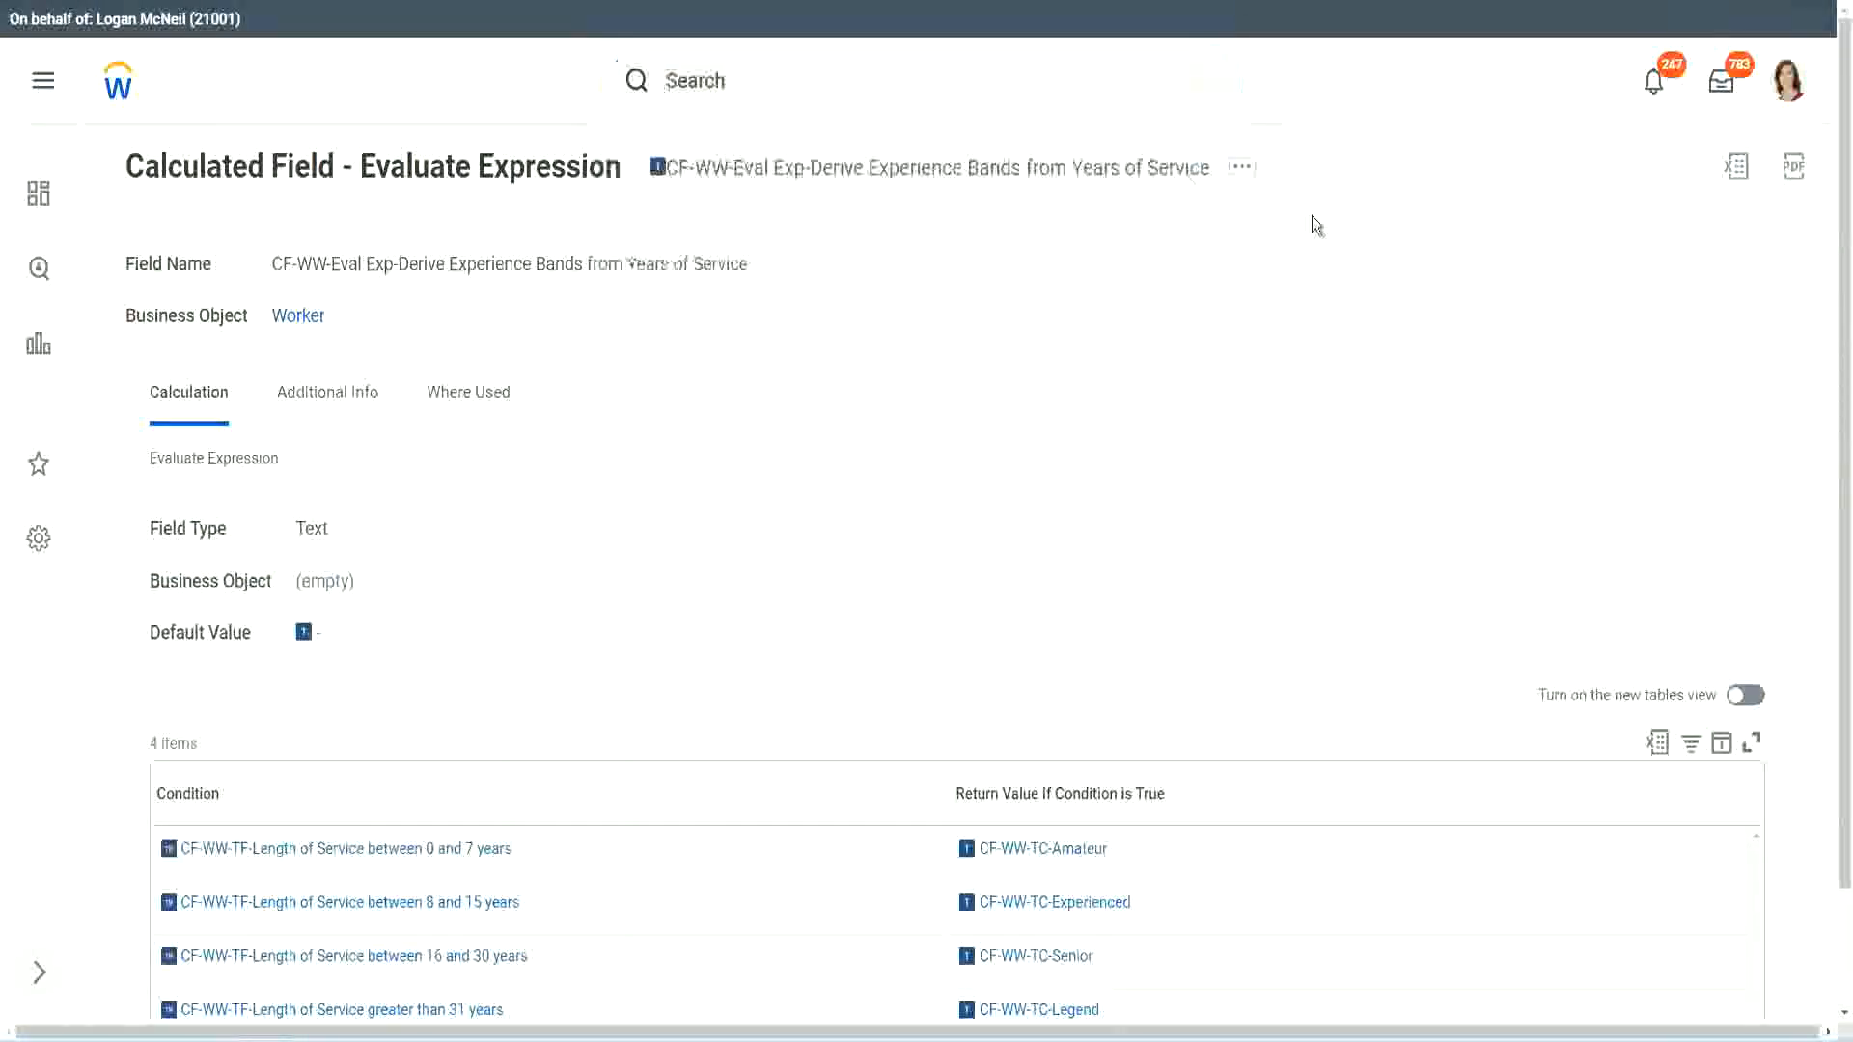
Step: Search for "create calc field" and open the Create Calculated Field task
{"action": "left_click", "coordinate": [734, 72]}
{"action": "type", "text": "create calc"}
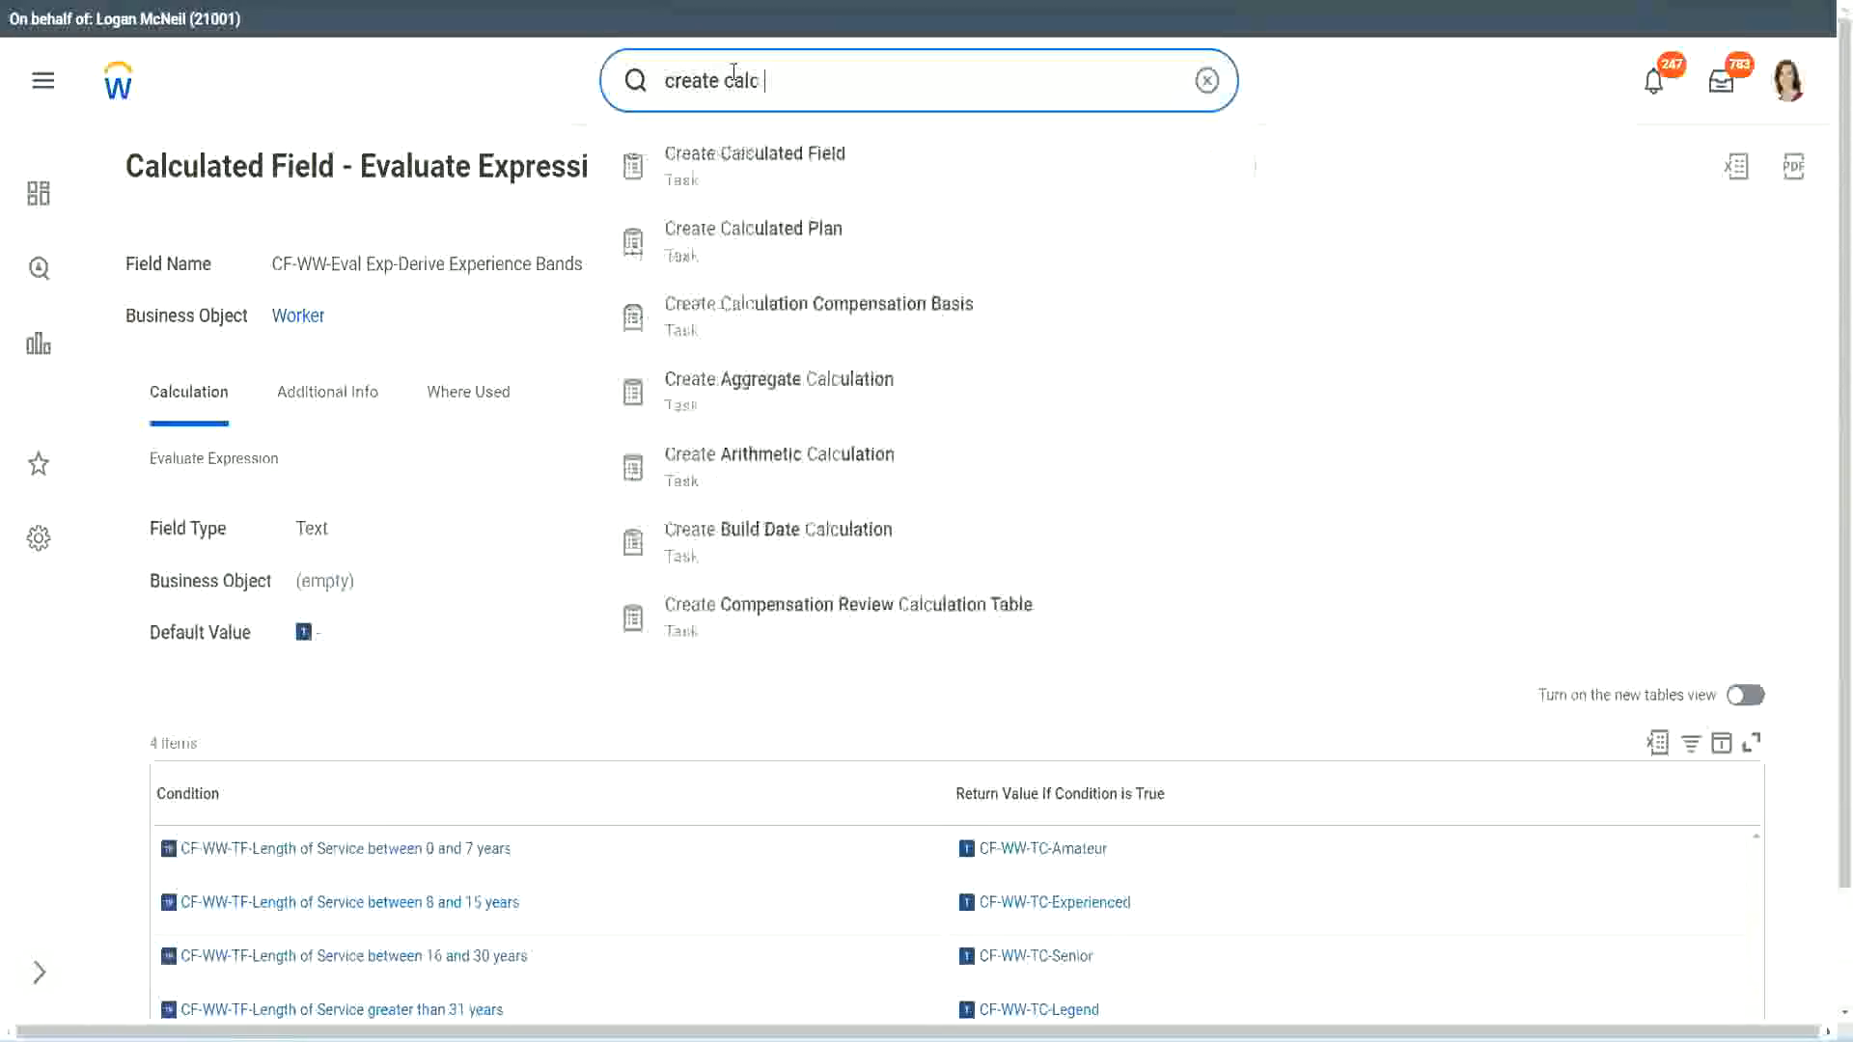
{"action": "type", "text": " field"}
{"action": "left_click", "coordinate": [772, 180]}
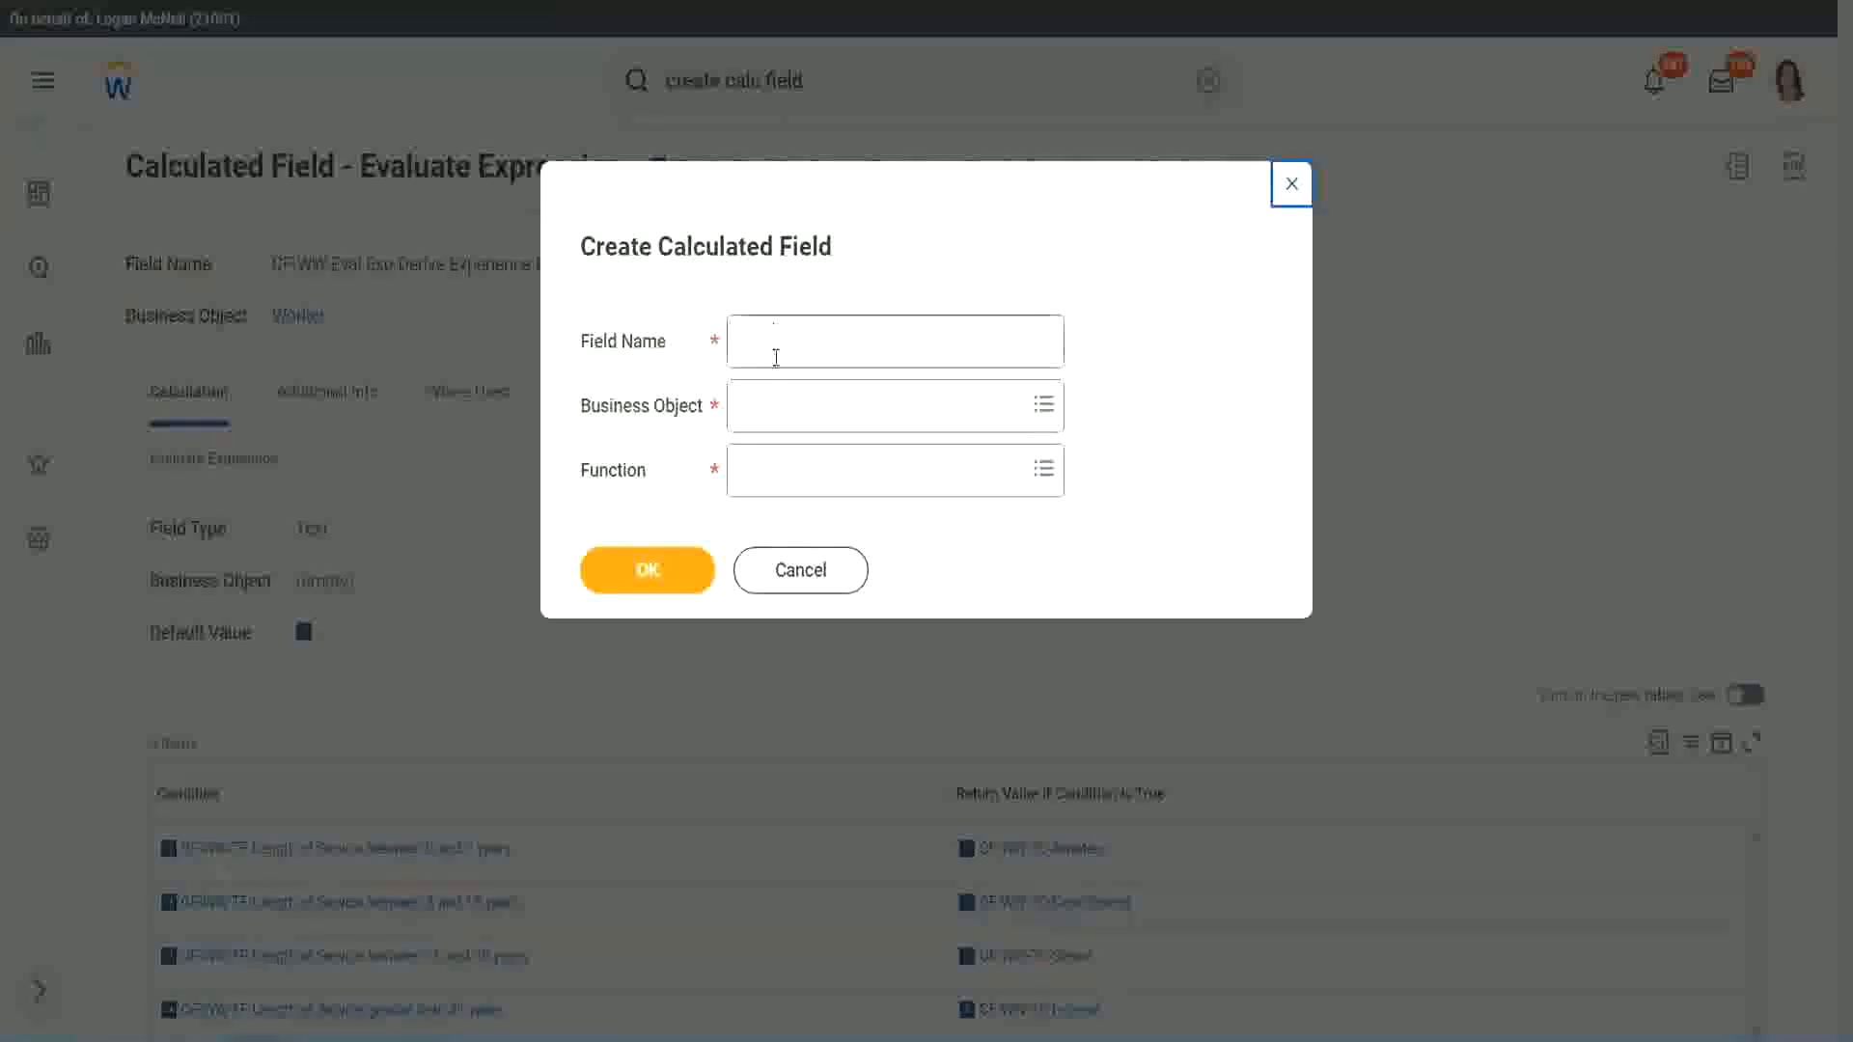
Step: Name the new calculated field "CF-WW-LRB-Identify Experience Bands from years of Service"
{"action": "left_click", "coordinate": [775, 353]}
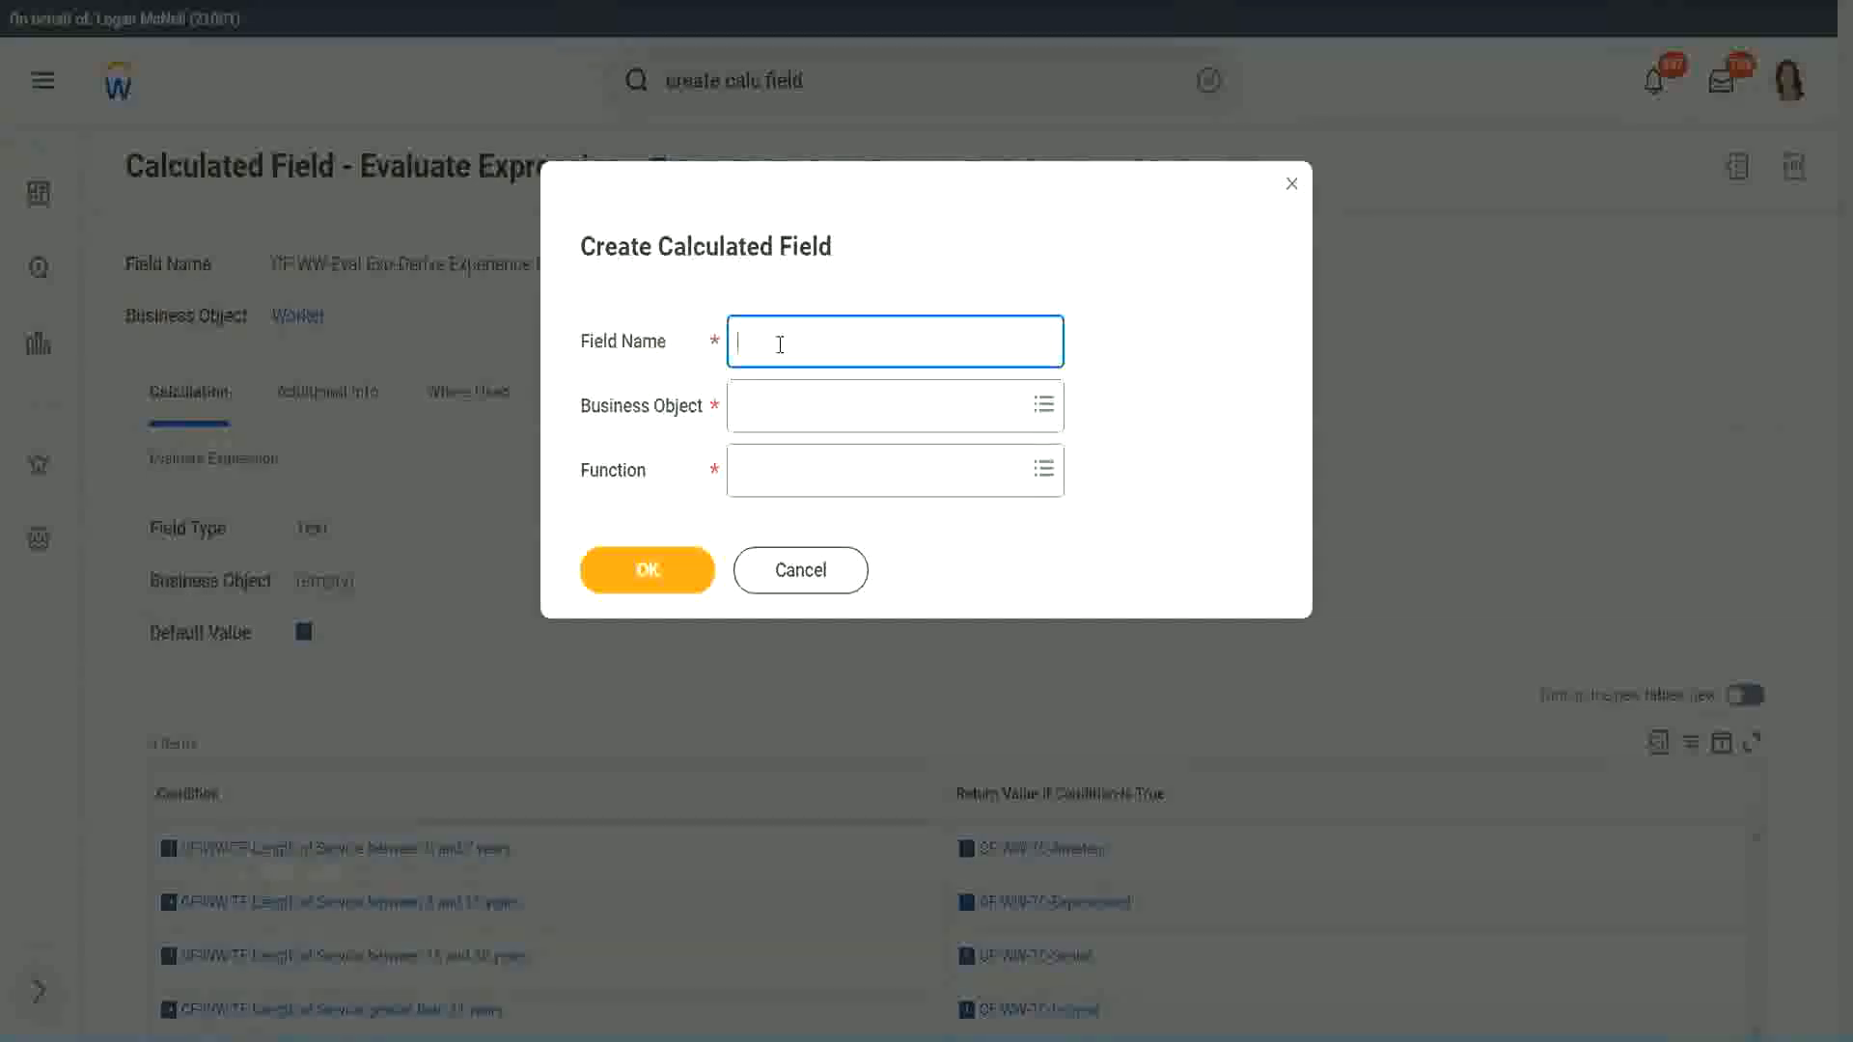
{"action": "type", "text": "CF-WW-LRB"}
{"action": "type", "text": "Identify Exe"}
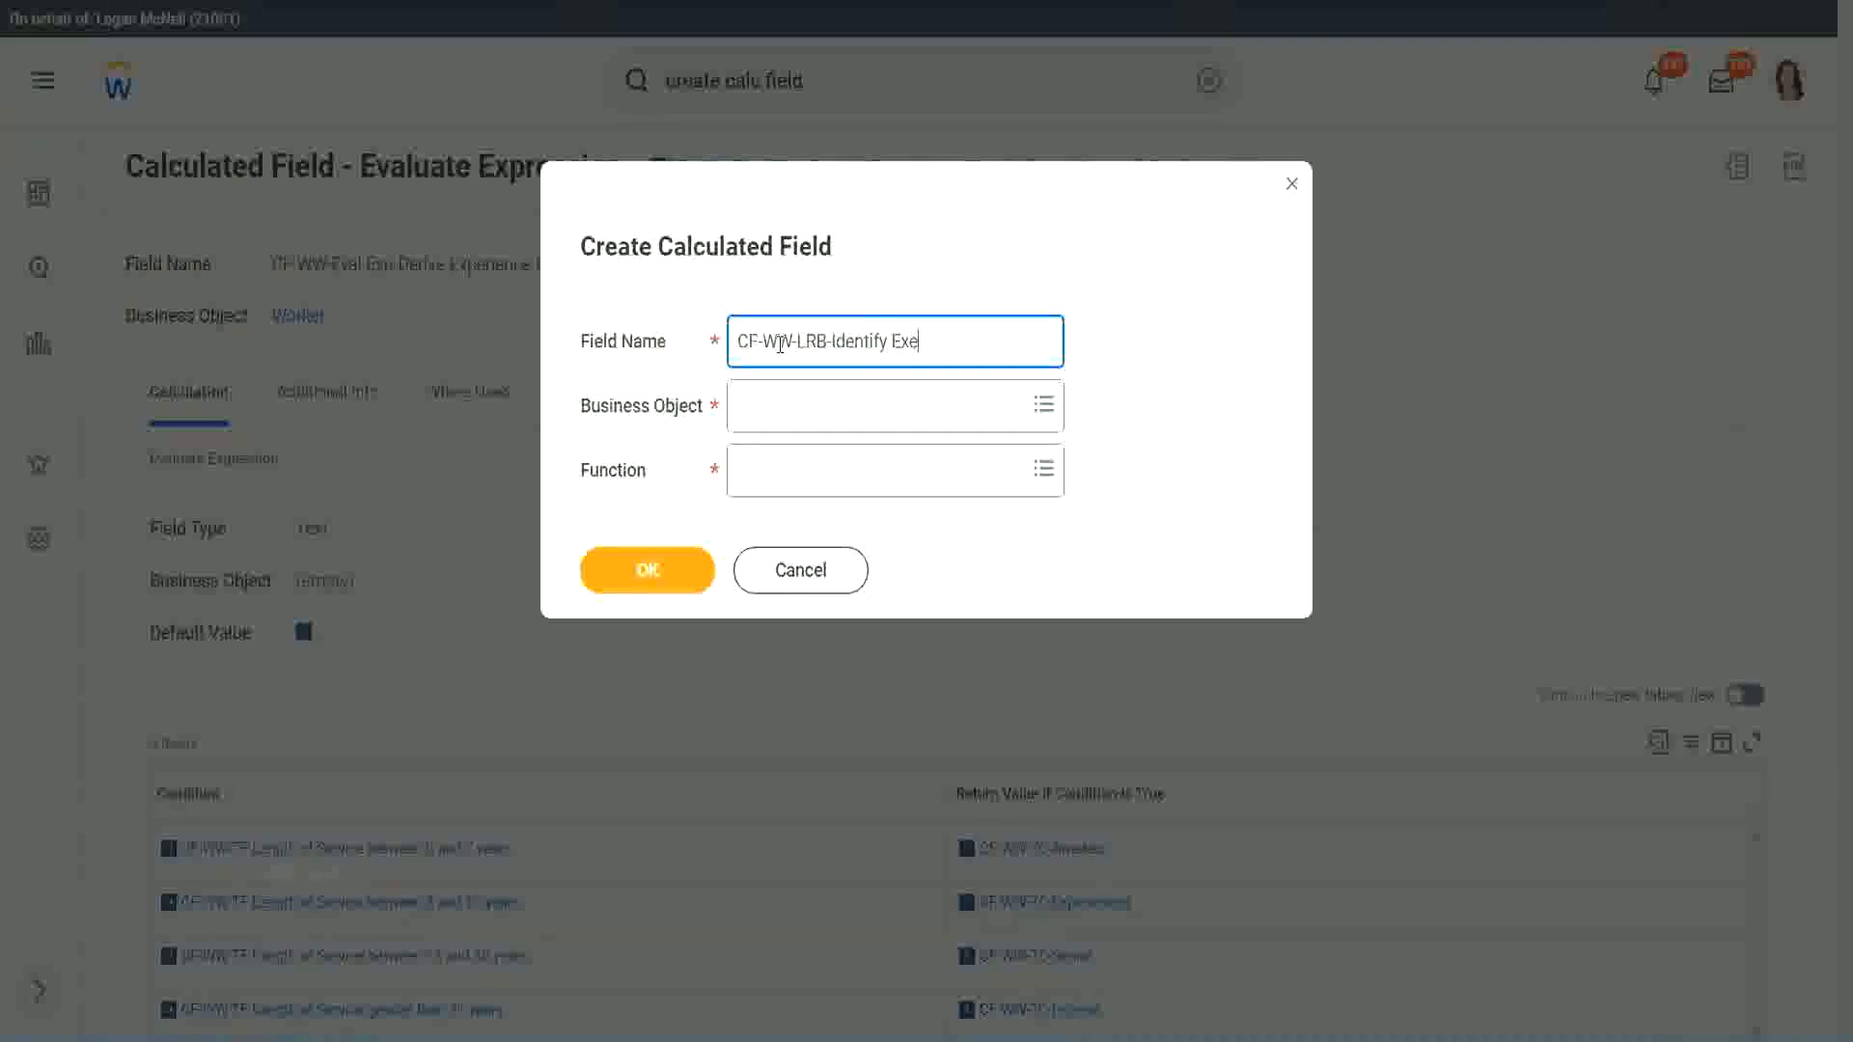
{"action": "key", "text": "BackSpace"}
{"action": "type", "text": "periende"}
{"action": "key", "text": "BackSpace"}
{"action": "key", "text": "BackSpace"}
{"action": "type", "text": "ce Bands from"}
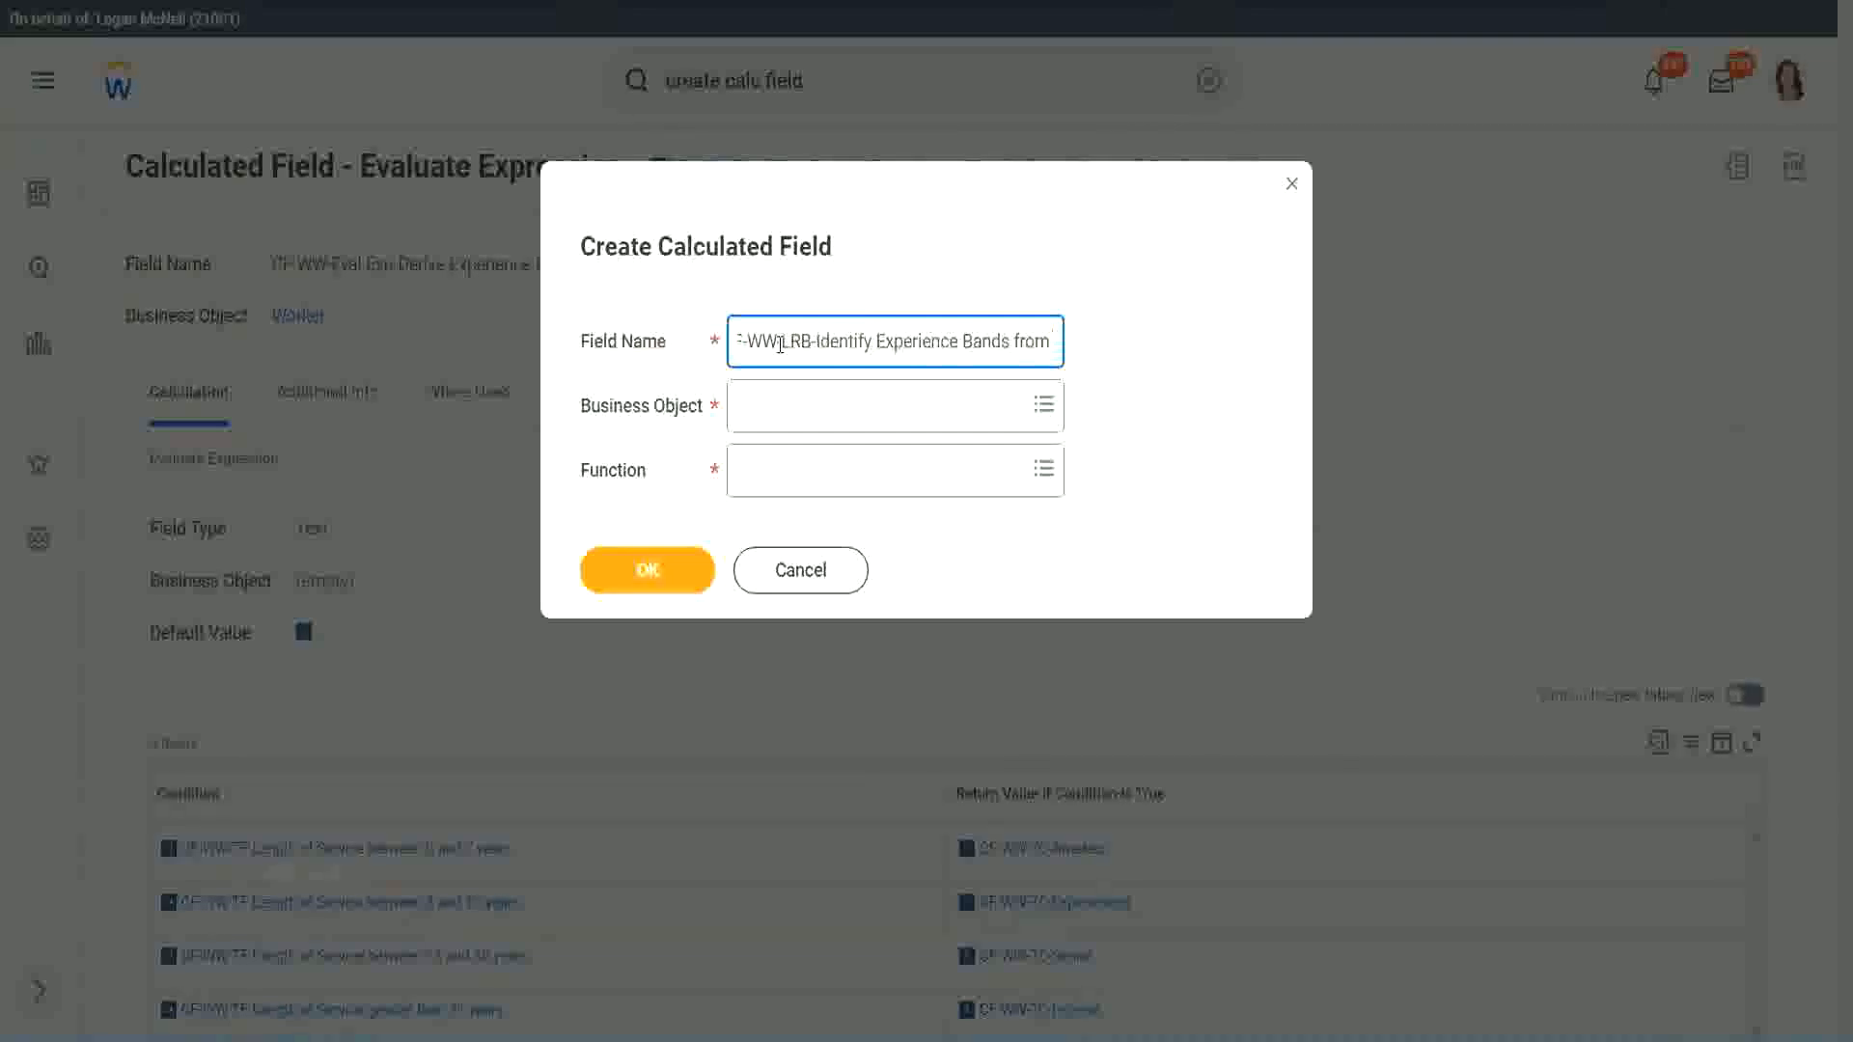
{"action": "type", "text": " years of Service"}
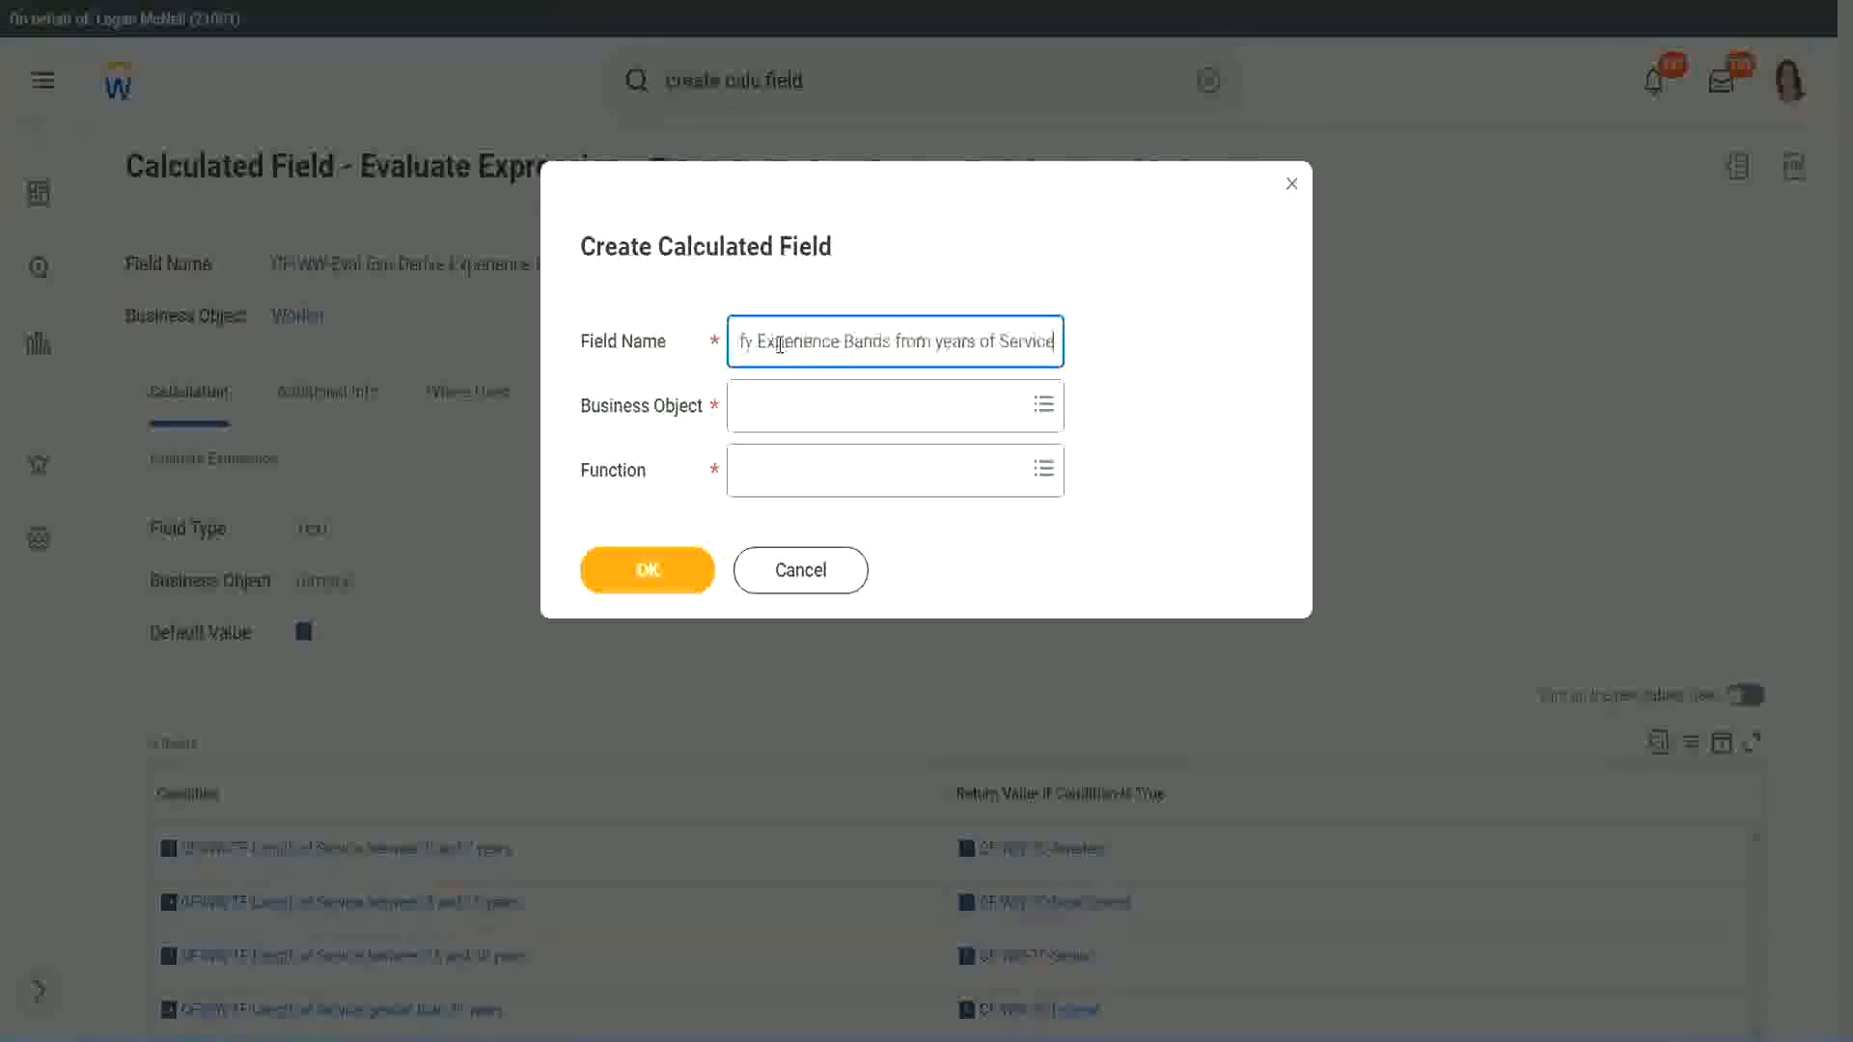
Step: Set the new calculated field's business object to Worker
{"action": "key", "text": "Tab"}
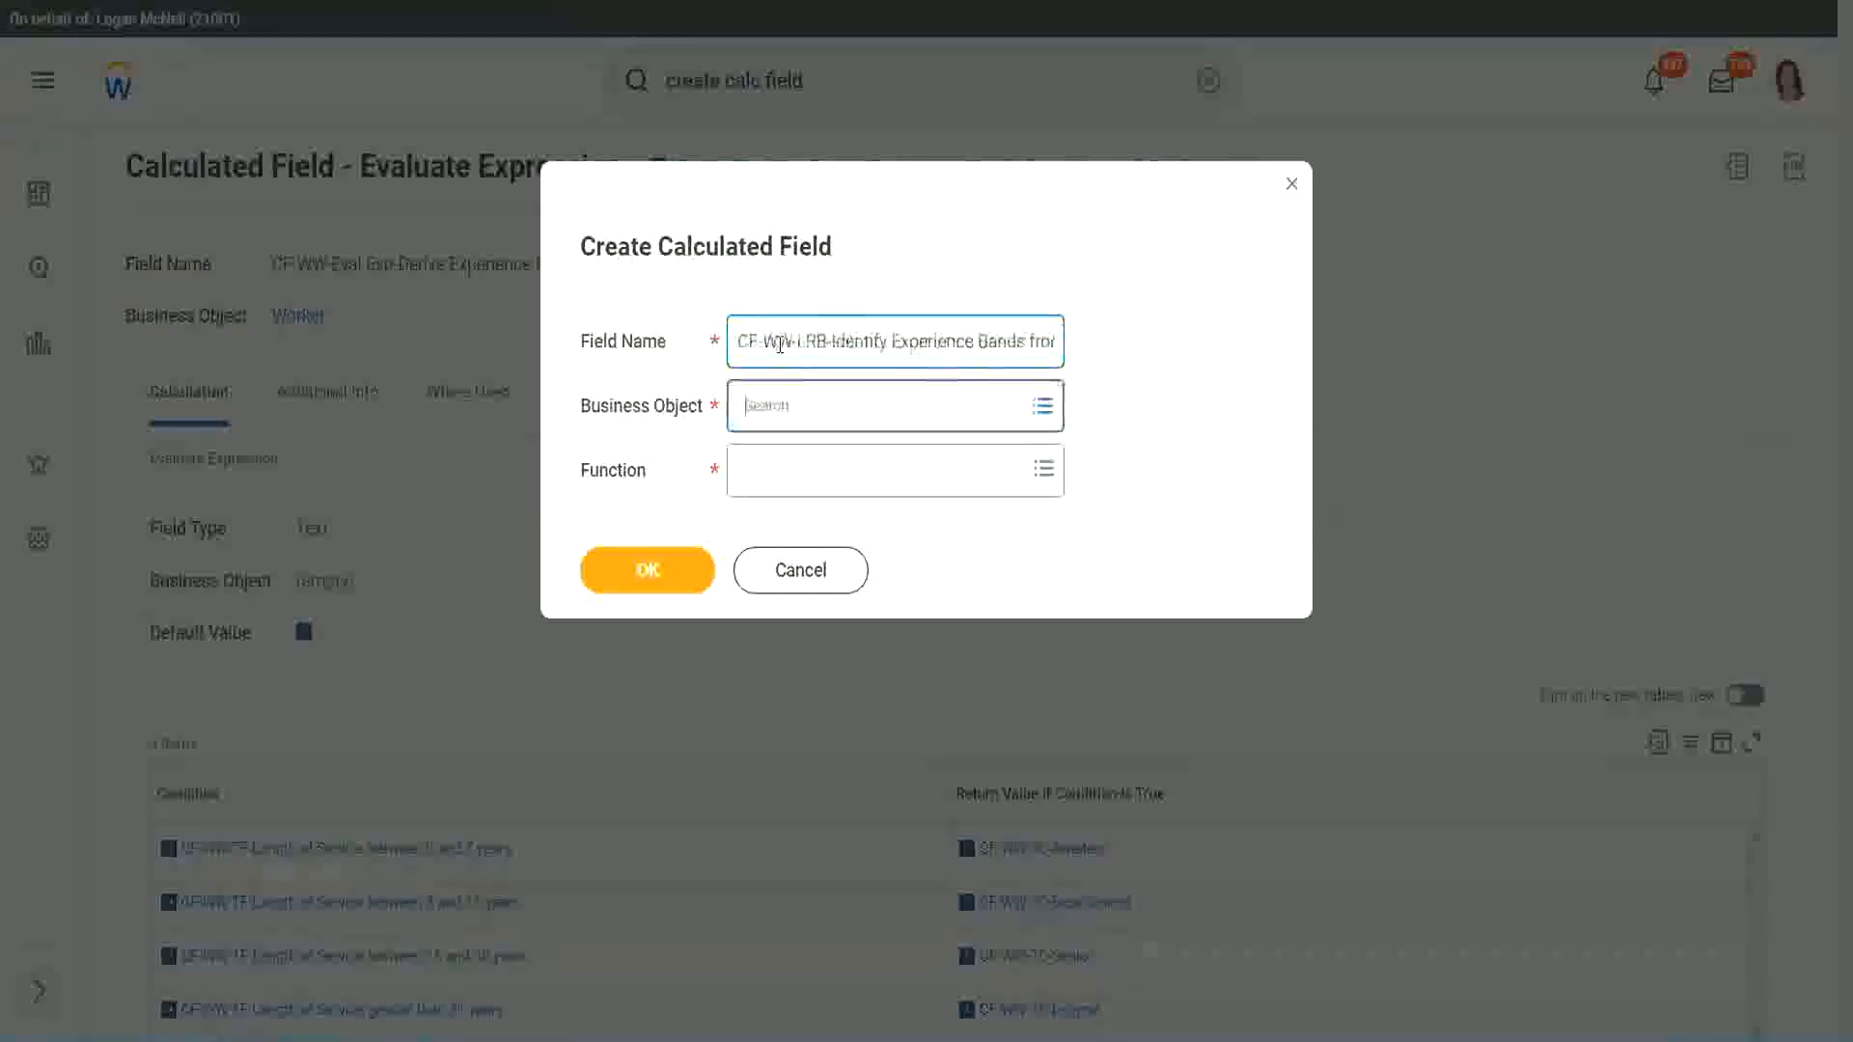
{"action": "type", "text": "wor"}
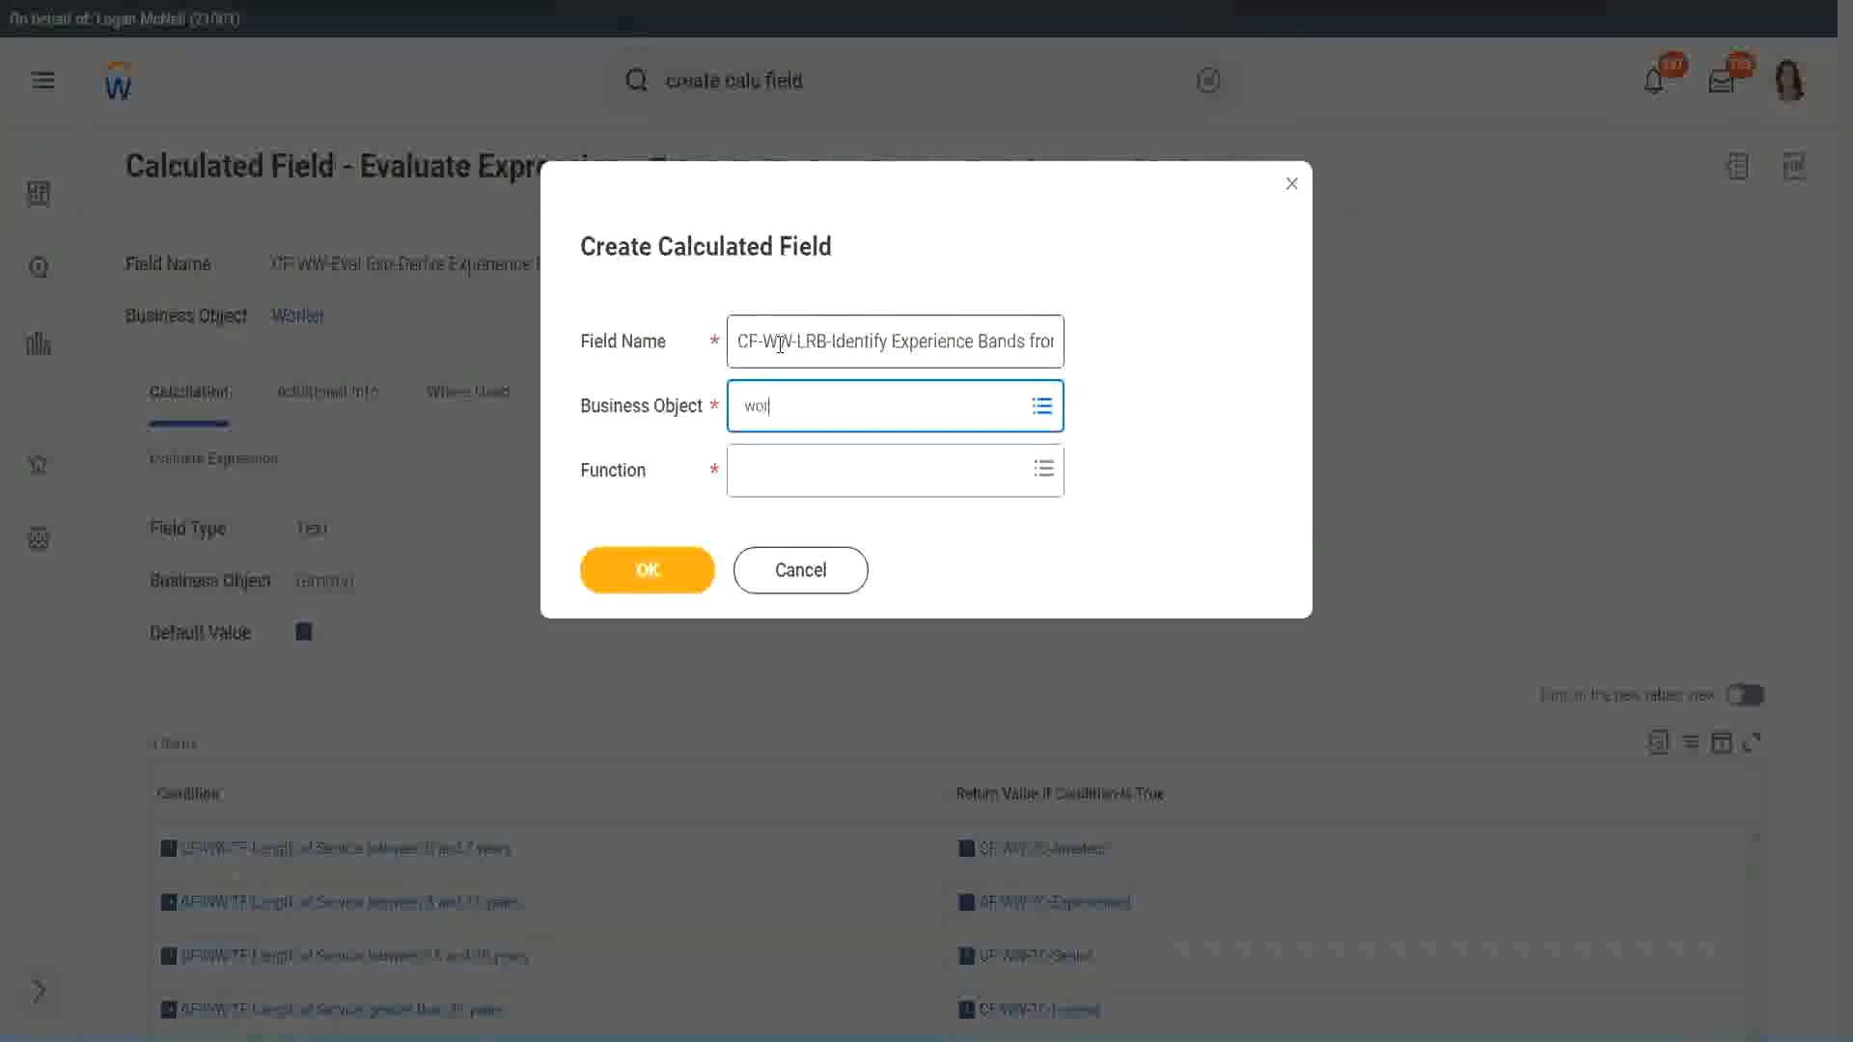
{"action": "type", "text": "ker"}
{"action": "key", "text": "Return"}
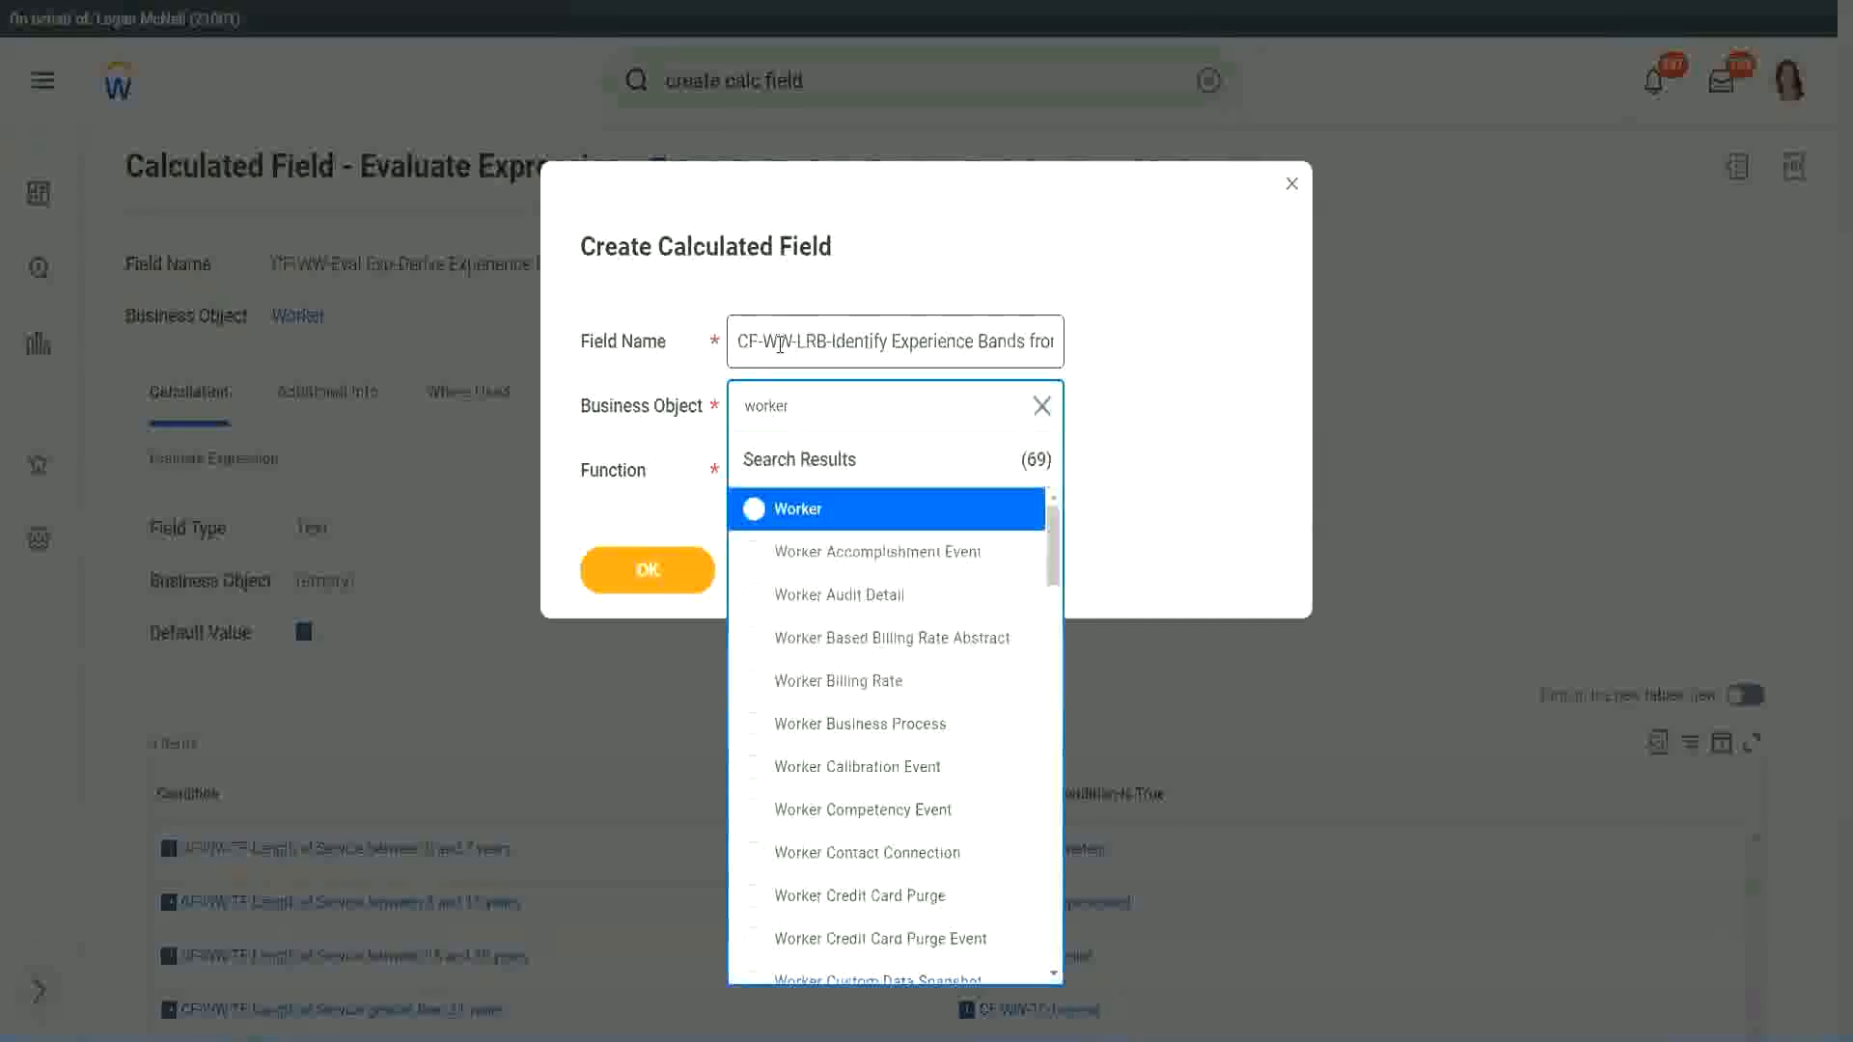
{"action": "key", "text": "Return"}
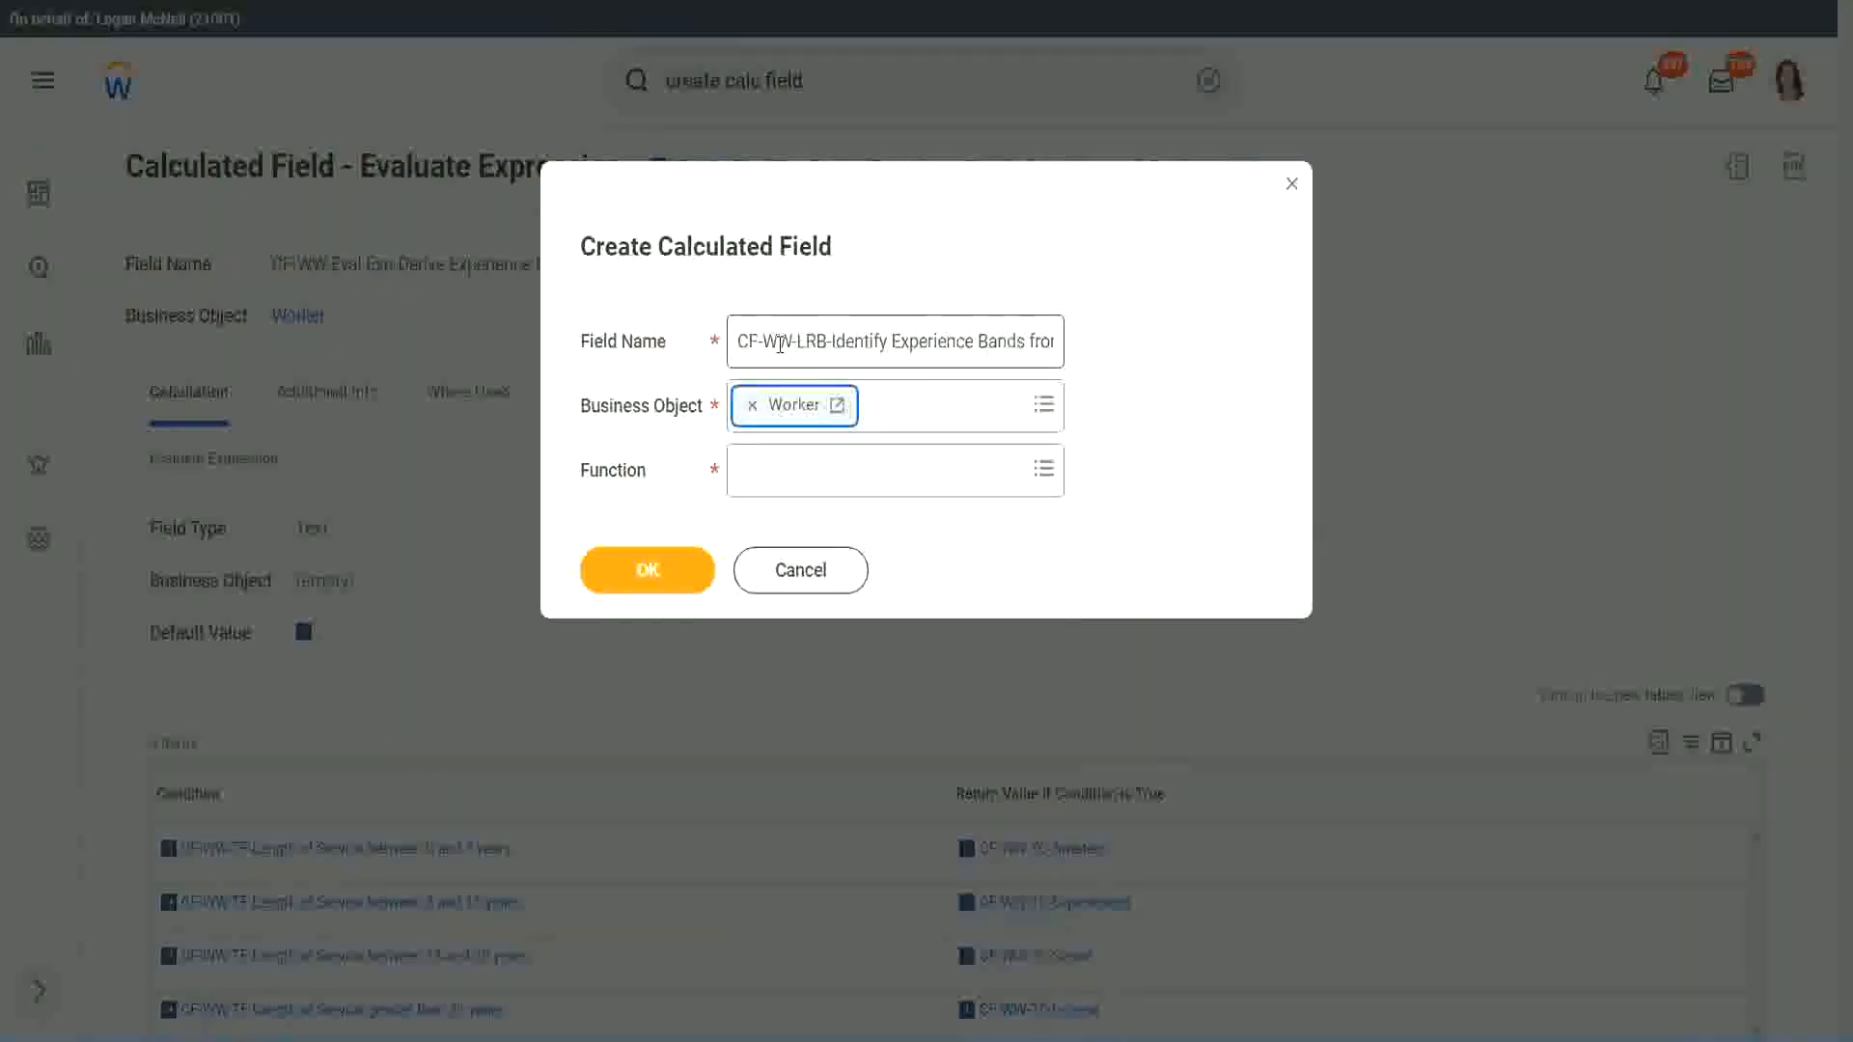
Step: Choose Lookup Range Band as the calculated field's function and proceed to its definition
{"action": "key", "text": "Tab"}
{"action": "type", "text": "lrb"}
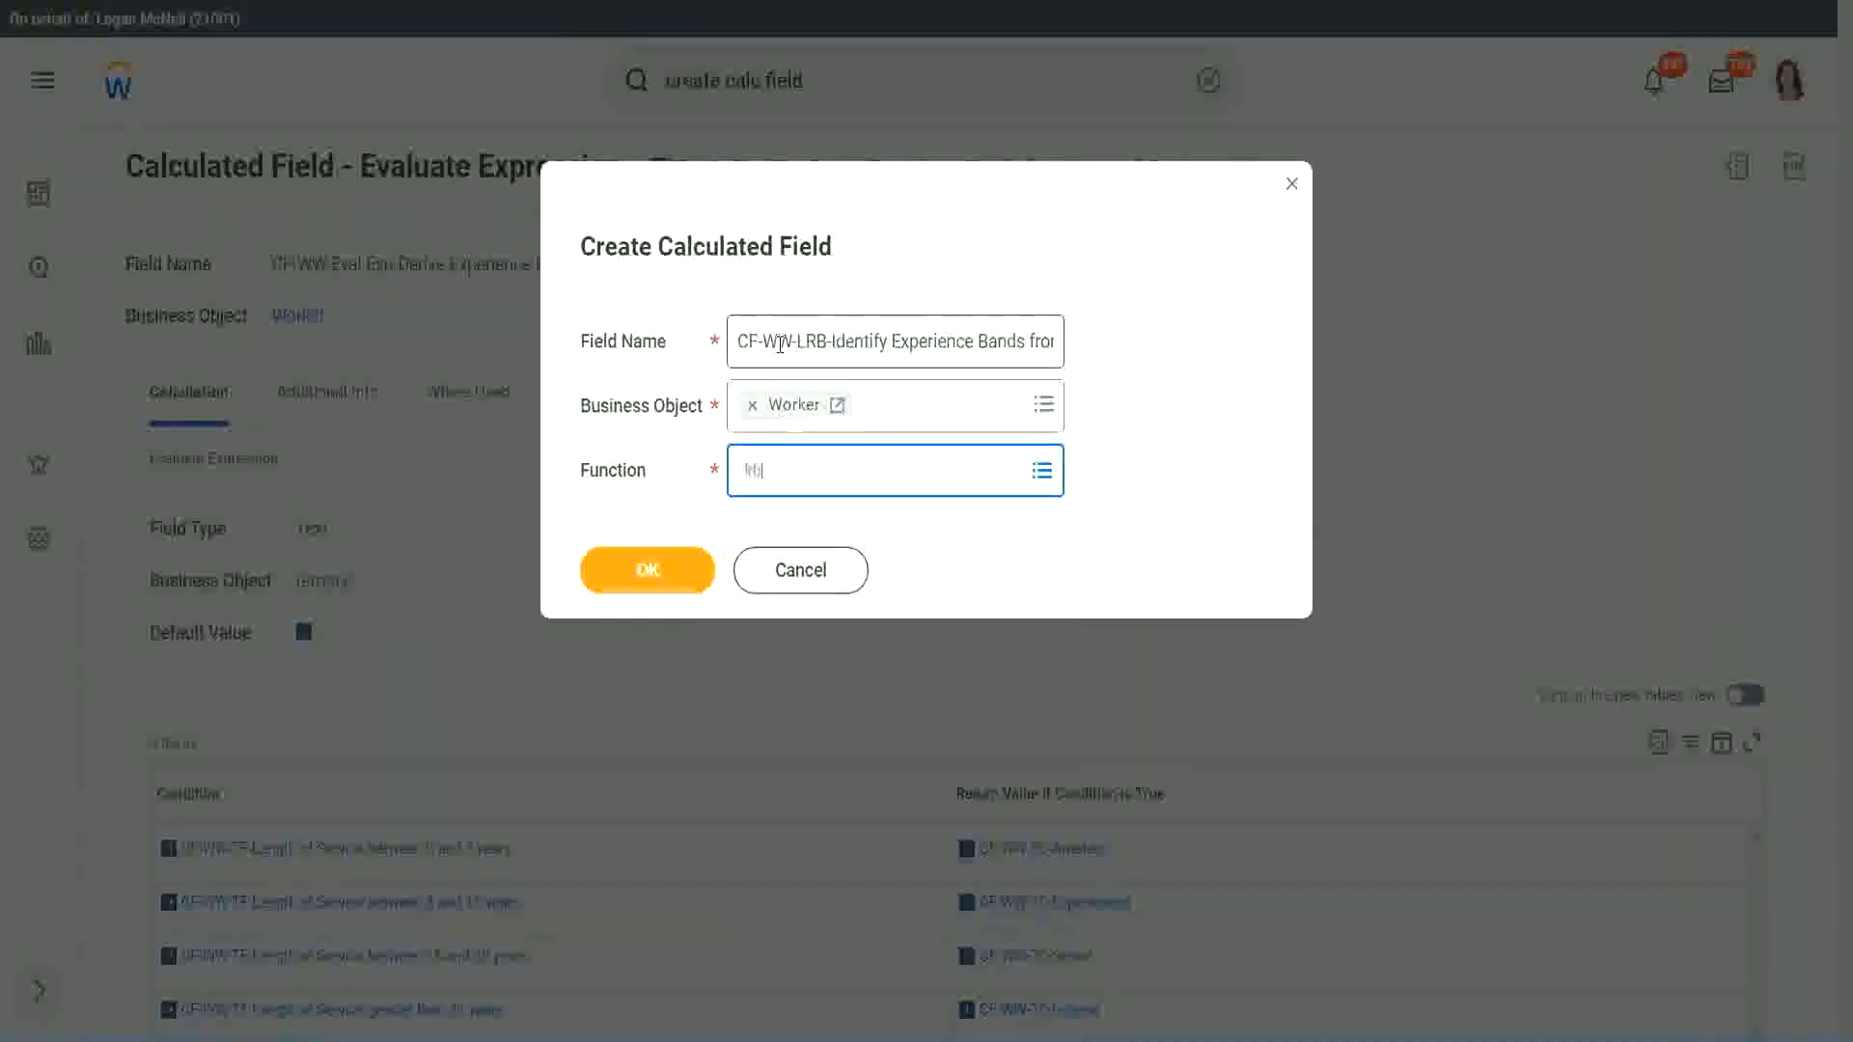
{"action": "key", "text": "Return"}
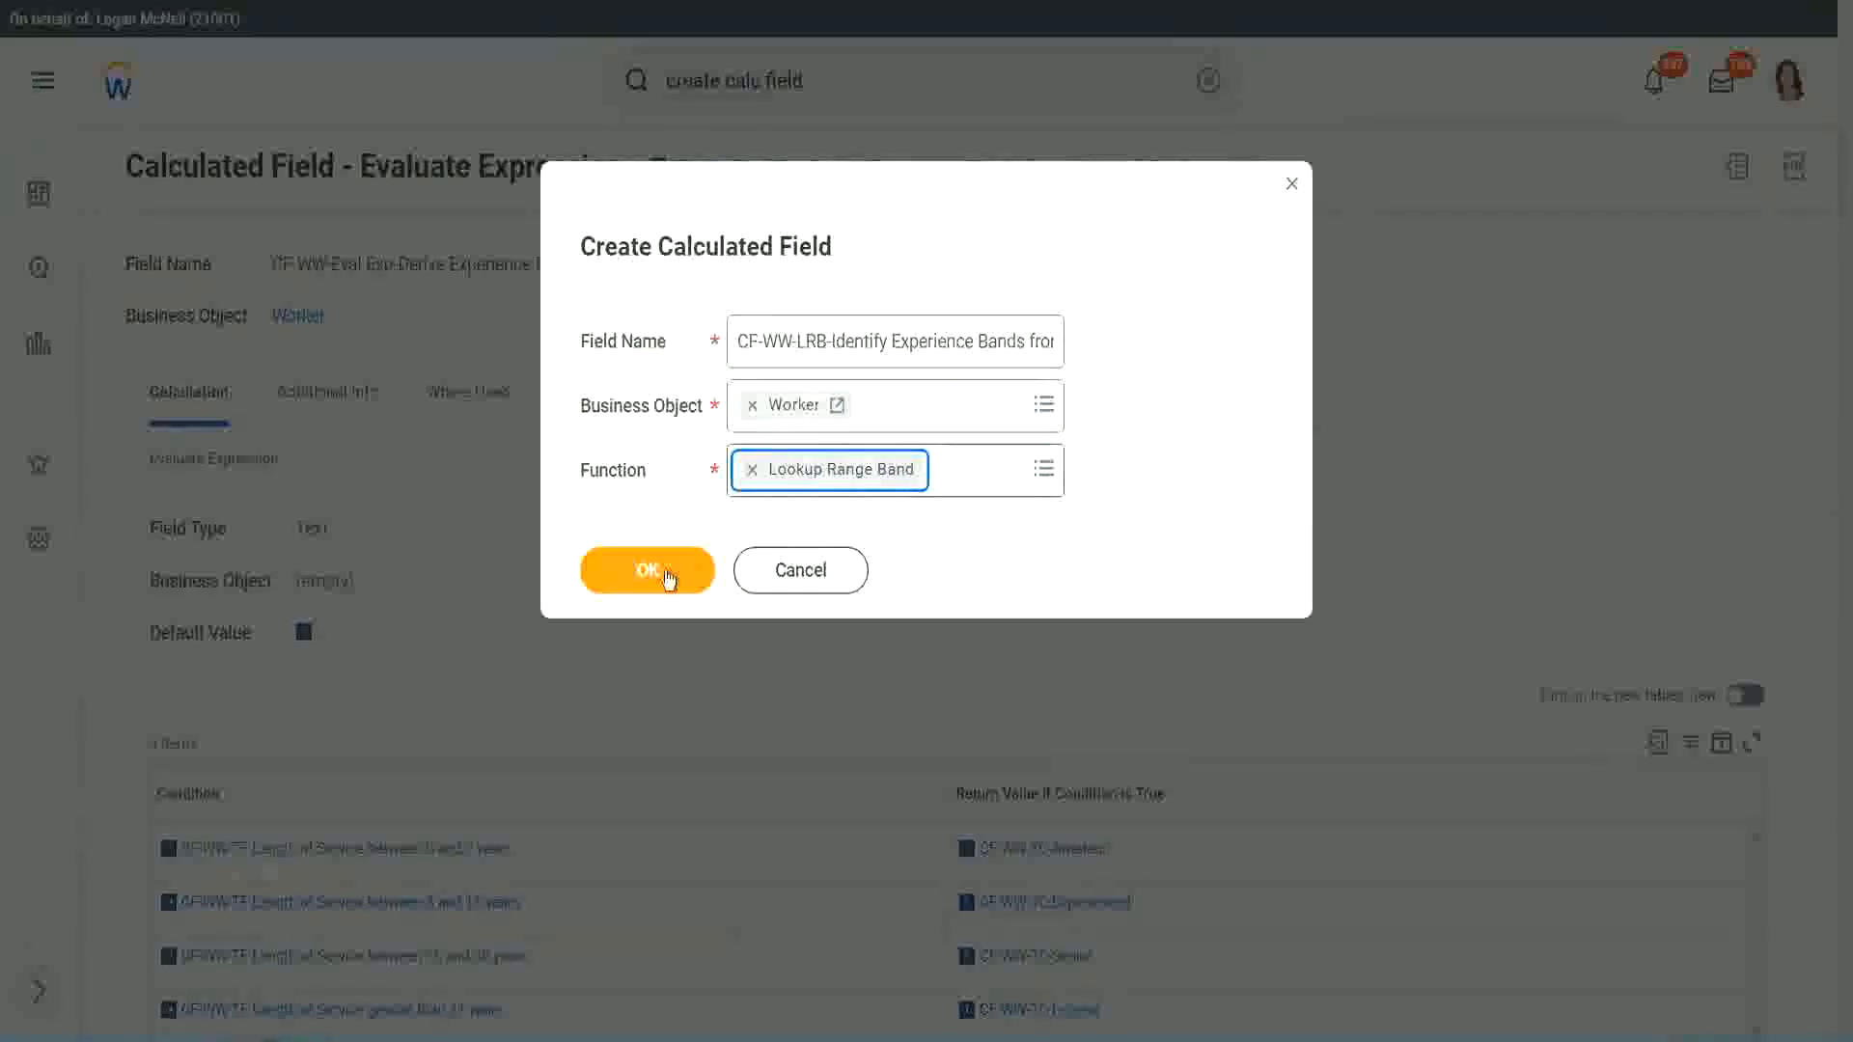
{"action": "left_click", "coordinate": [662, 570]}
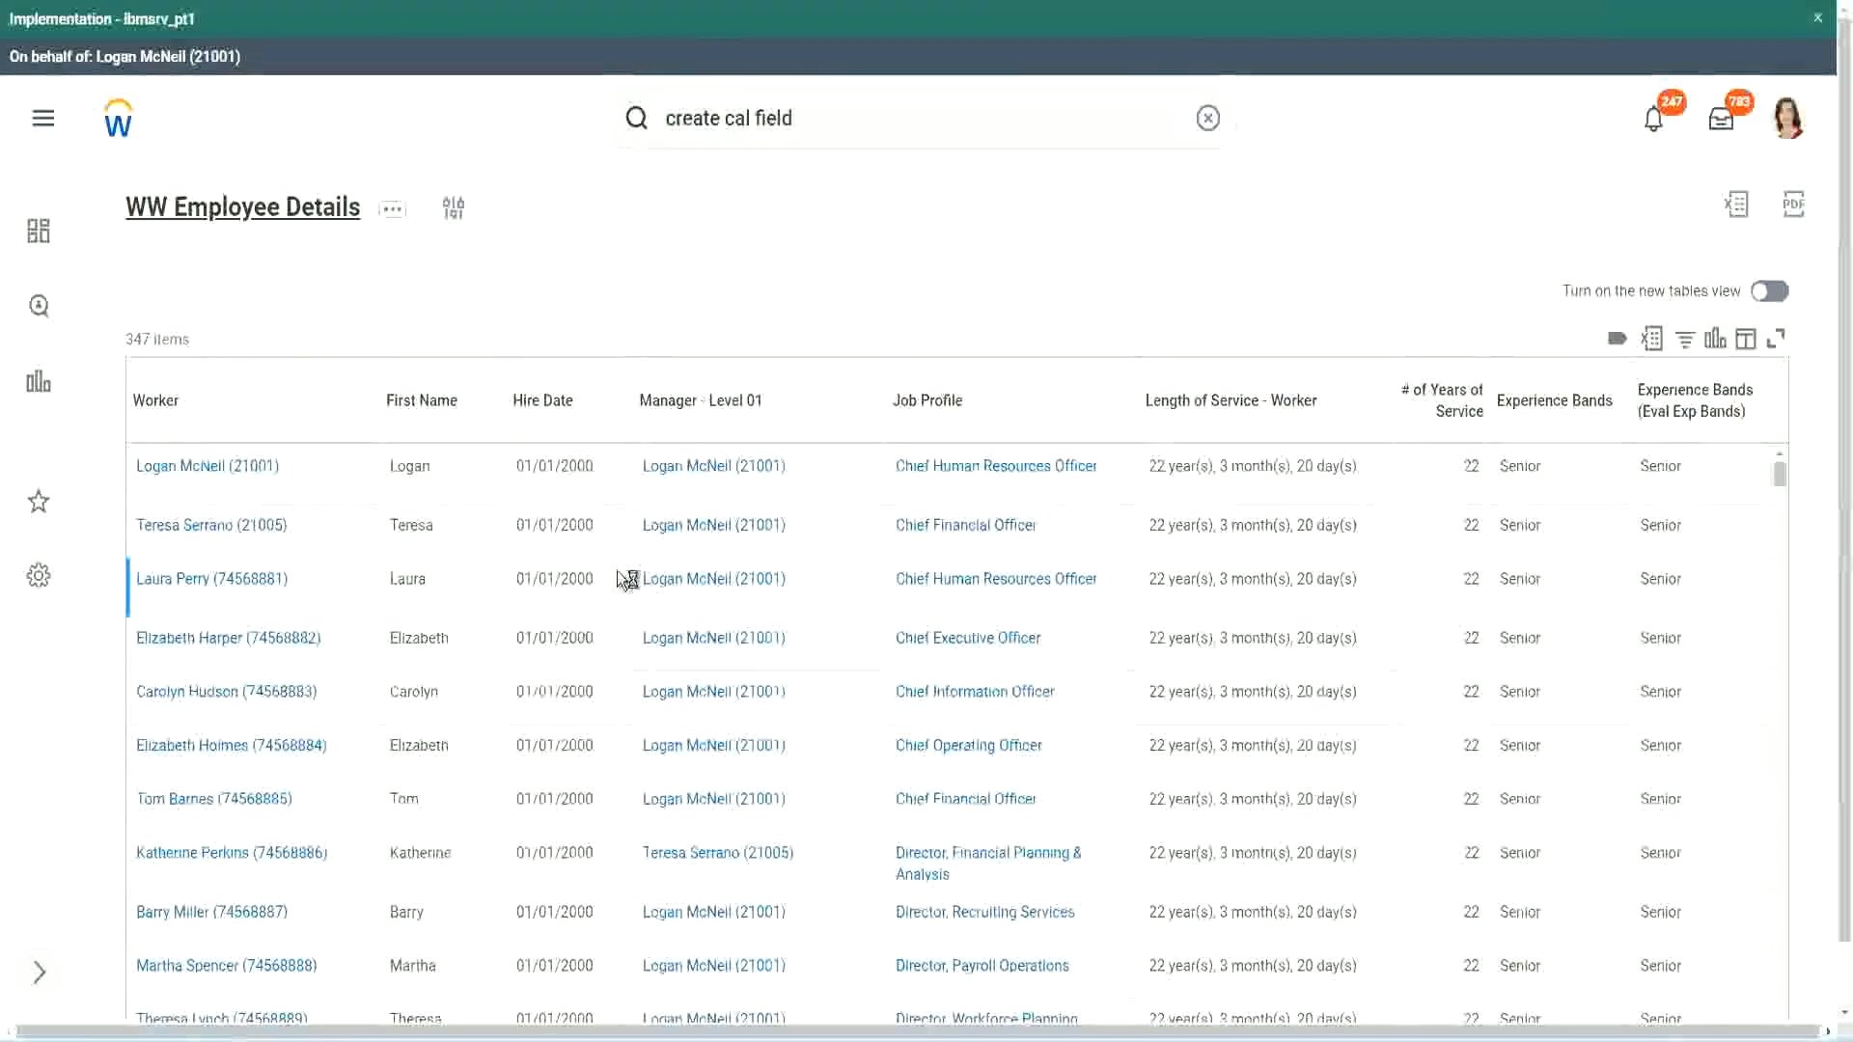
Step: Copy the name "CF-WW-Convert Text To Number-Number of Years from Length of Service" from the report definition's columns and use it as the Source Field
{"action": "scroll", "coordinate": [611, 633], "scroll_direction": "down", "scroll_amount": 5}
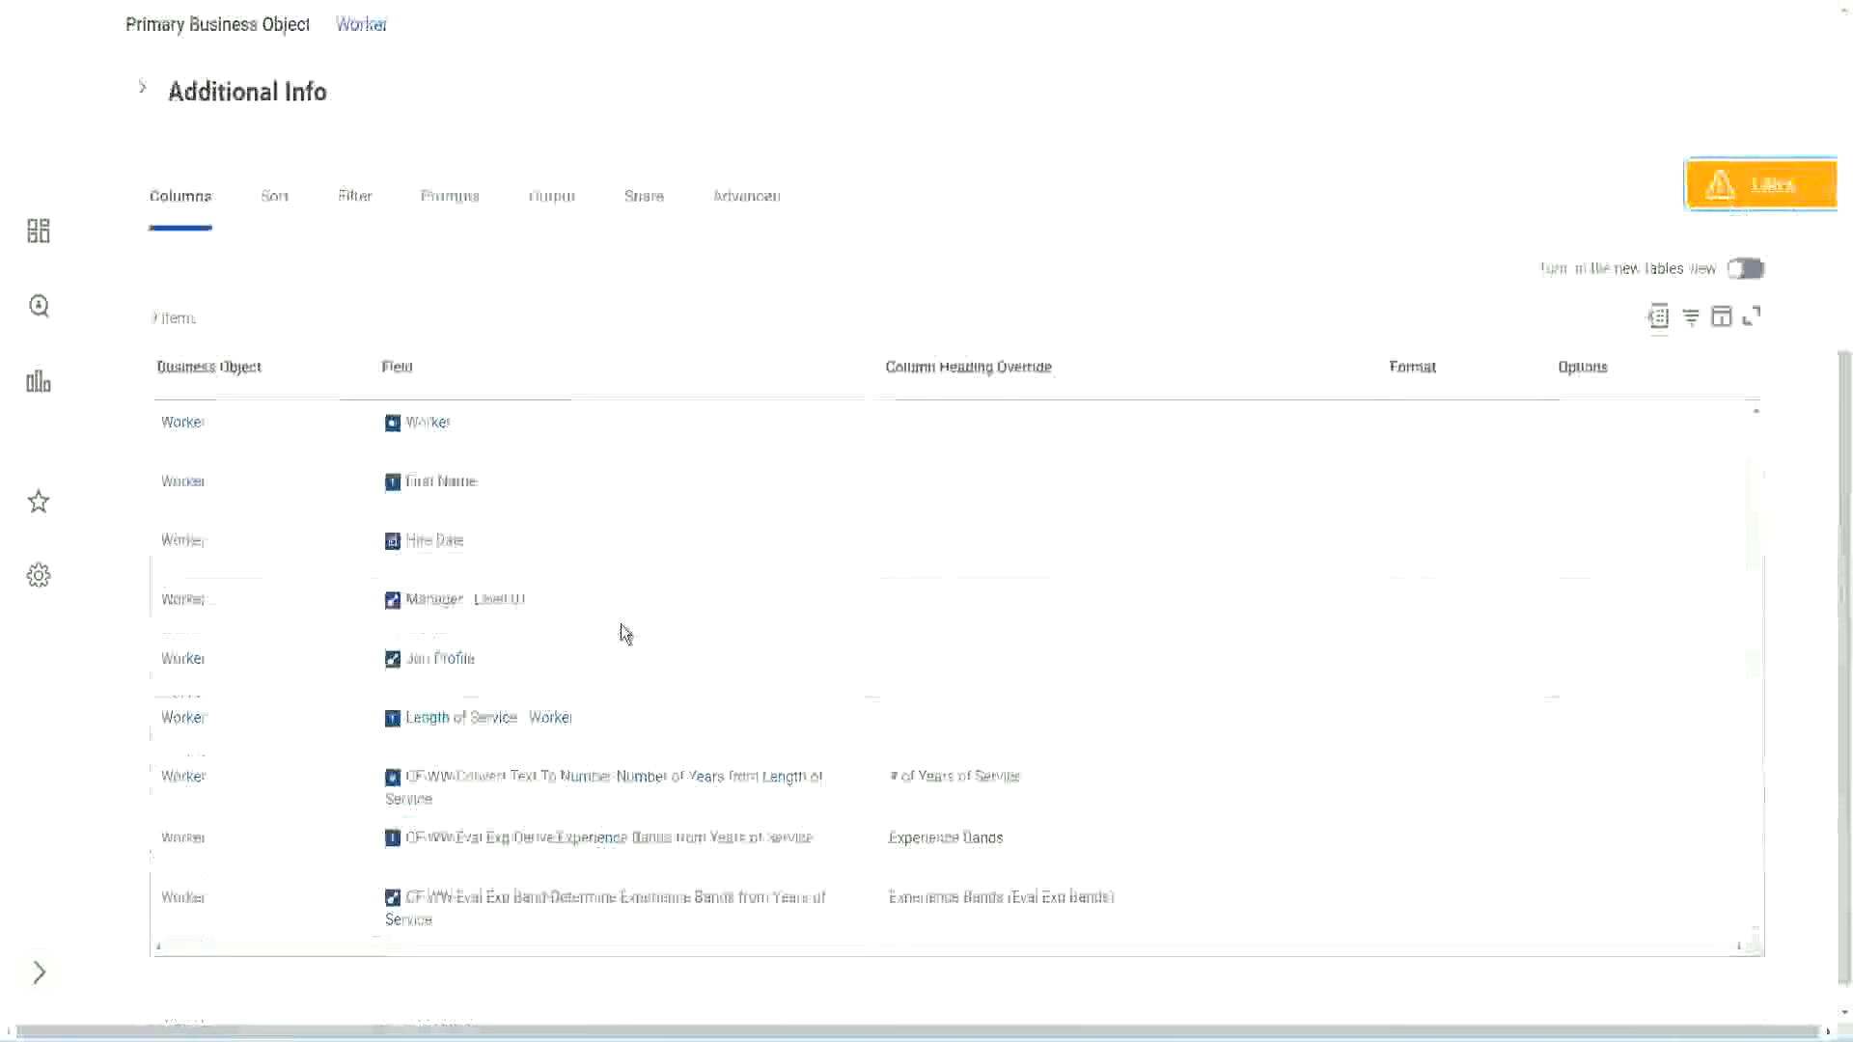
{"action": "right_click", "coordinate": [586, 754]}
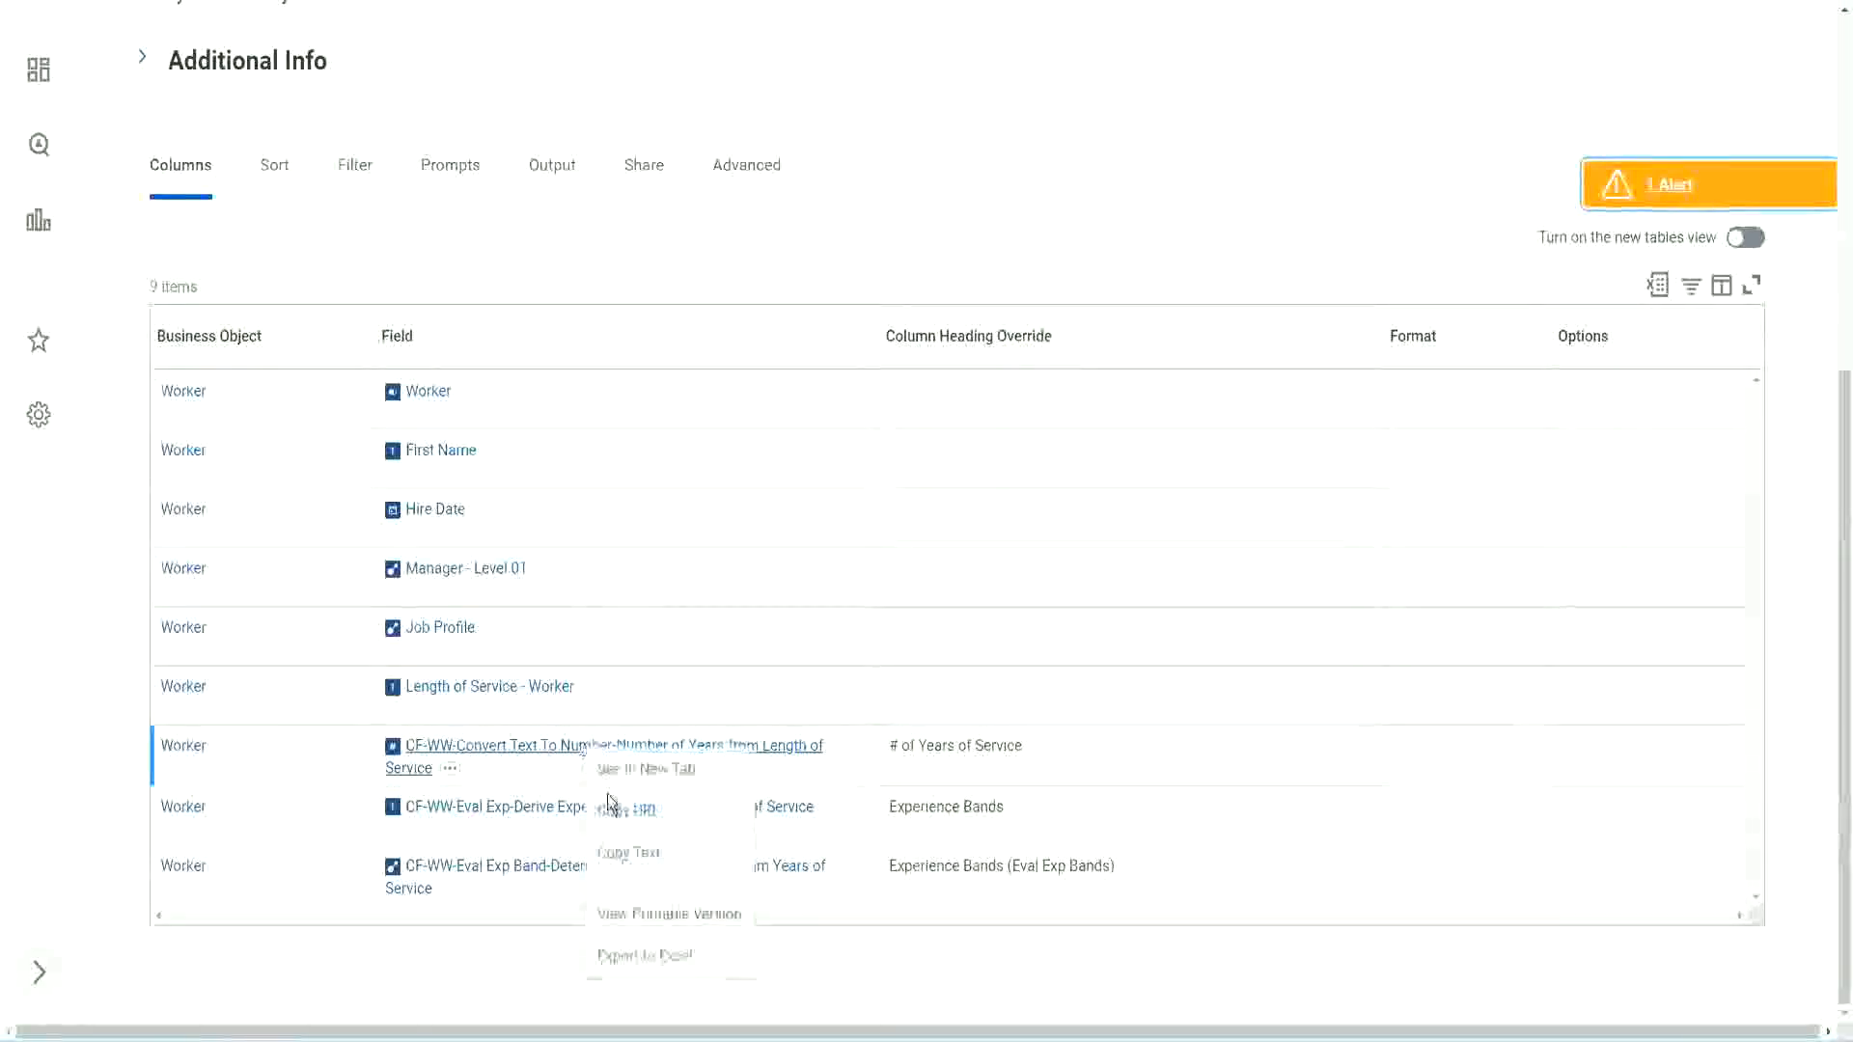
{"action": "left_click", "coordinate": [639, 859]}
{"action": "key", "text": "ctrl+Tab"}
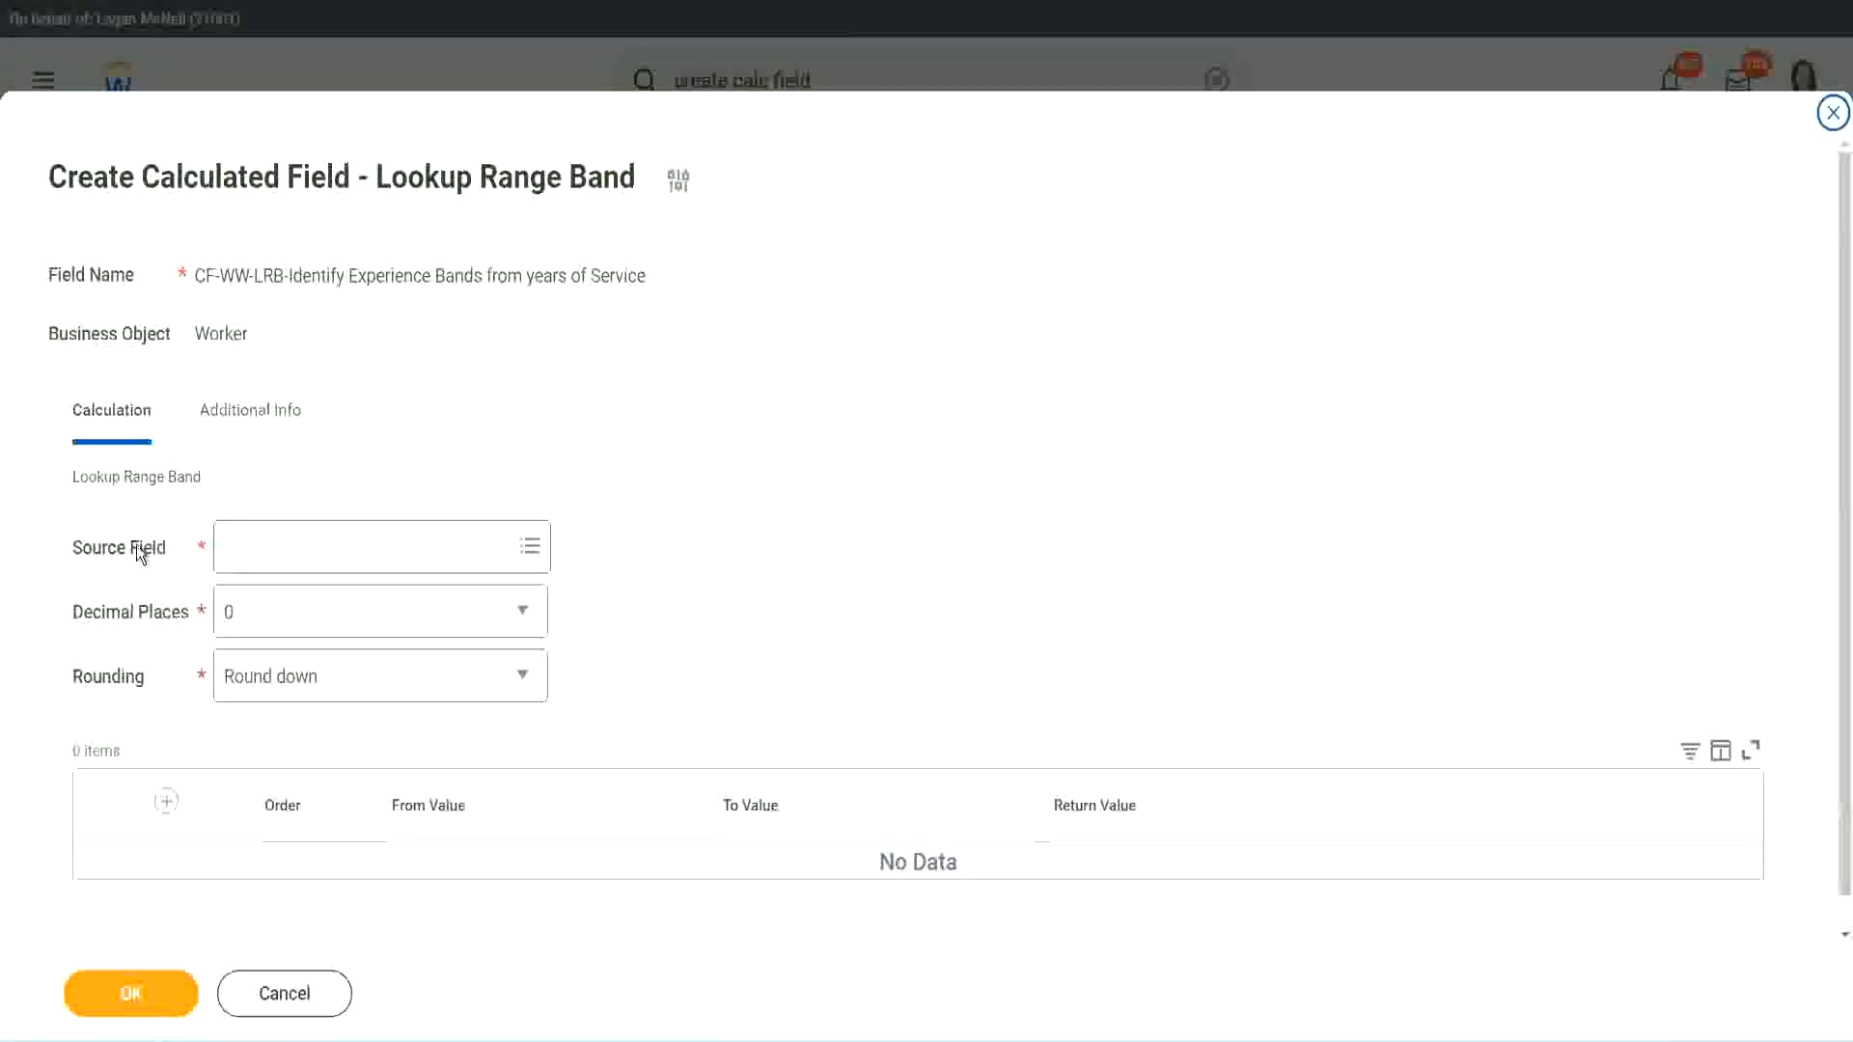
{"action": "left_click", "coordinate": [289, 549]}
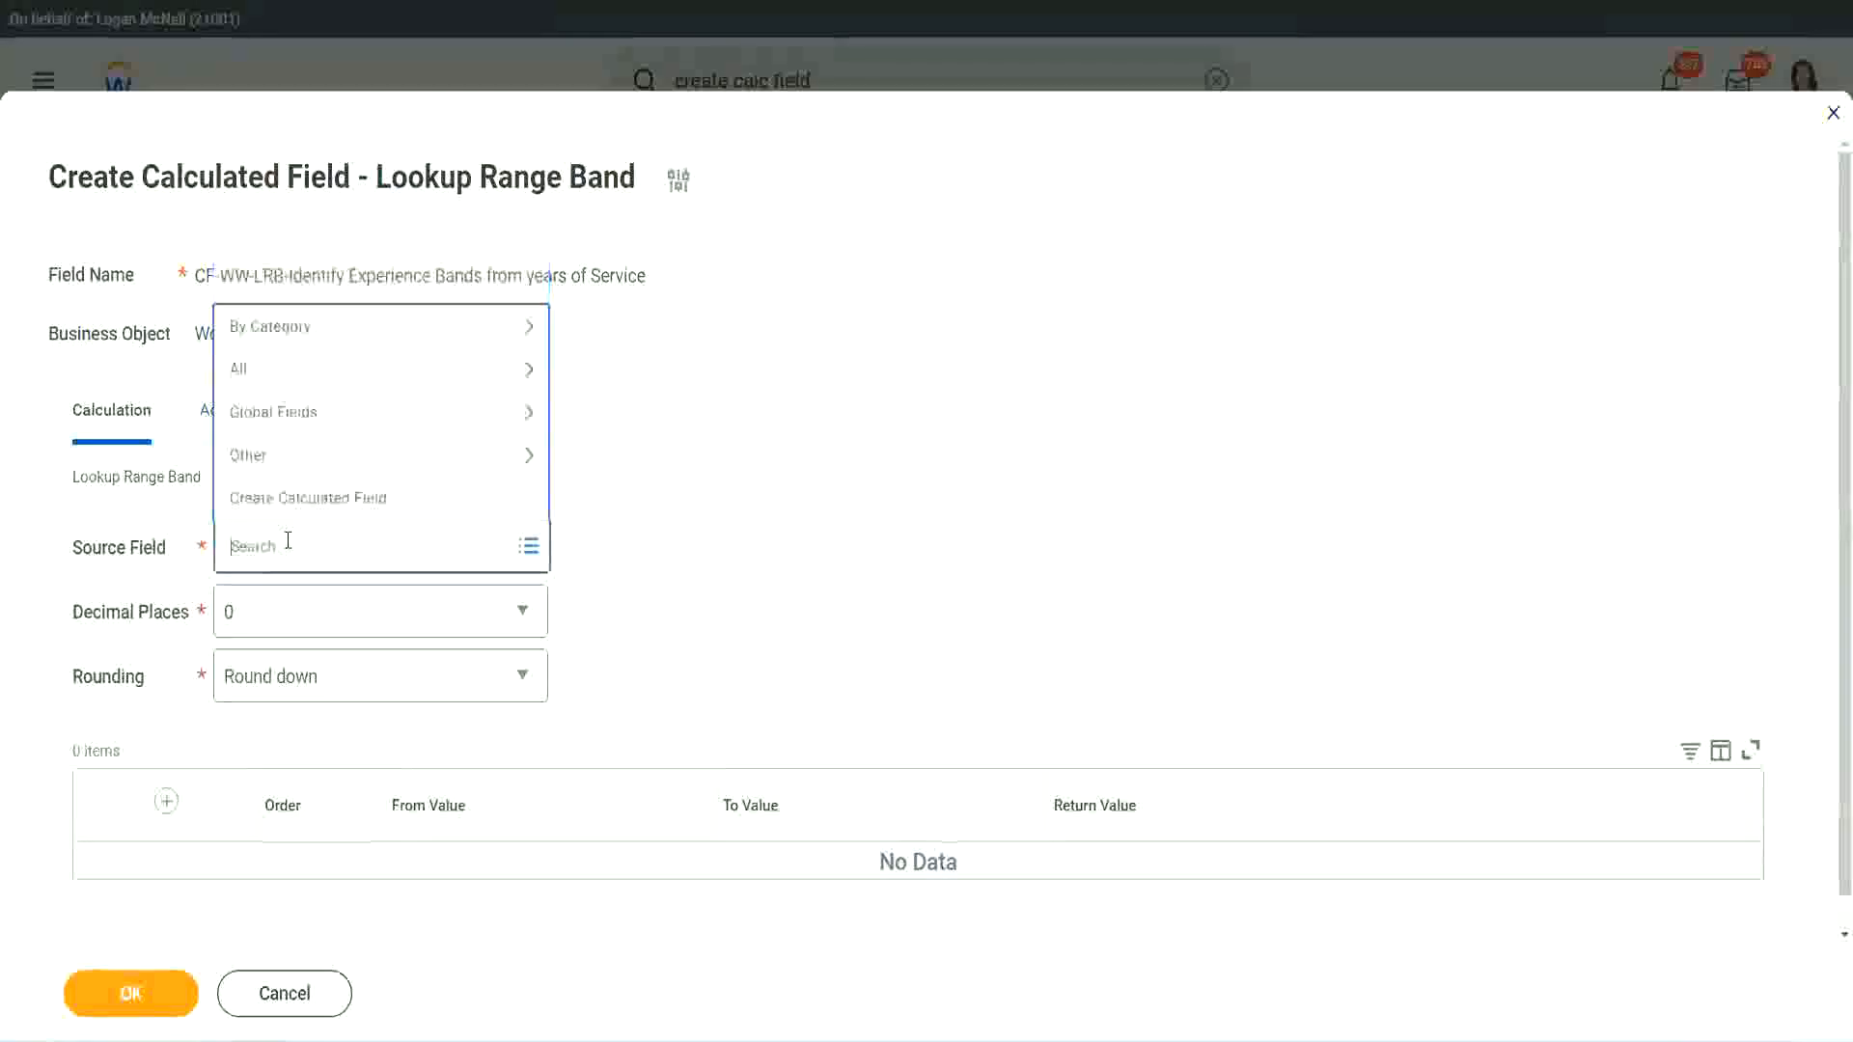
{"action": "key", "text": "ctrl+v"}
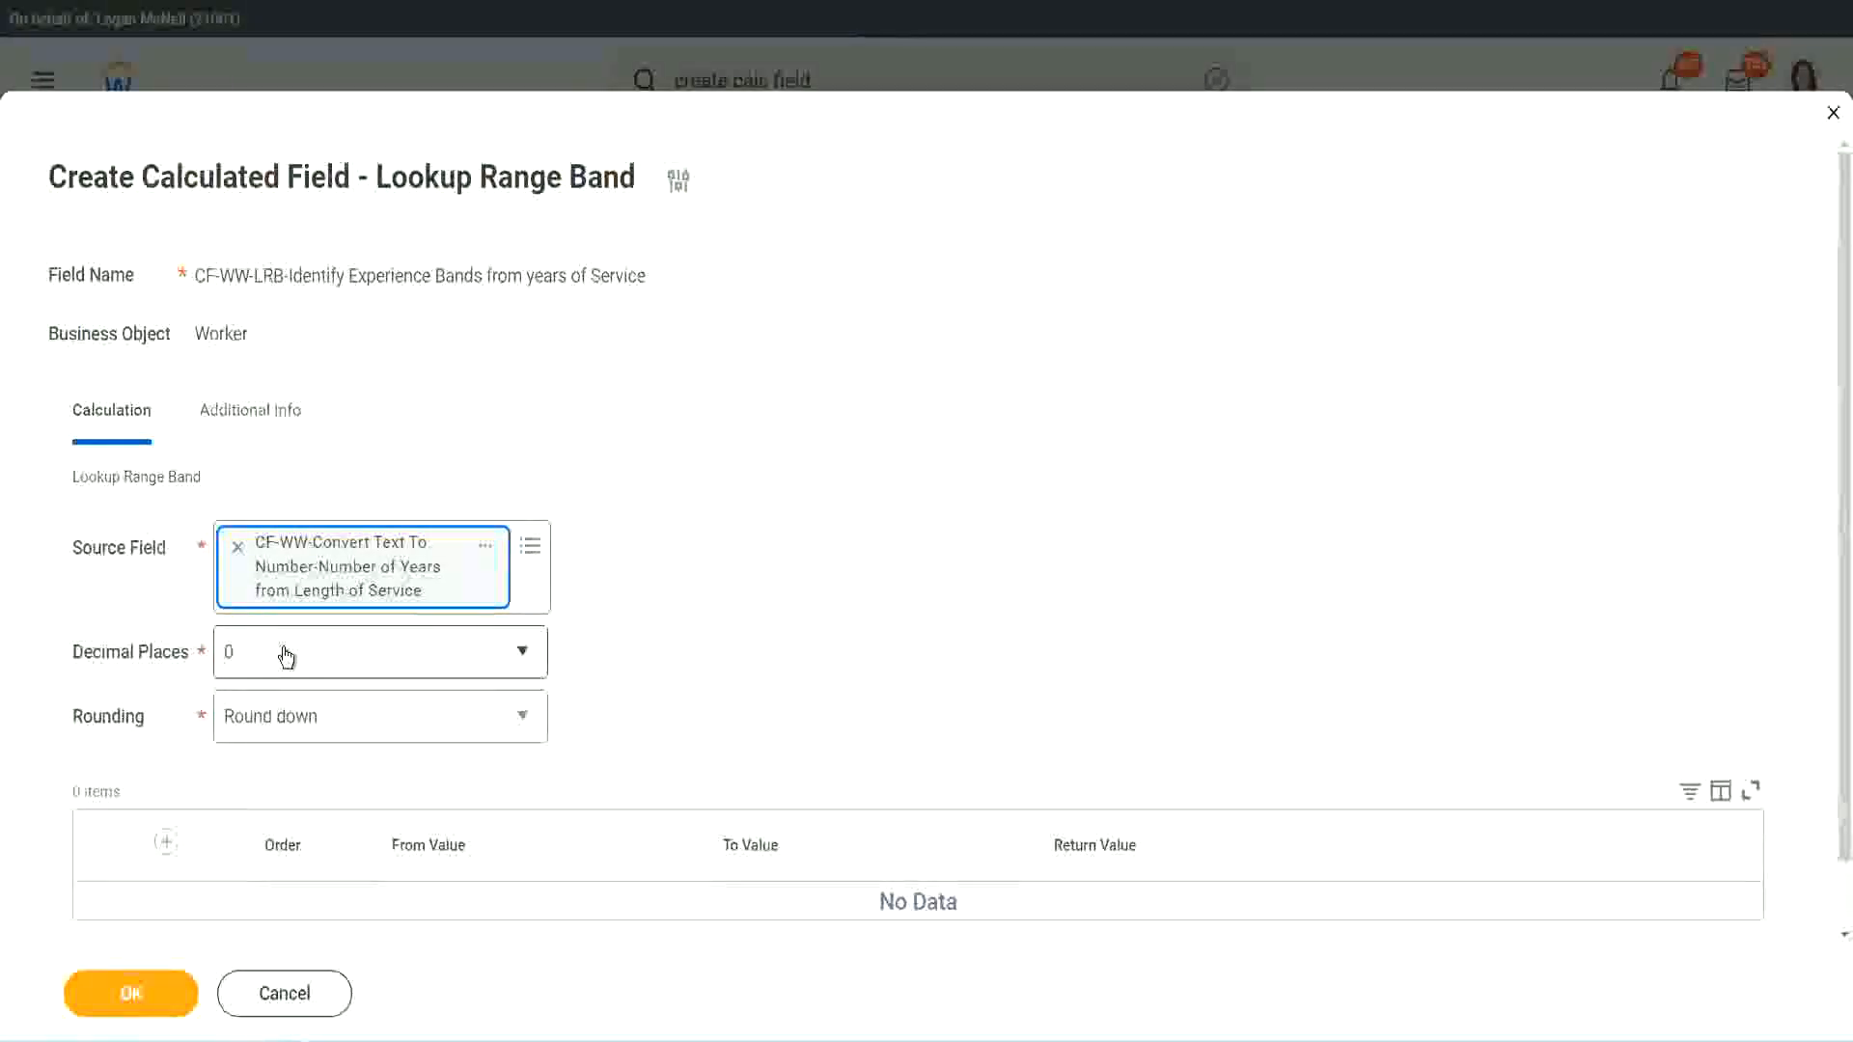
Step: Check the Decimal Places options, keeping 0, and set Rounding to Round for the lookup range band
{"action": "left_click", "coordinate": [362, 663]}
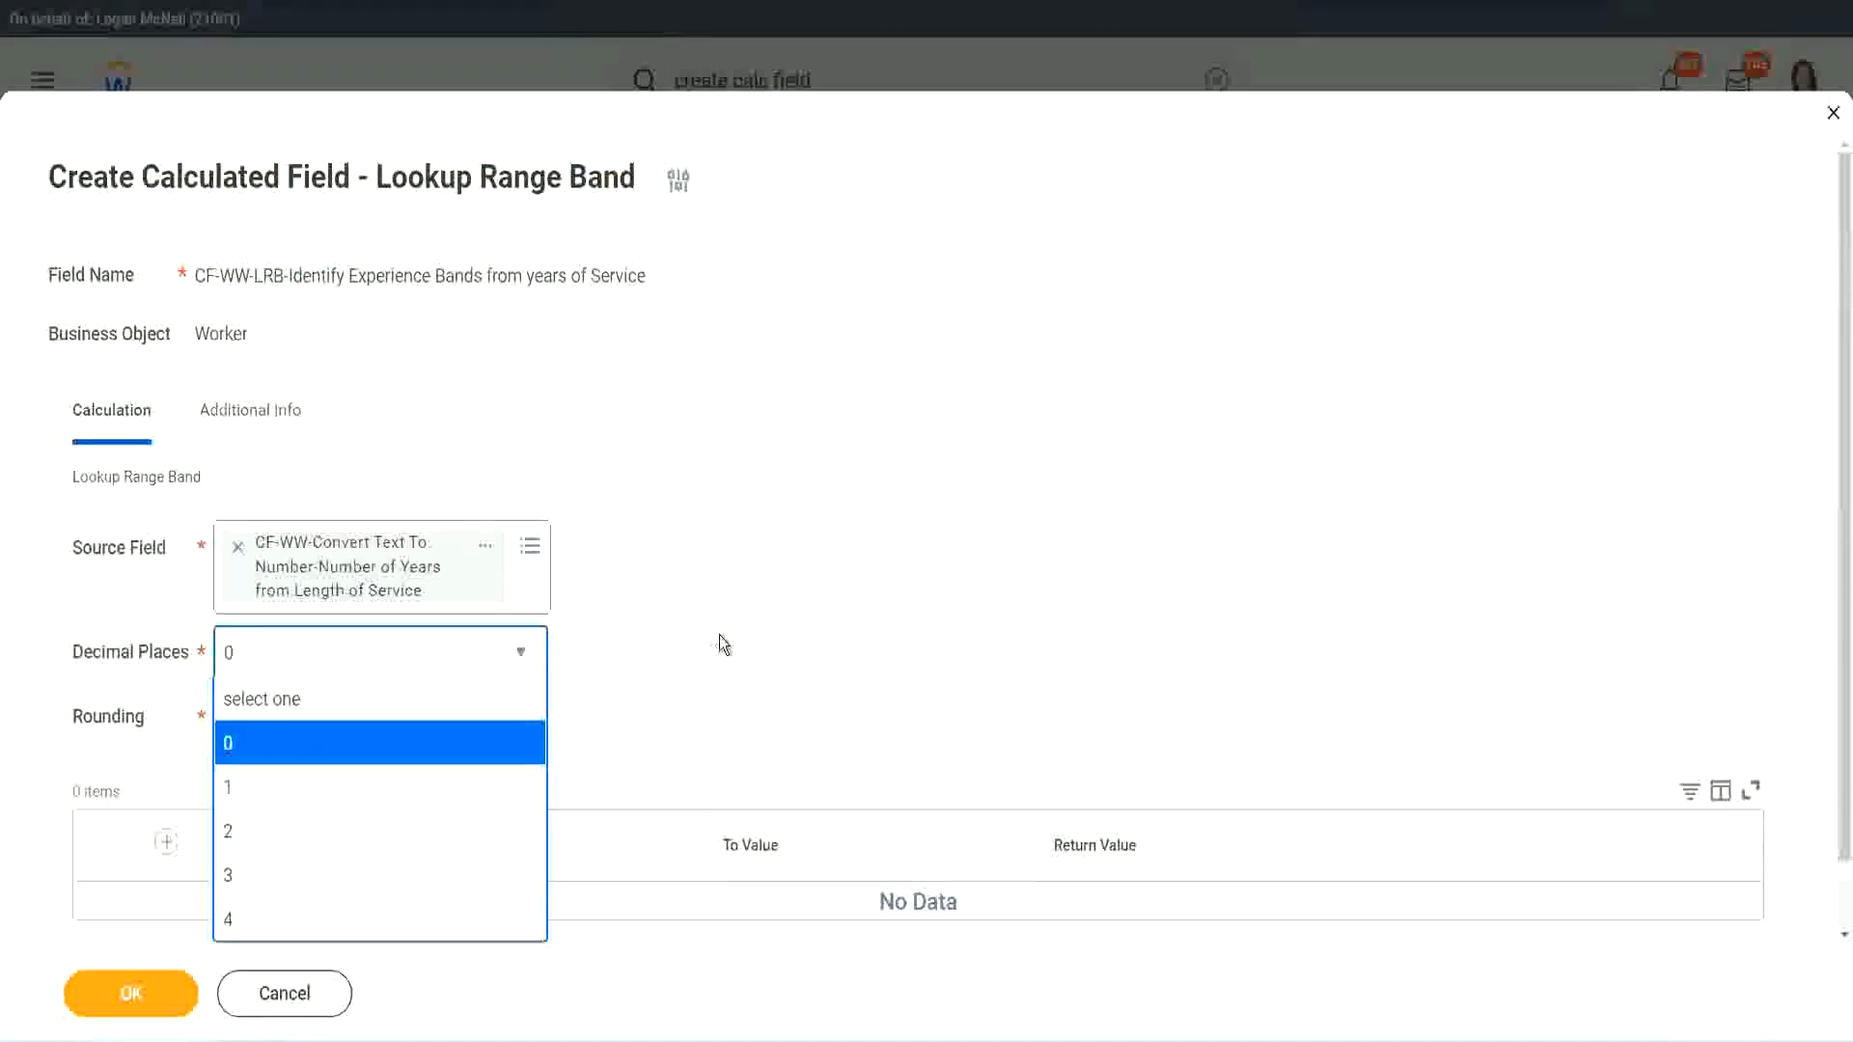
{"action": "left_click", "coordinate": [720, 639]}
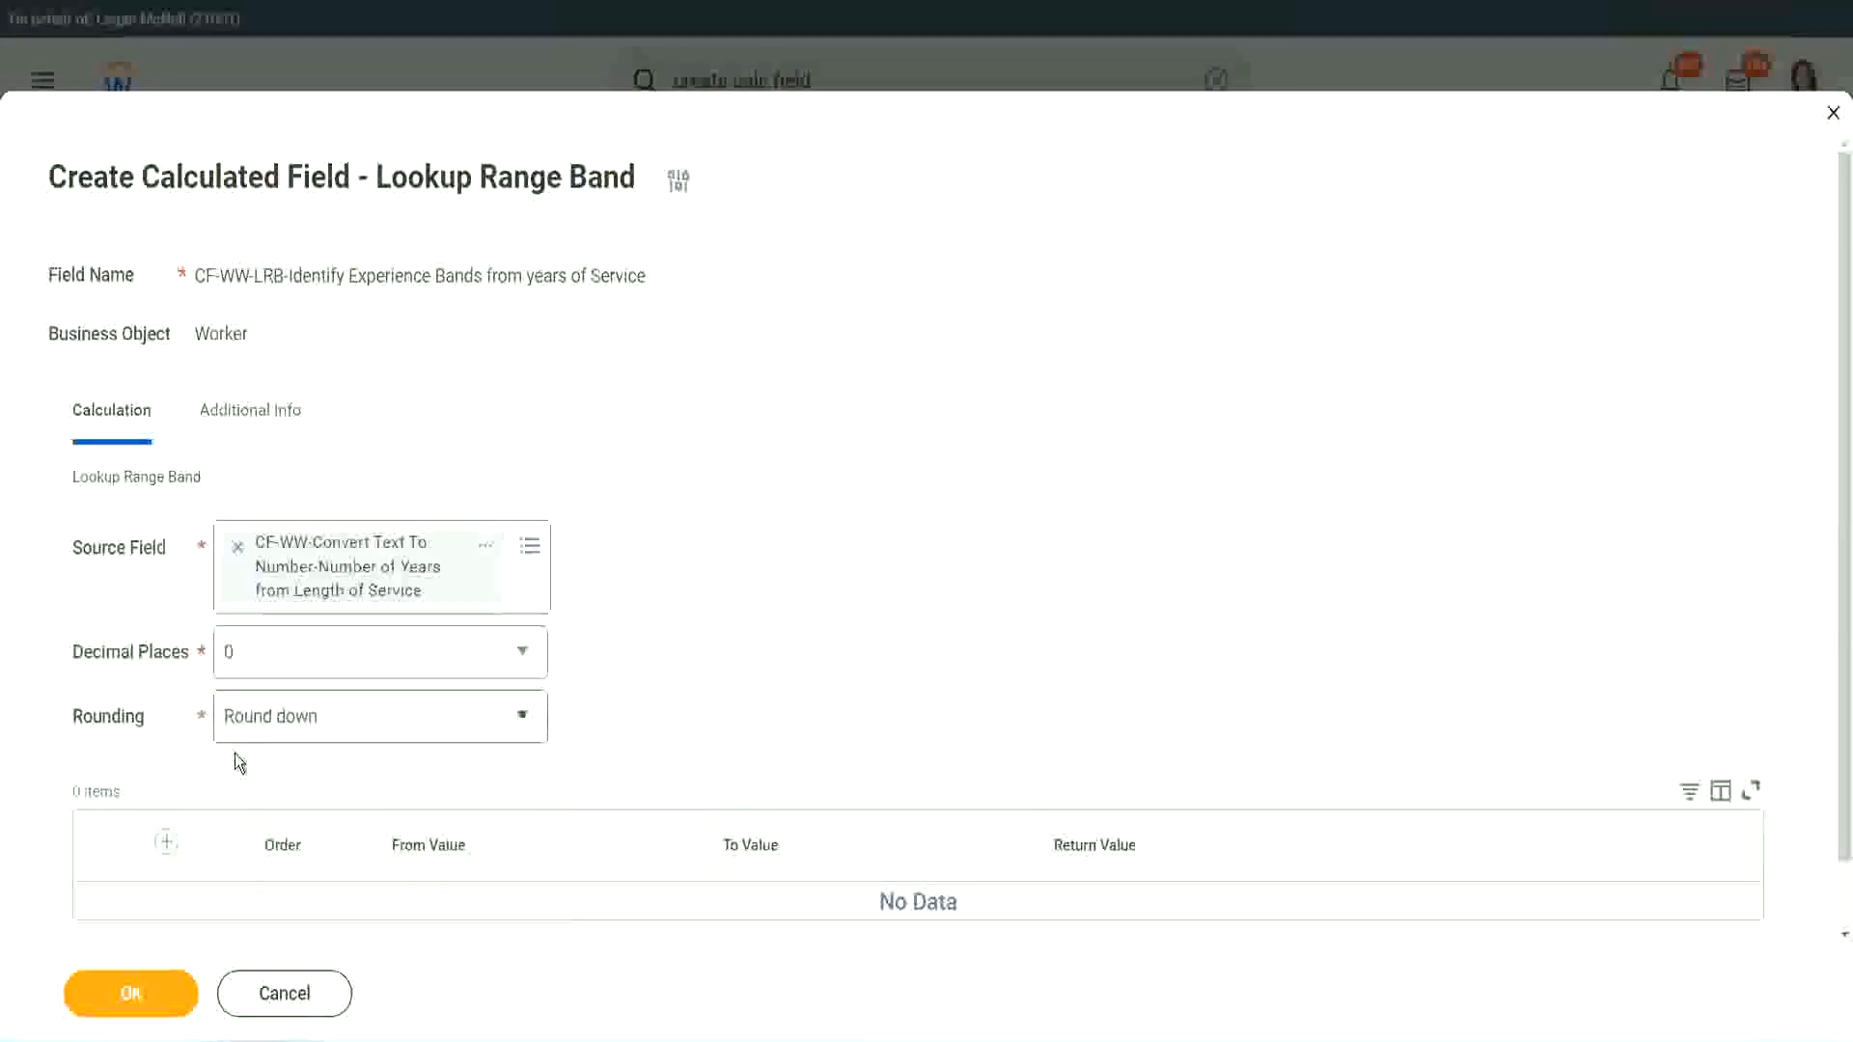
{"action": "left_click", "coordinate": [297, 723]}
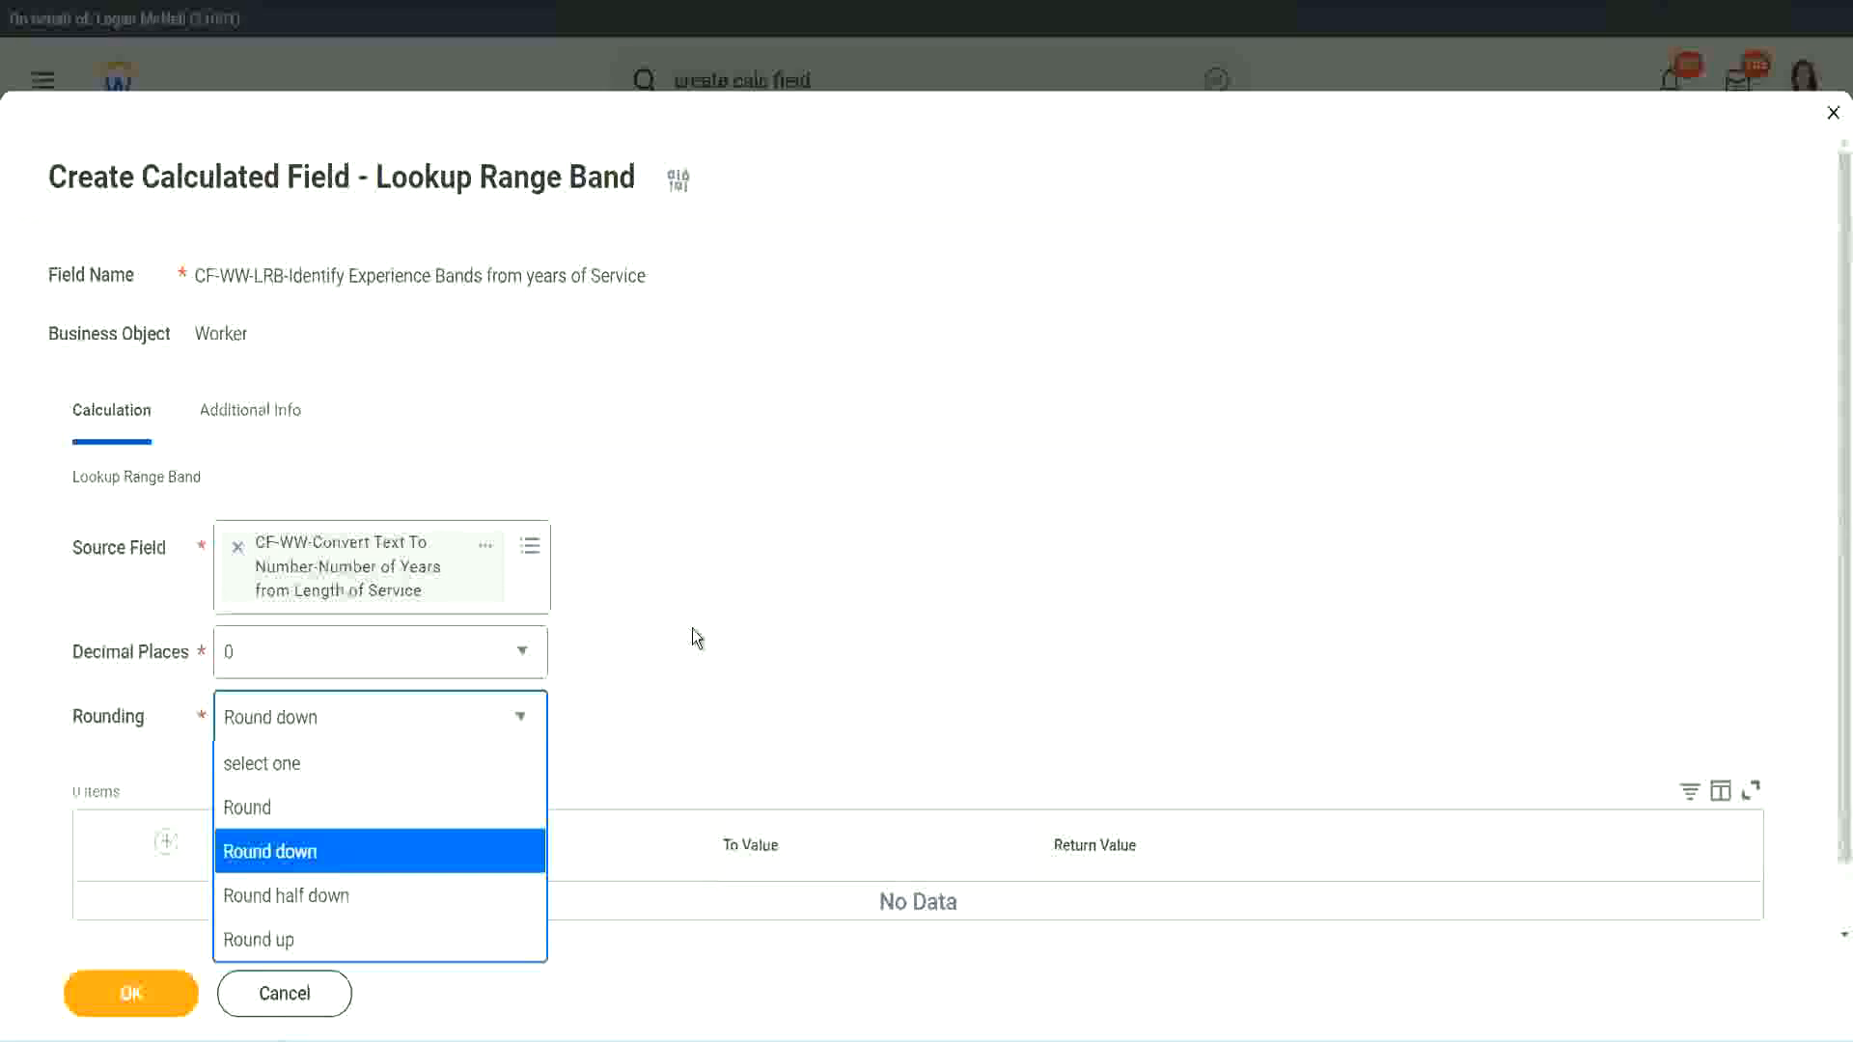
{"action": "left_click", "coordinate": [651, 711]}
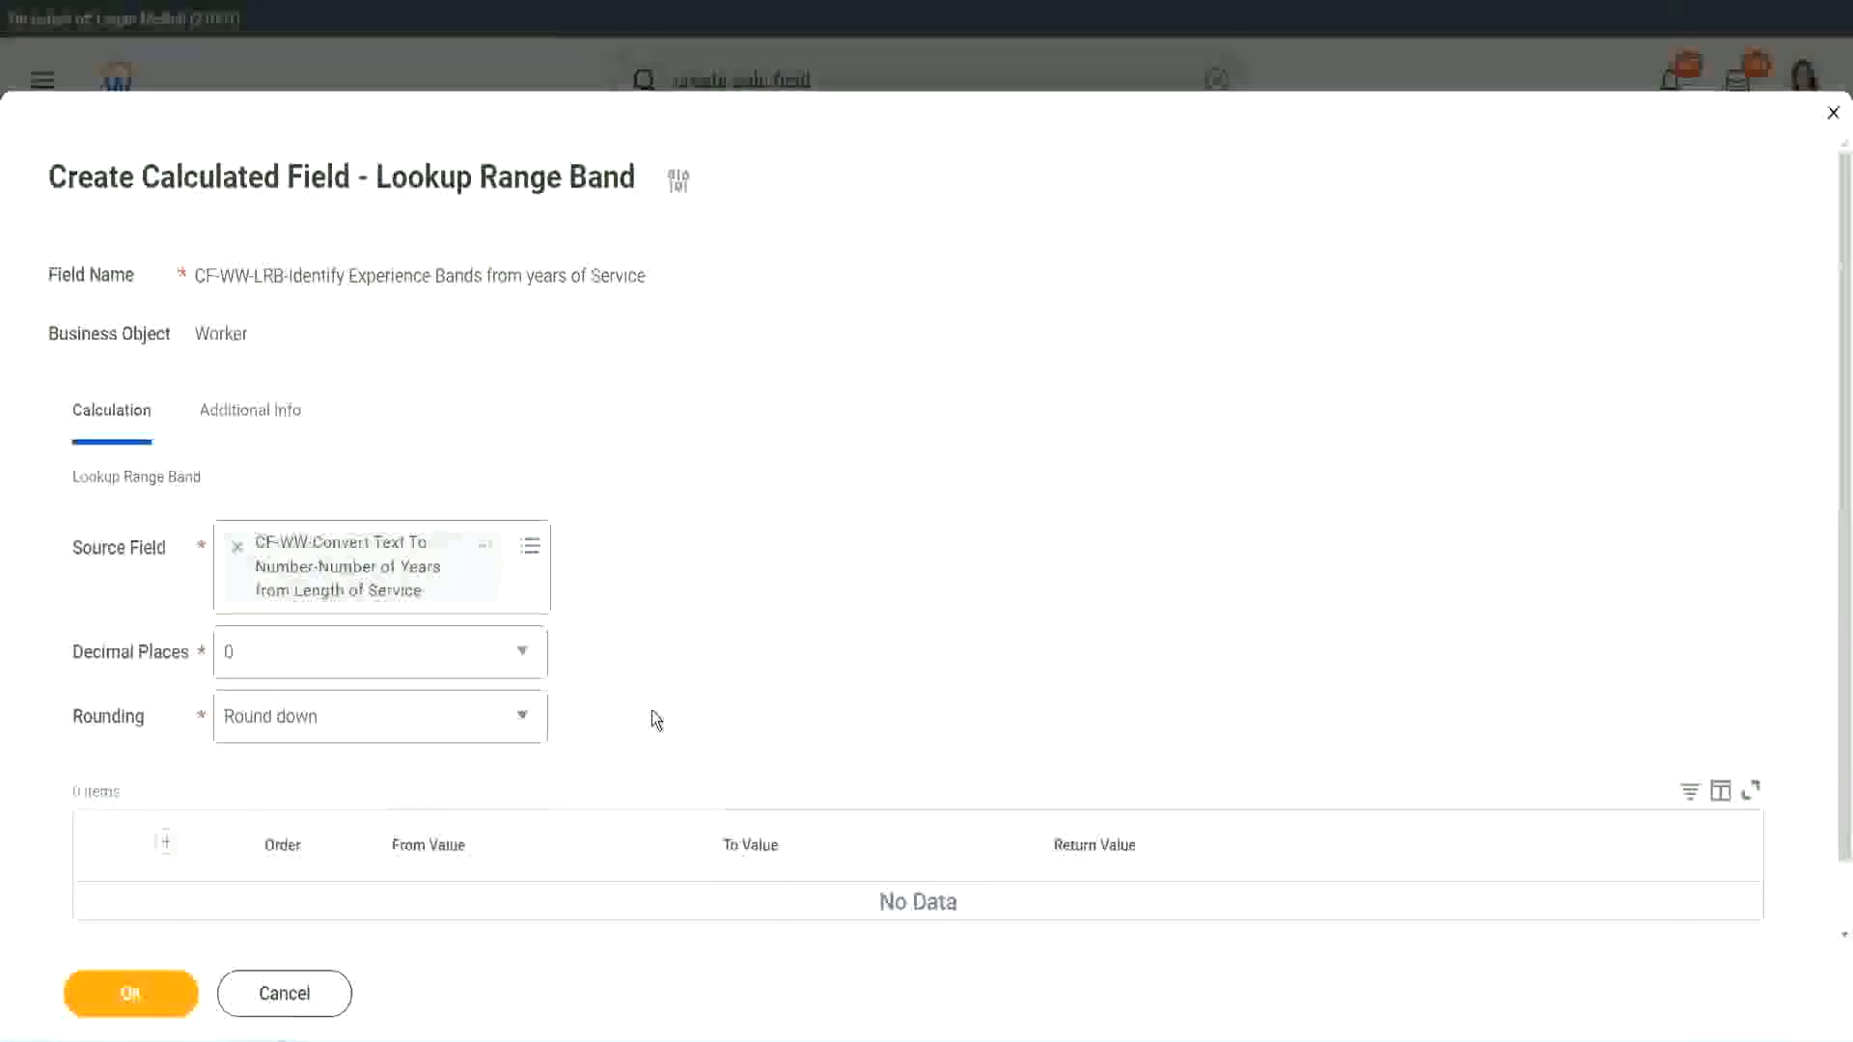
{"action": "left_click", "coordinate": [317, 725]}
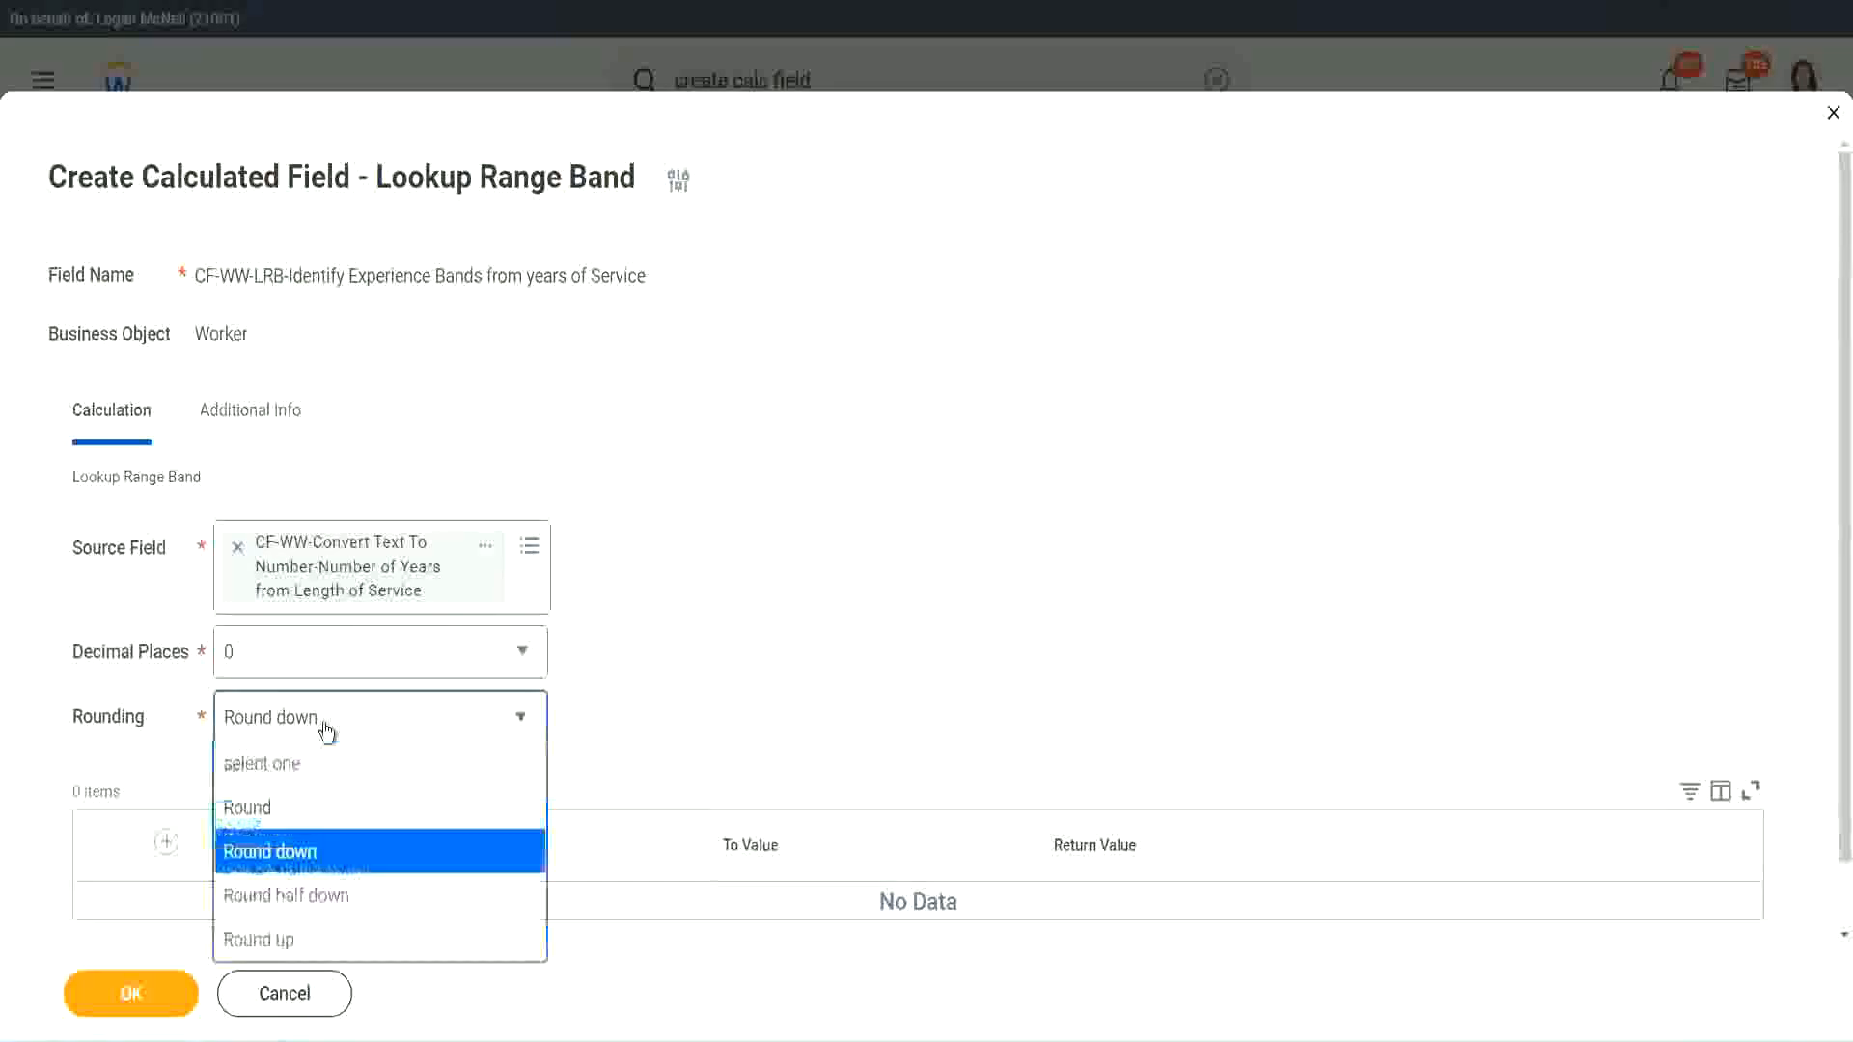
{"action": "left_click", "coordinate": [306, 810]}
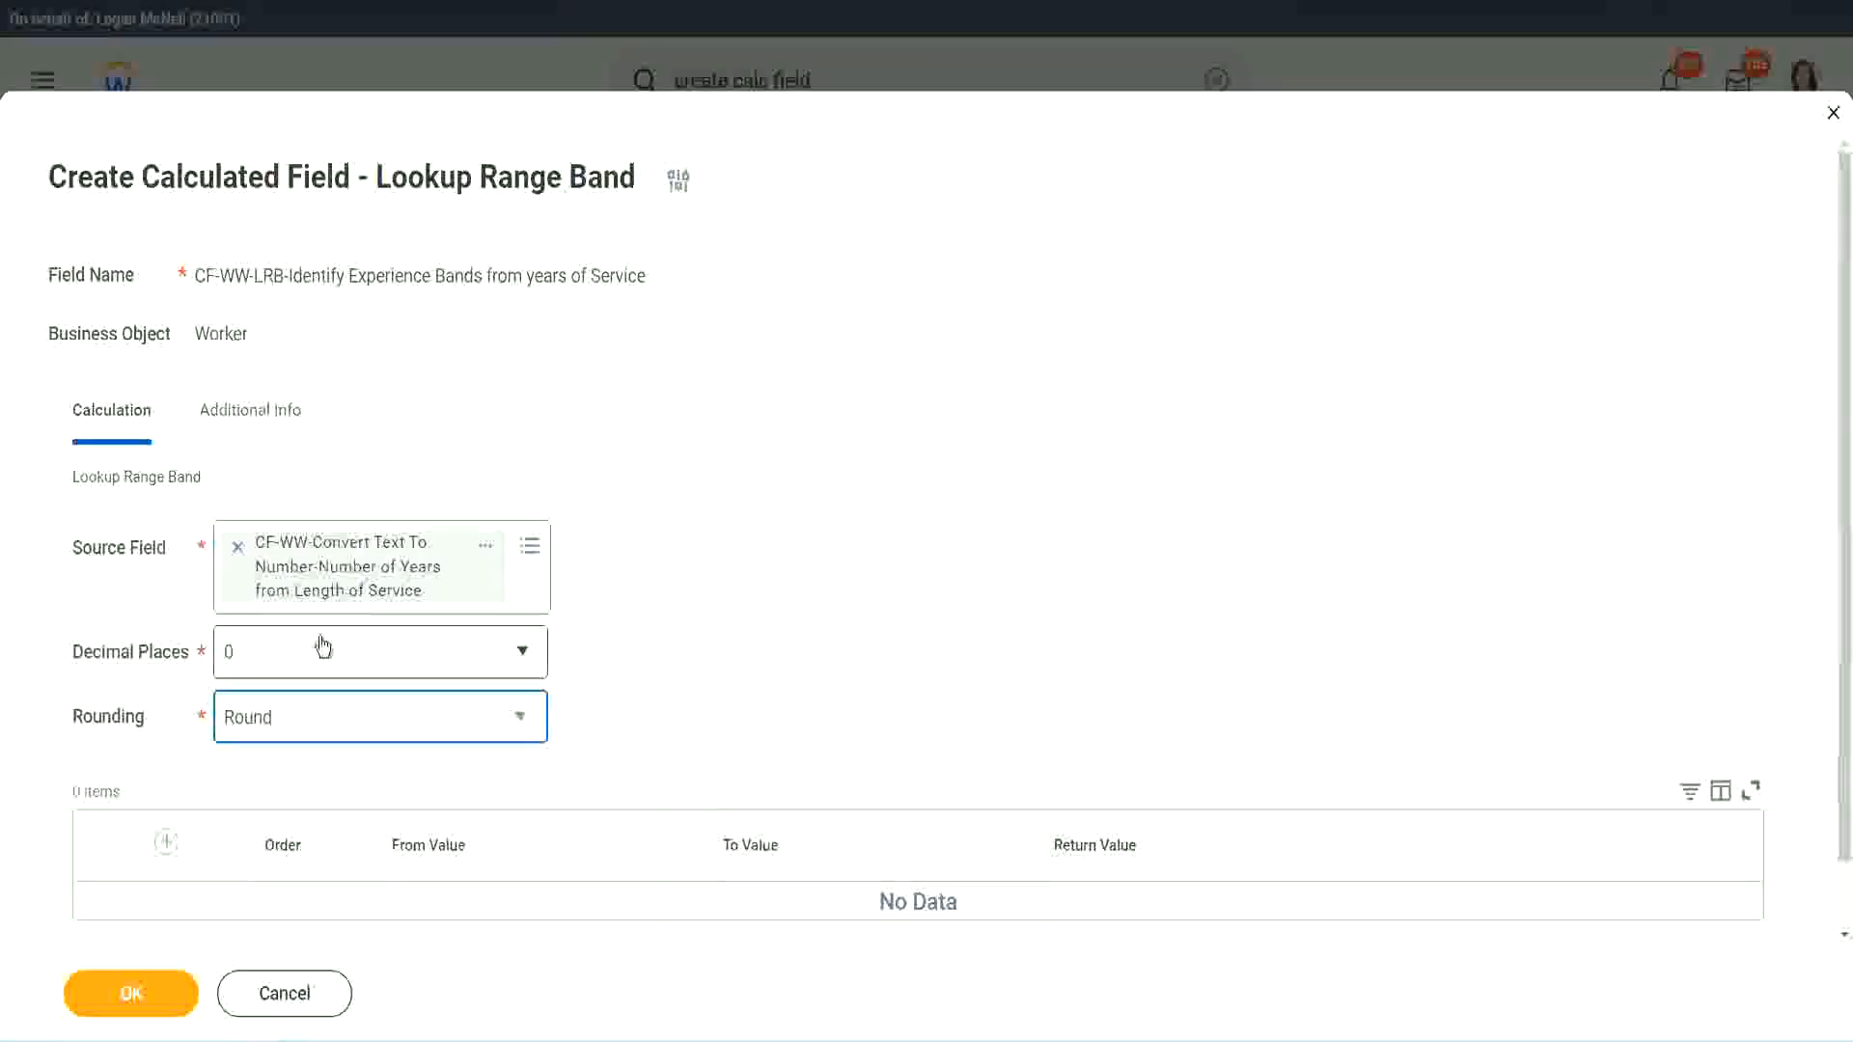
Step: Add a first range band row from 0 to 7 with the return value "Amateur"
{"action": "left_click", "coordinate": [169, 842]}
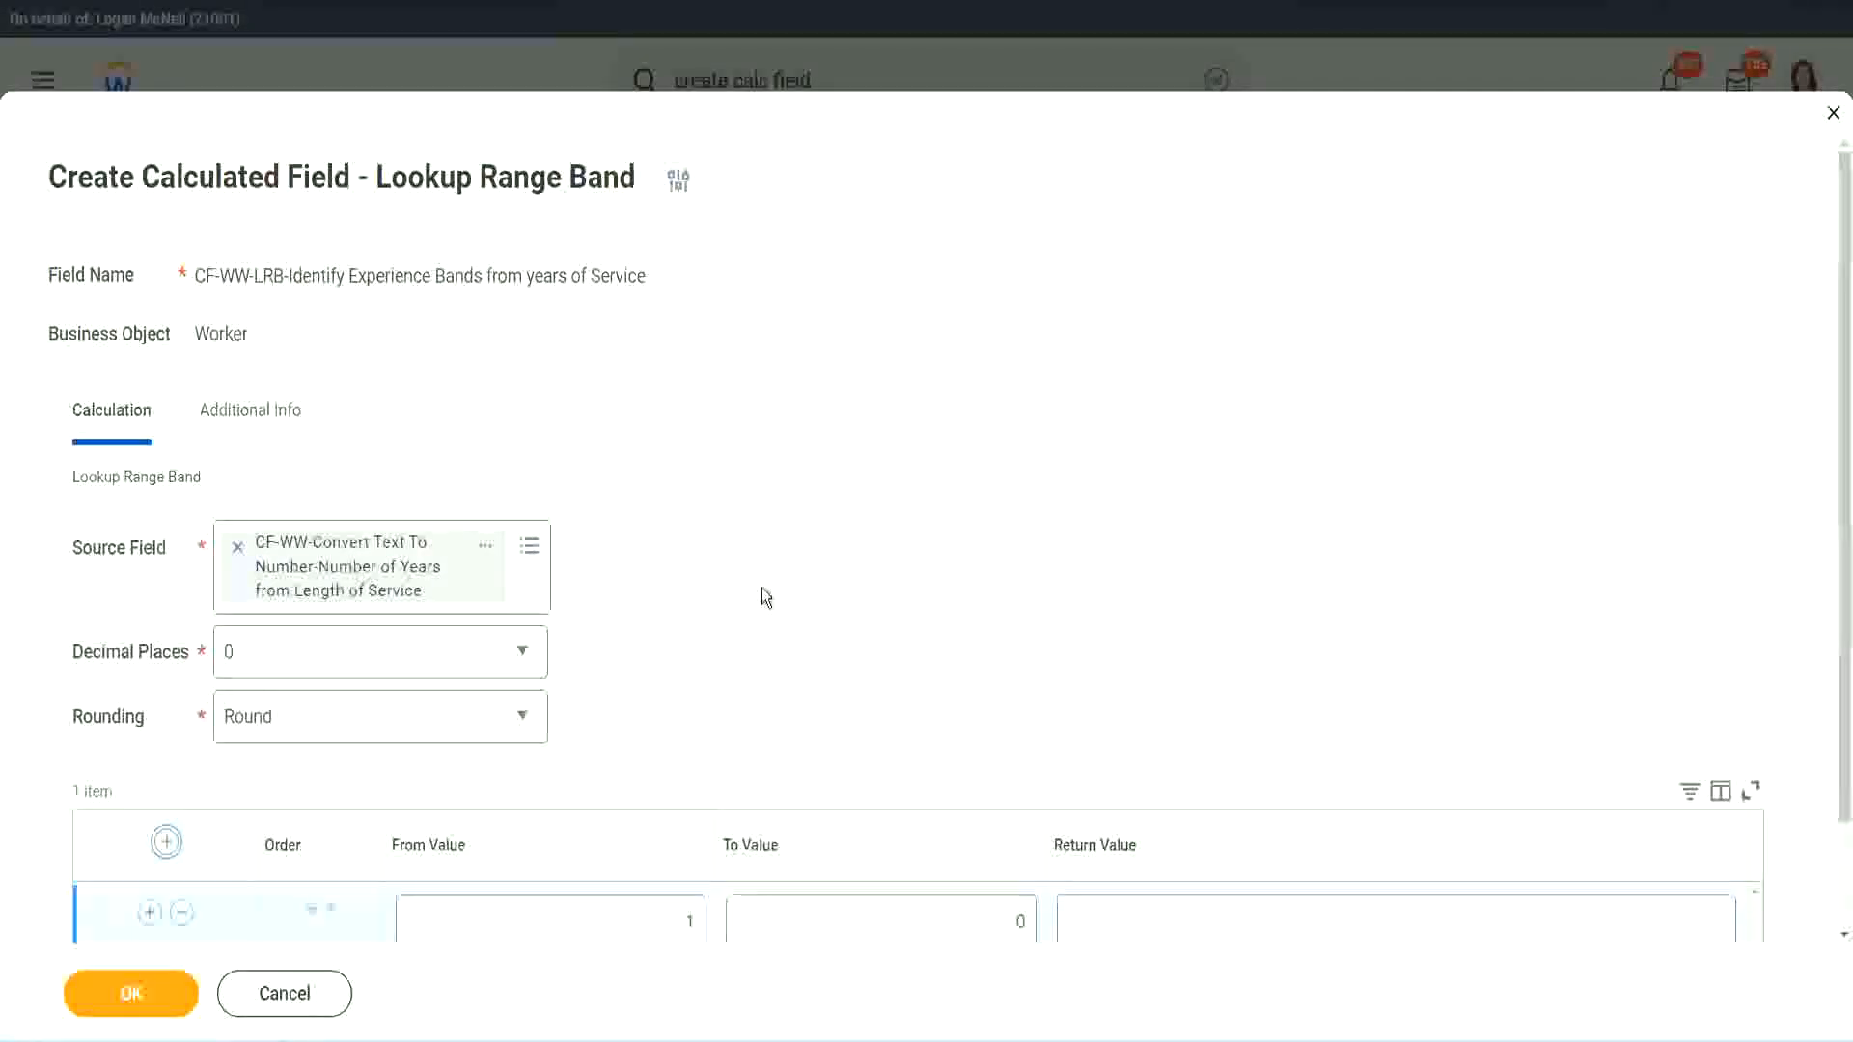
{"action": "scroll", "coordinate": [761, 588], "scroll_direction": "down", "scroll_amount": 2}
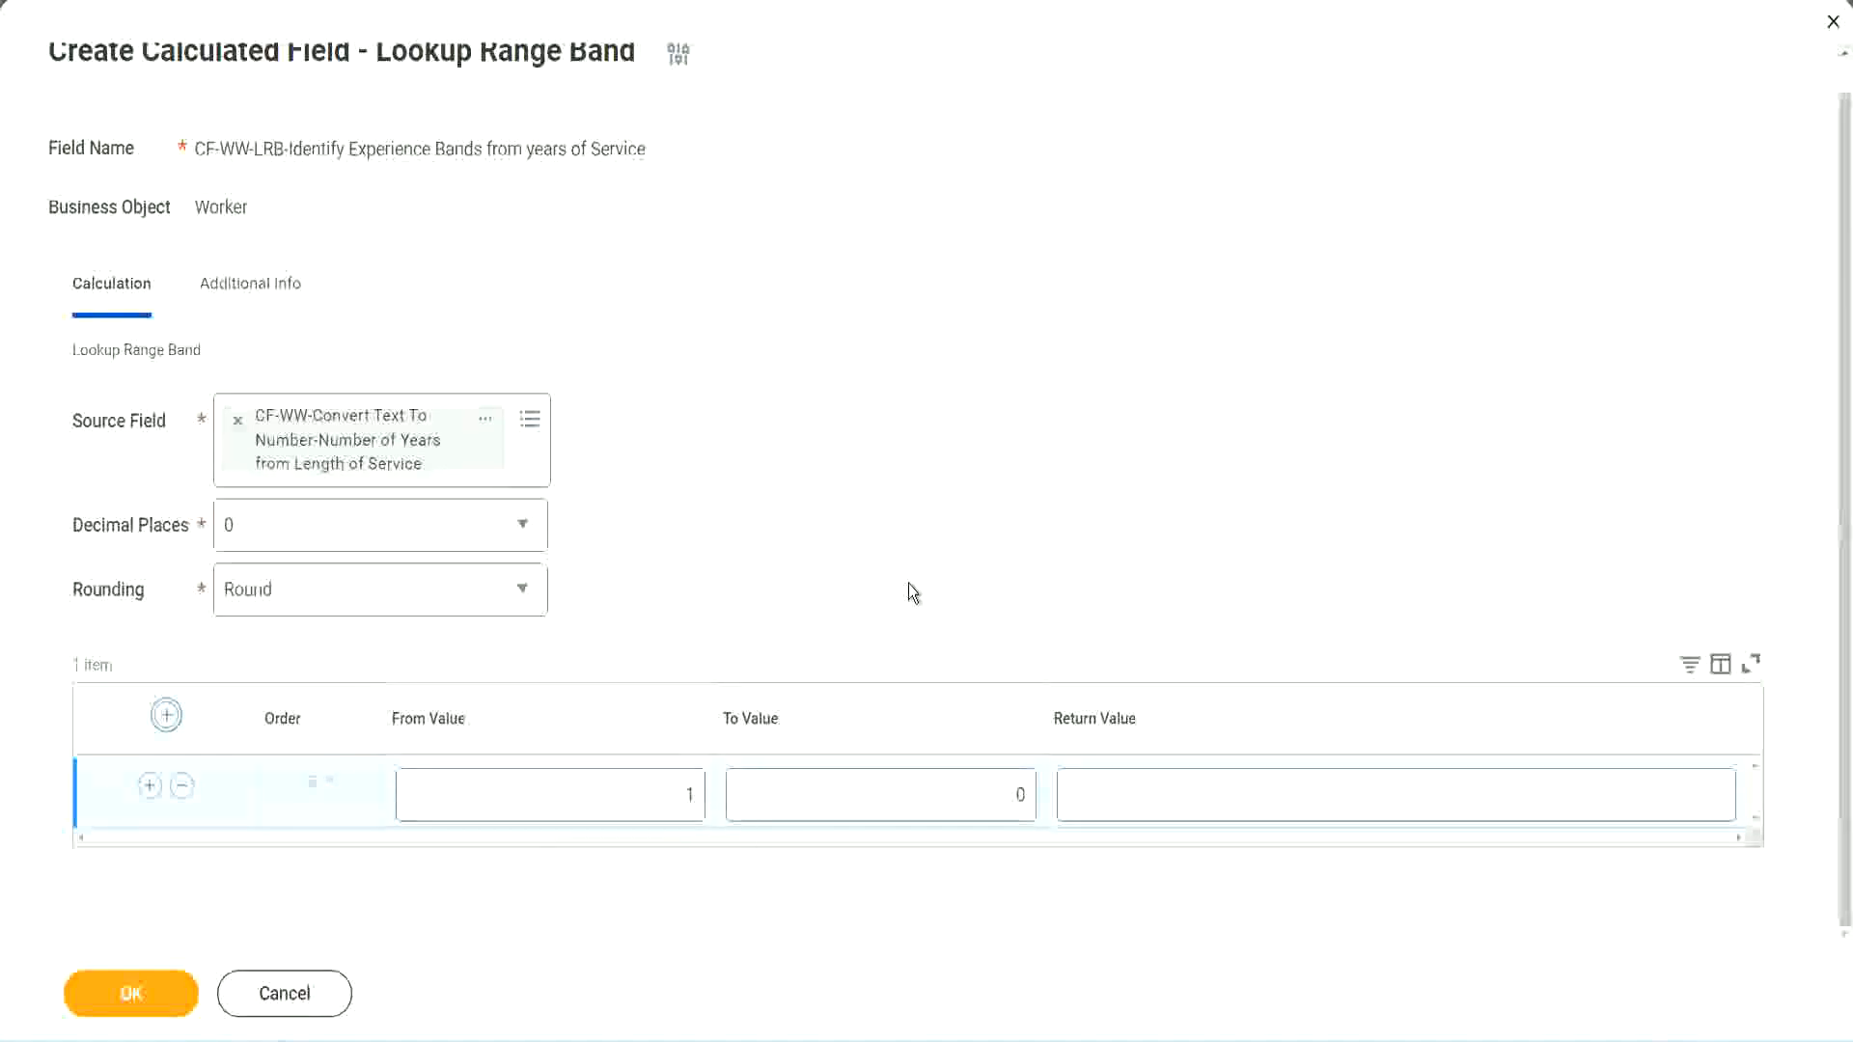
{"action": "left_click", "coordinate": [677, 802]}
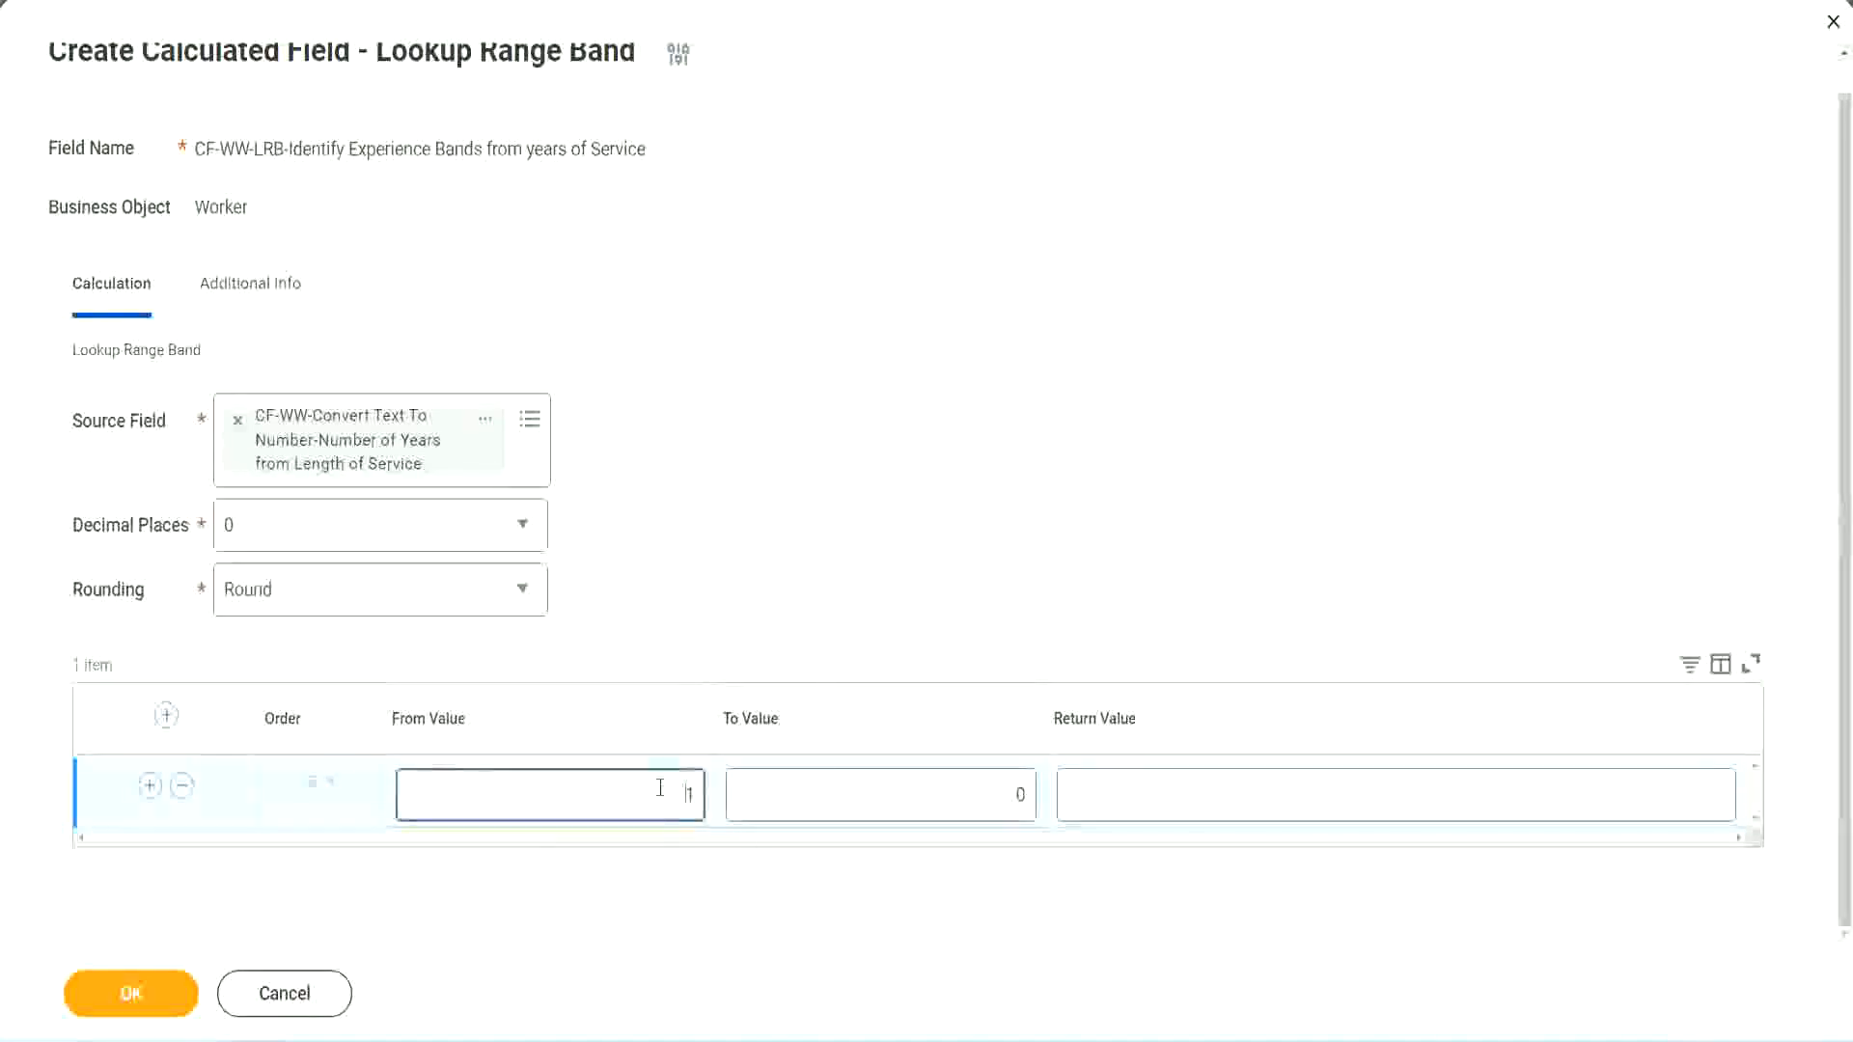
{"action": "type", "text": "0"}
{"action": "key", "text": "Tab"}
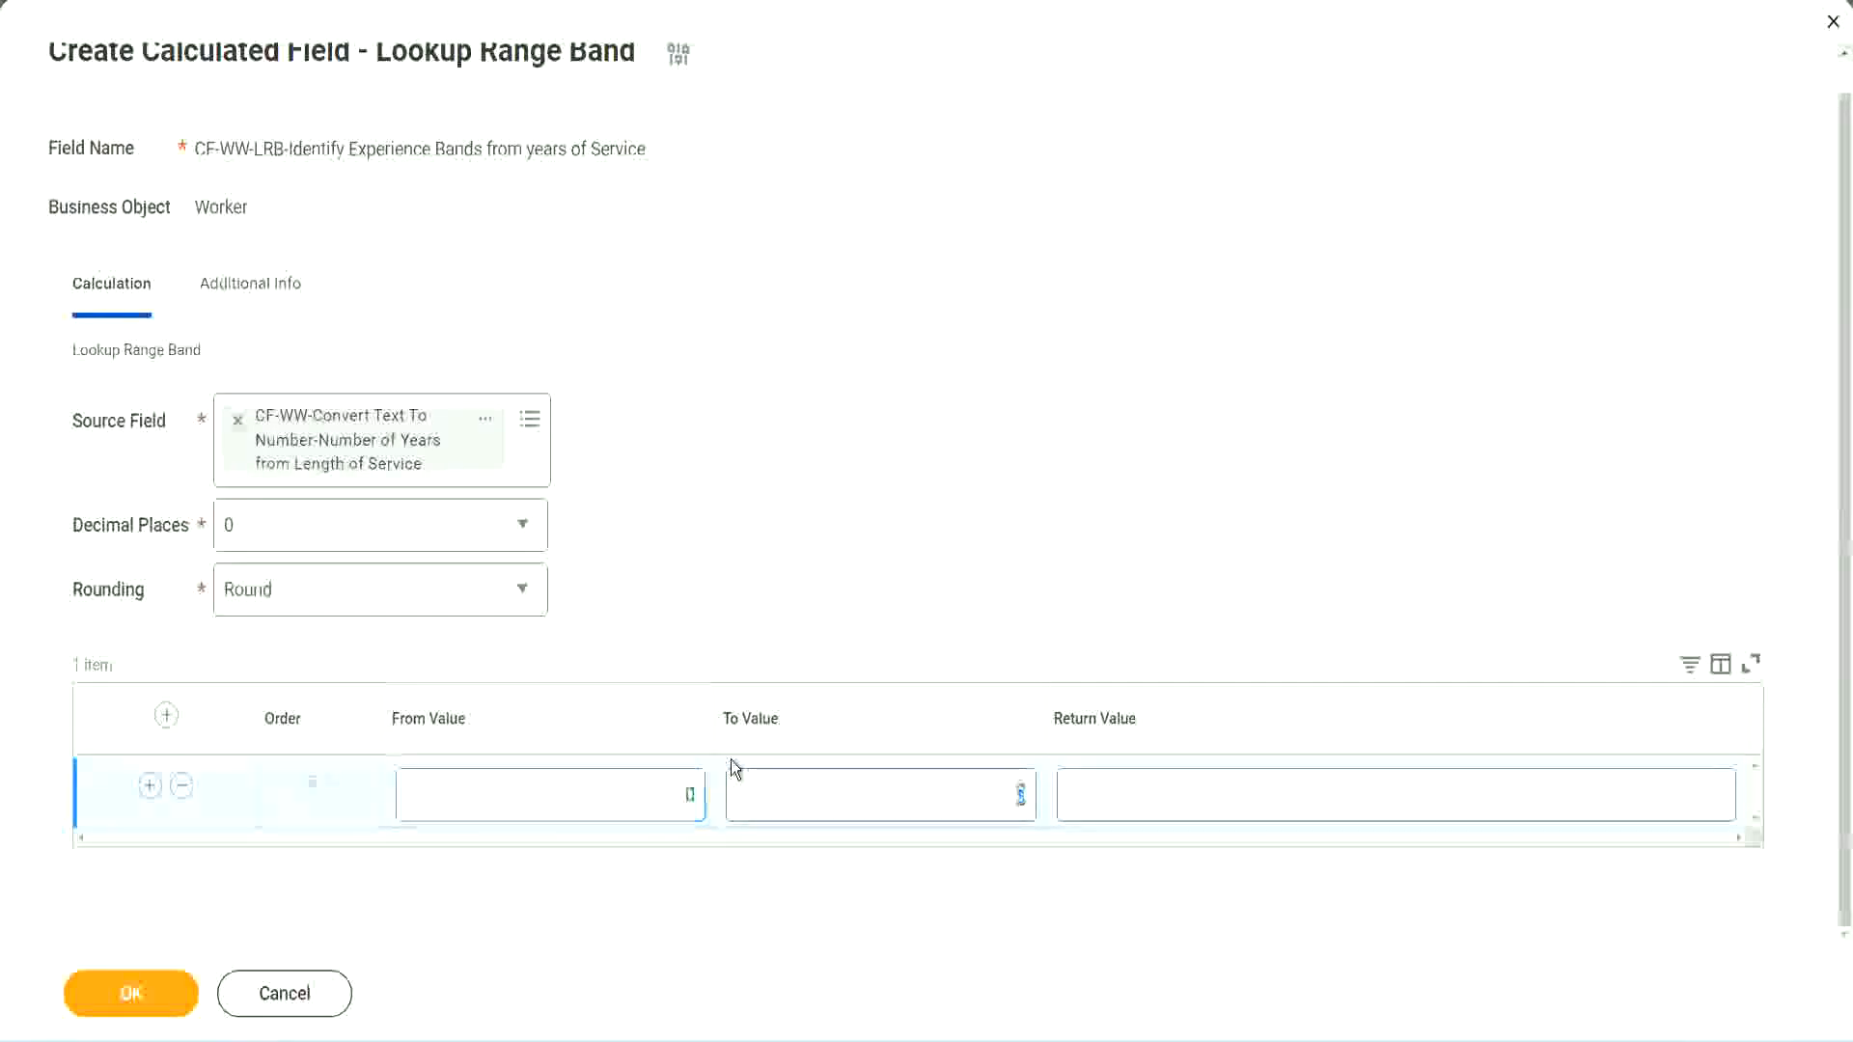
{"action": "type", "text": "7"}
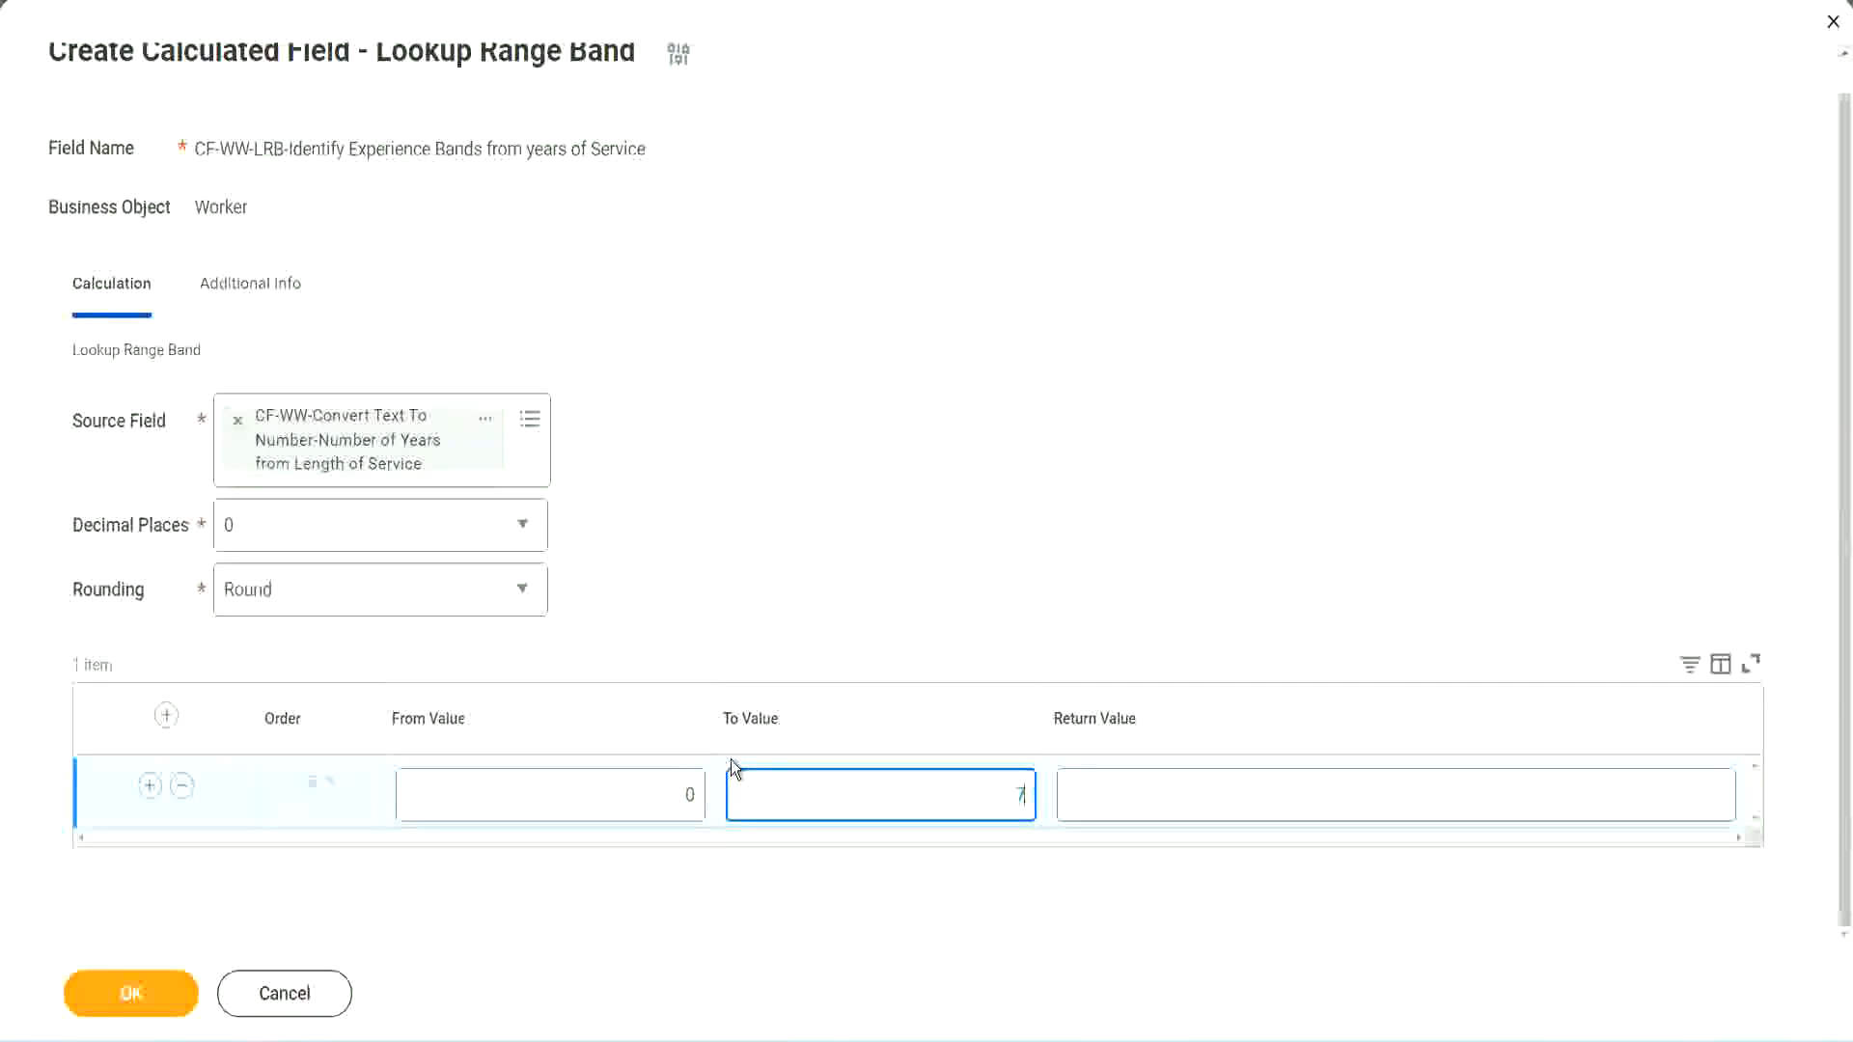
{"action": "key", "text": "Tab"}
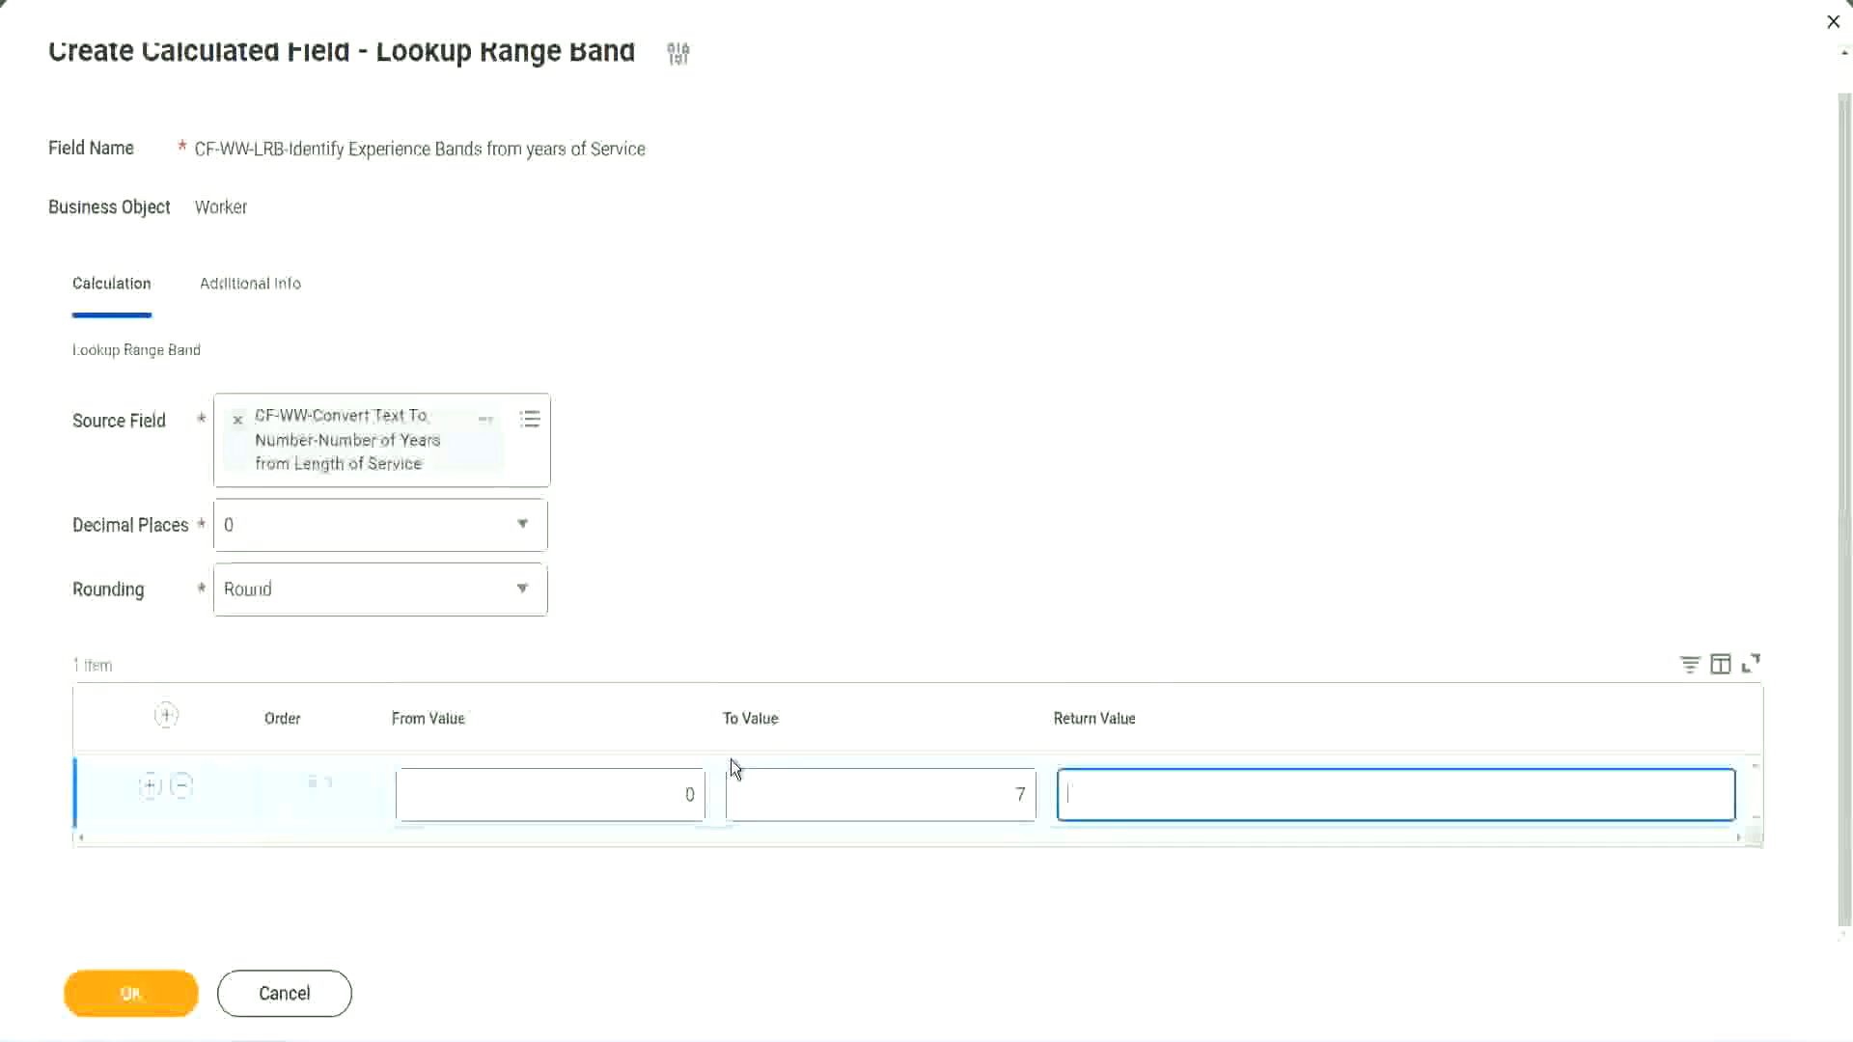
{"action": "type", "text": "Amateur"}
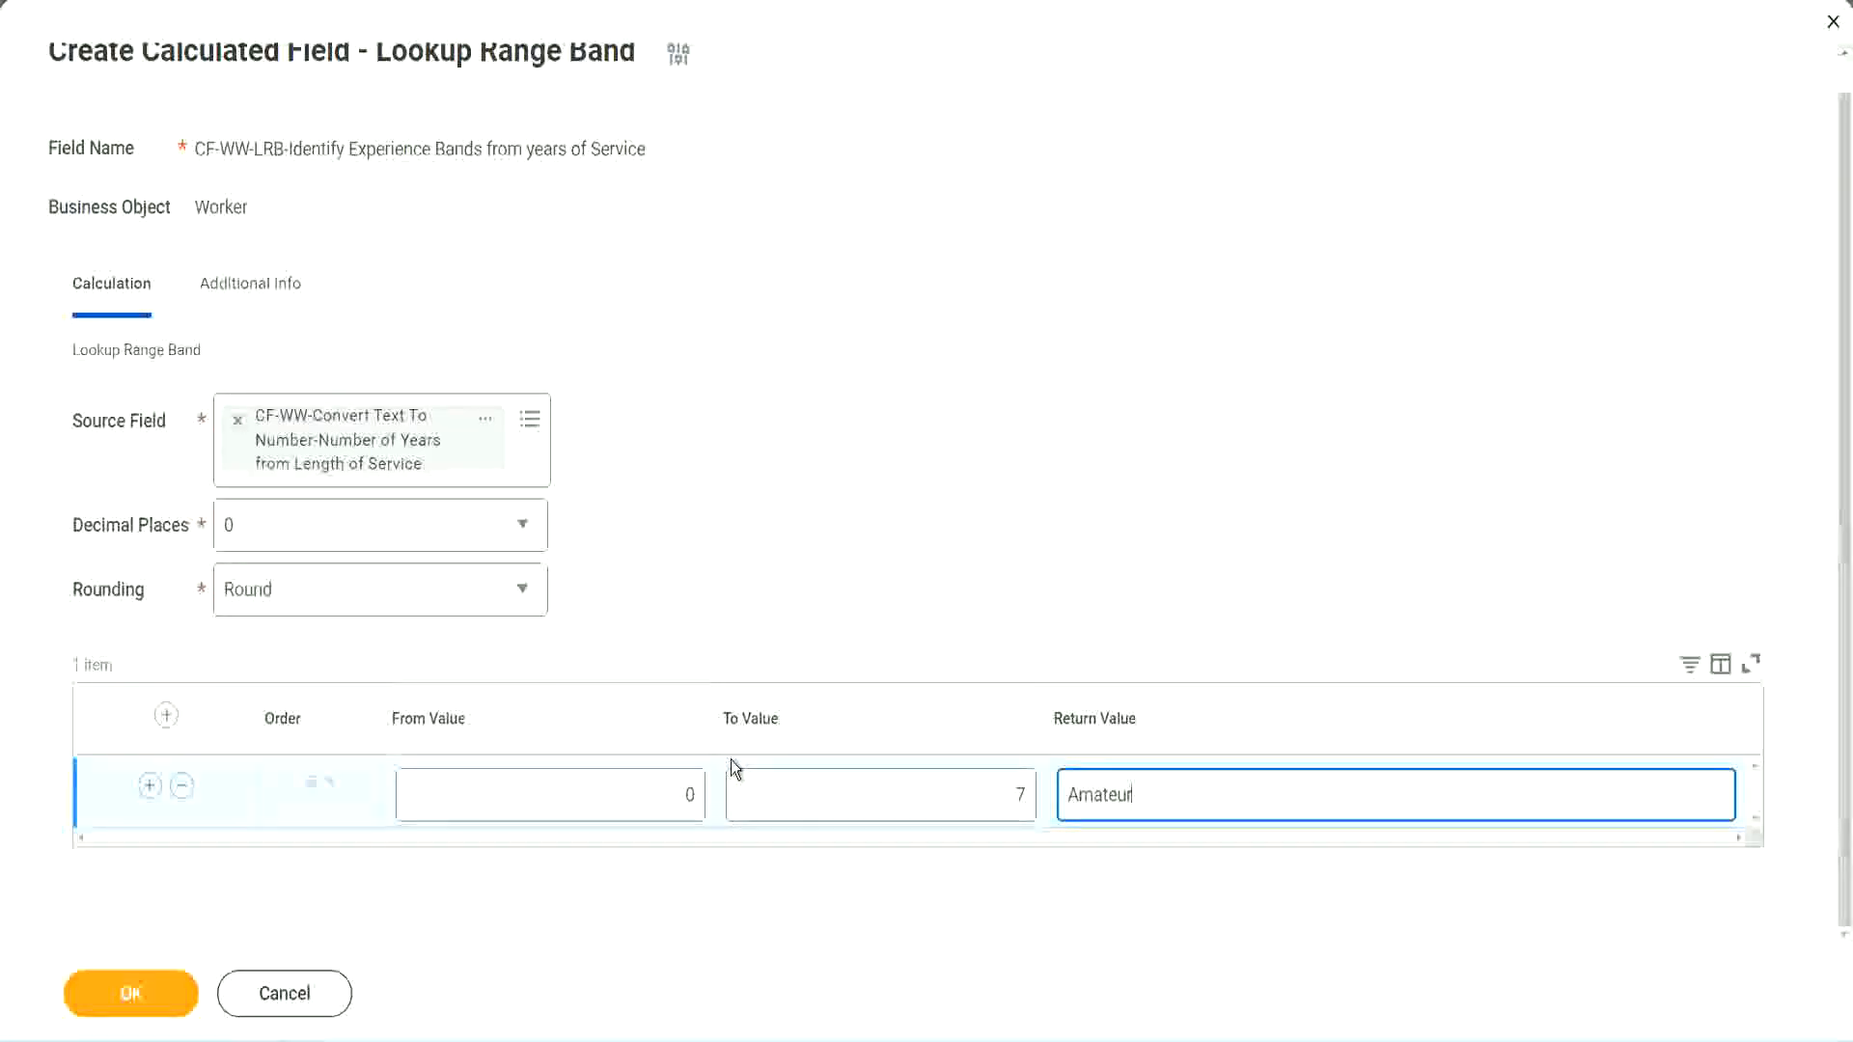
Step: Add a second range band row below the Amateur band and check its From Value against the first row's limits
{"action": "left_click", "coordinate": [641, 795]}
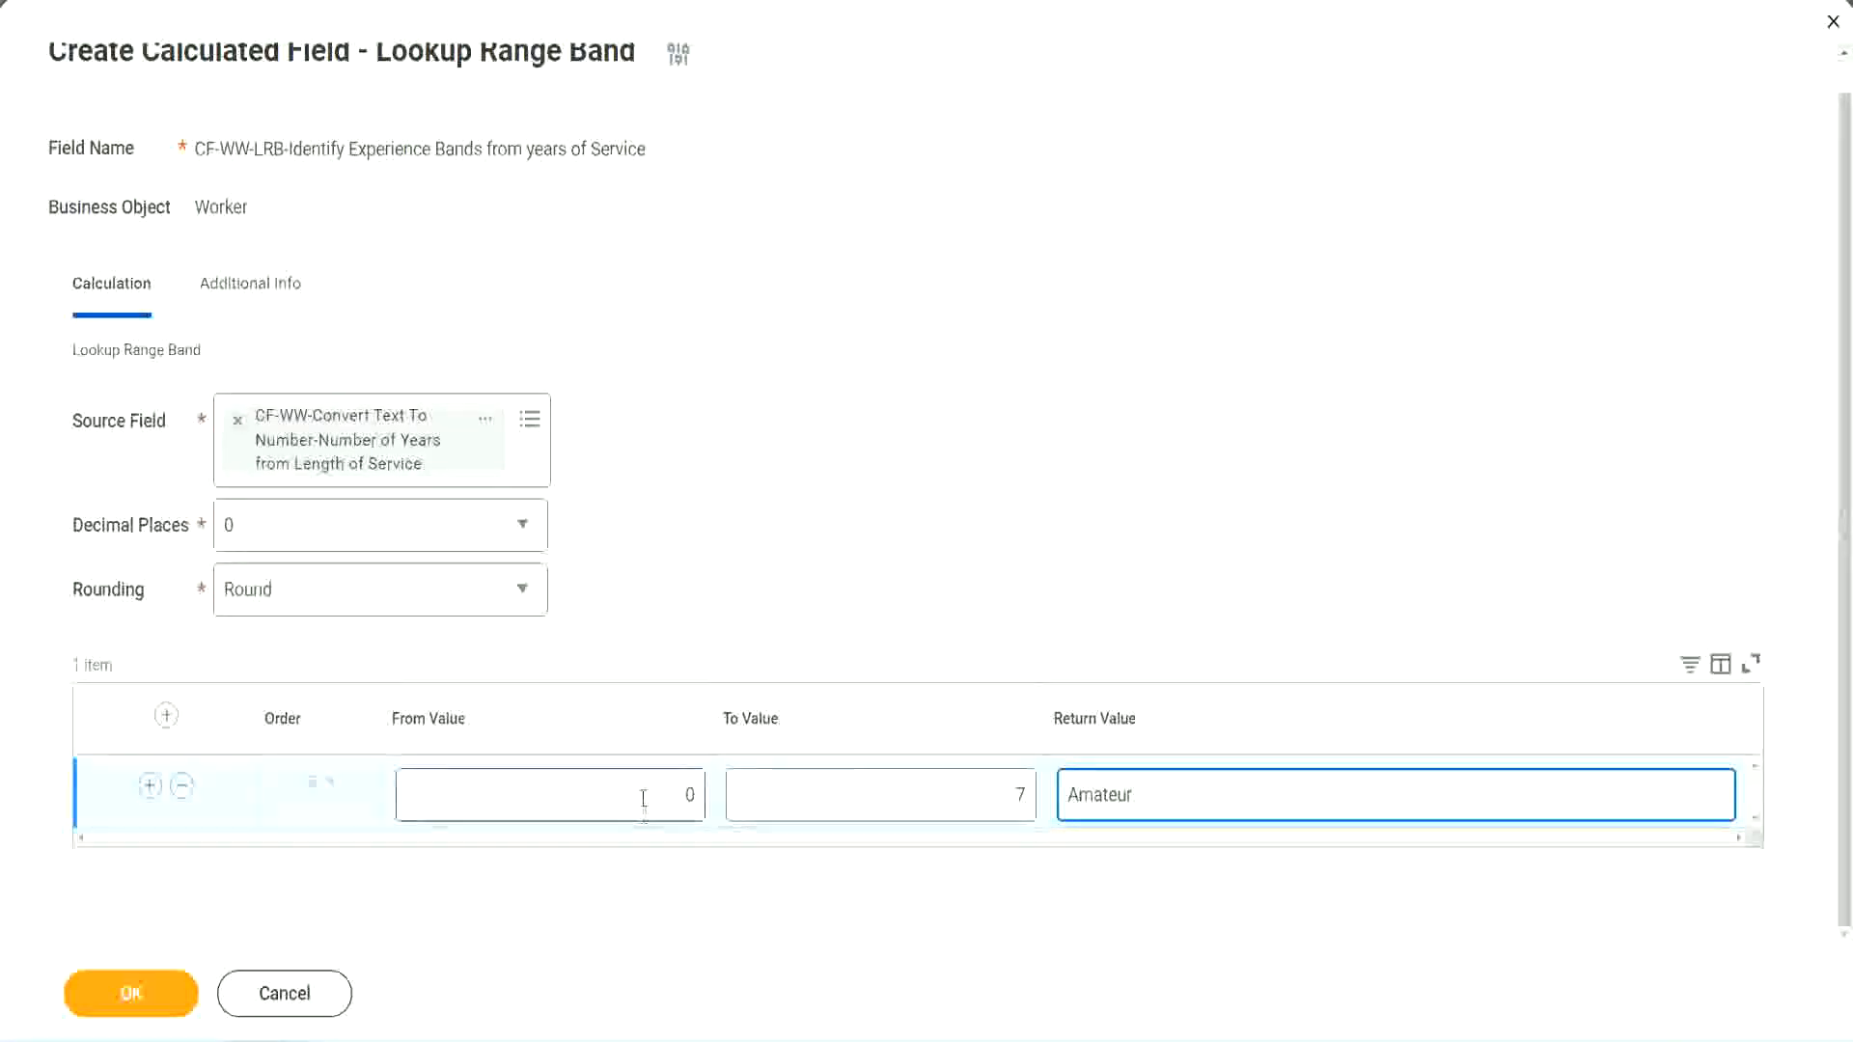
{"action": "left_click", "coordinate": [1002, 782]}
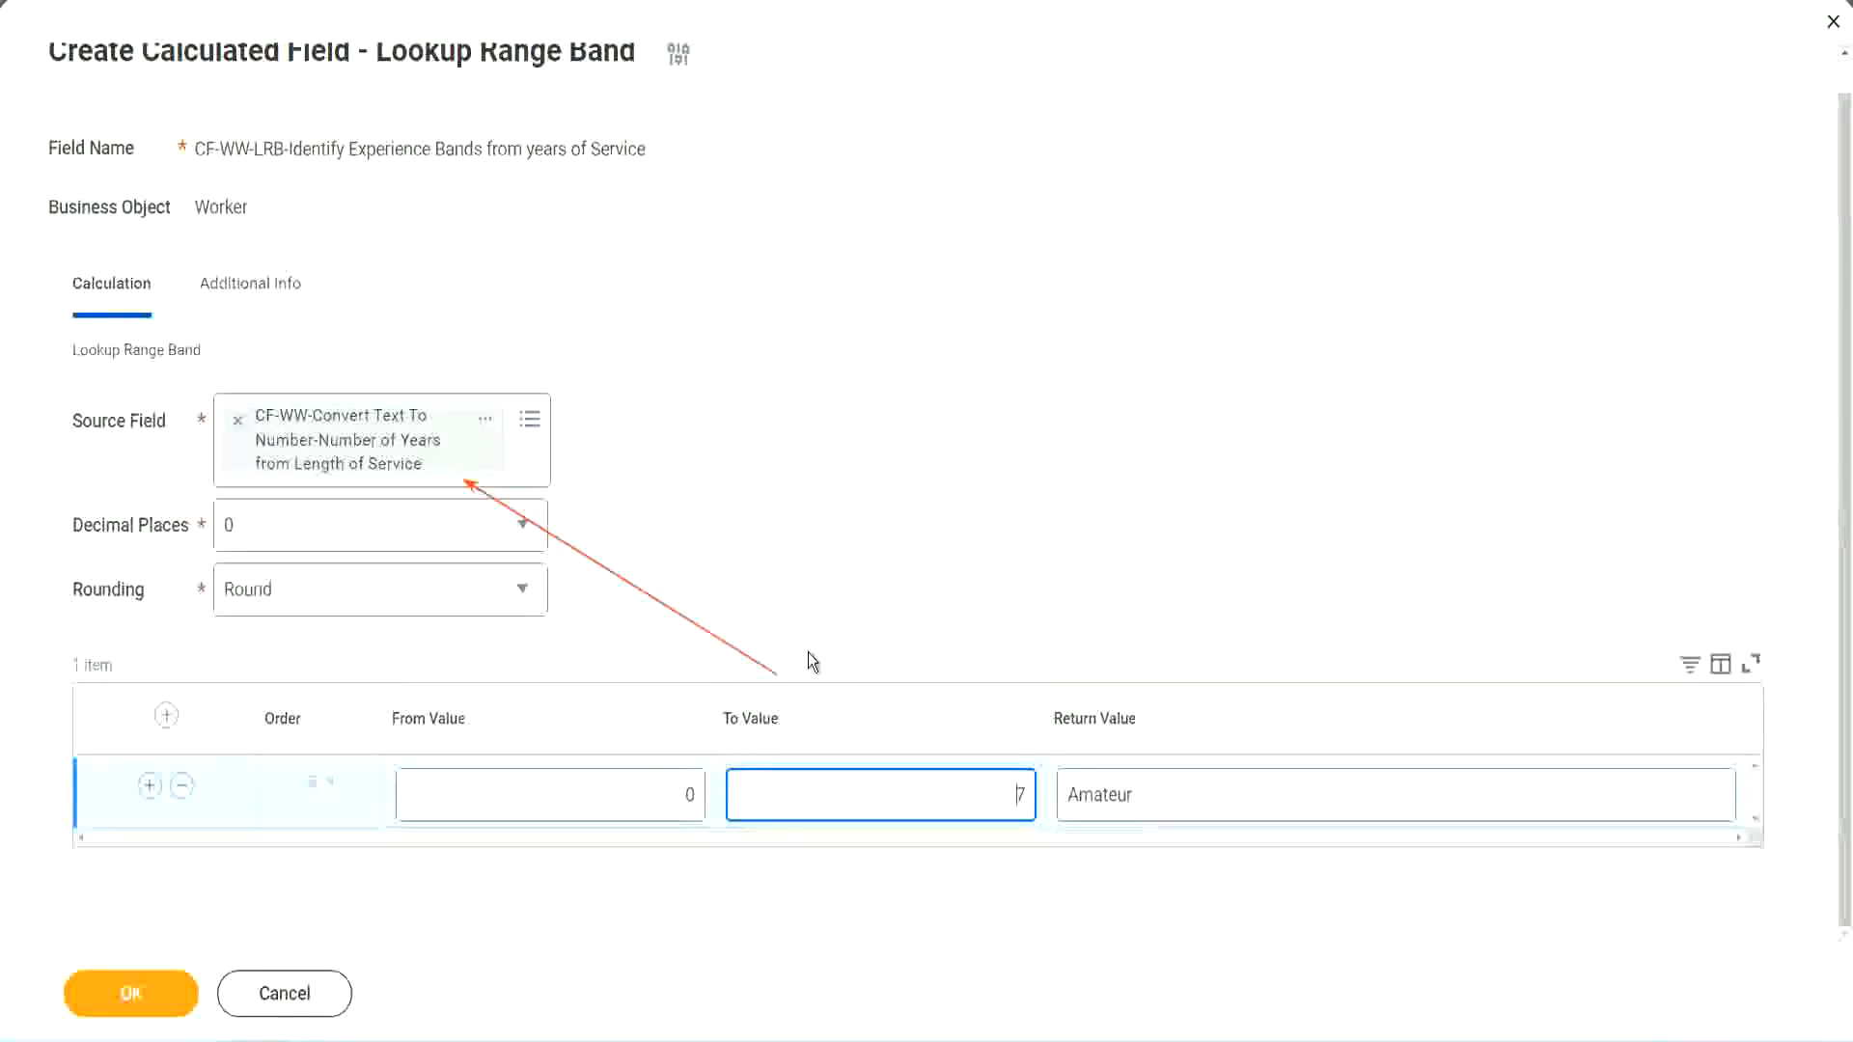
{"action": "left_click", "coordinate": [149, 786]}
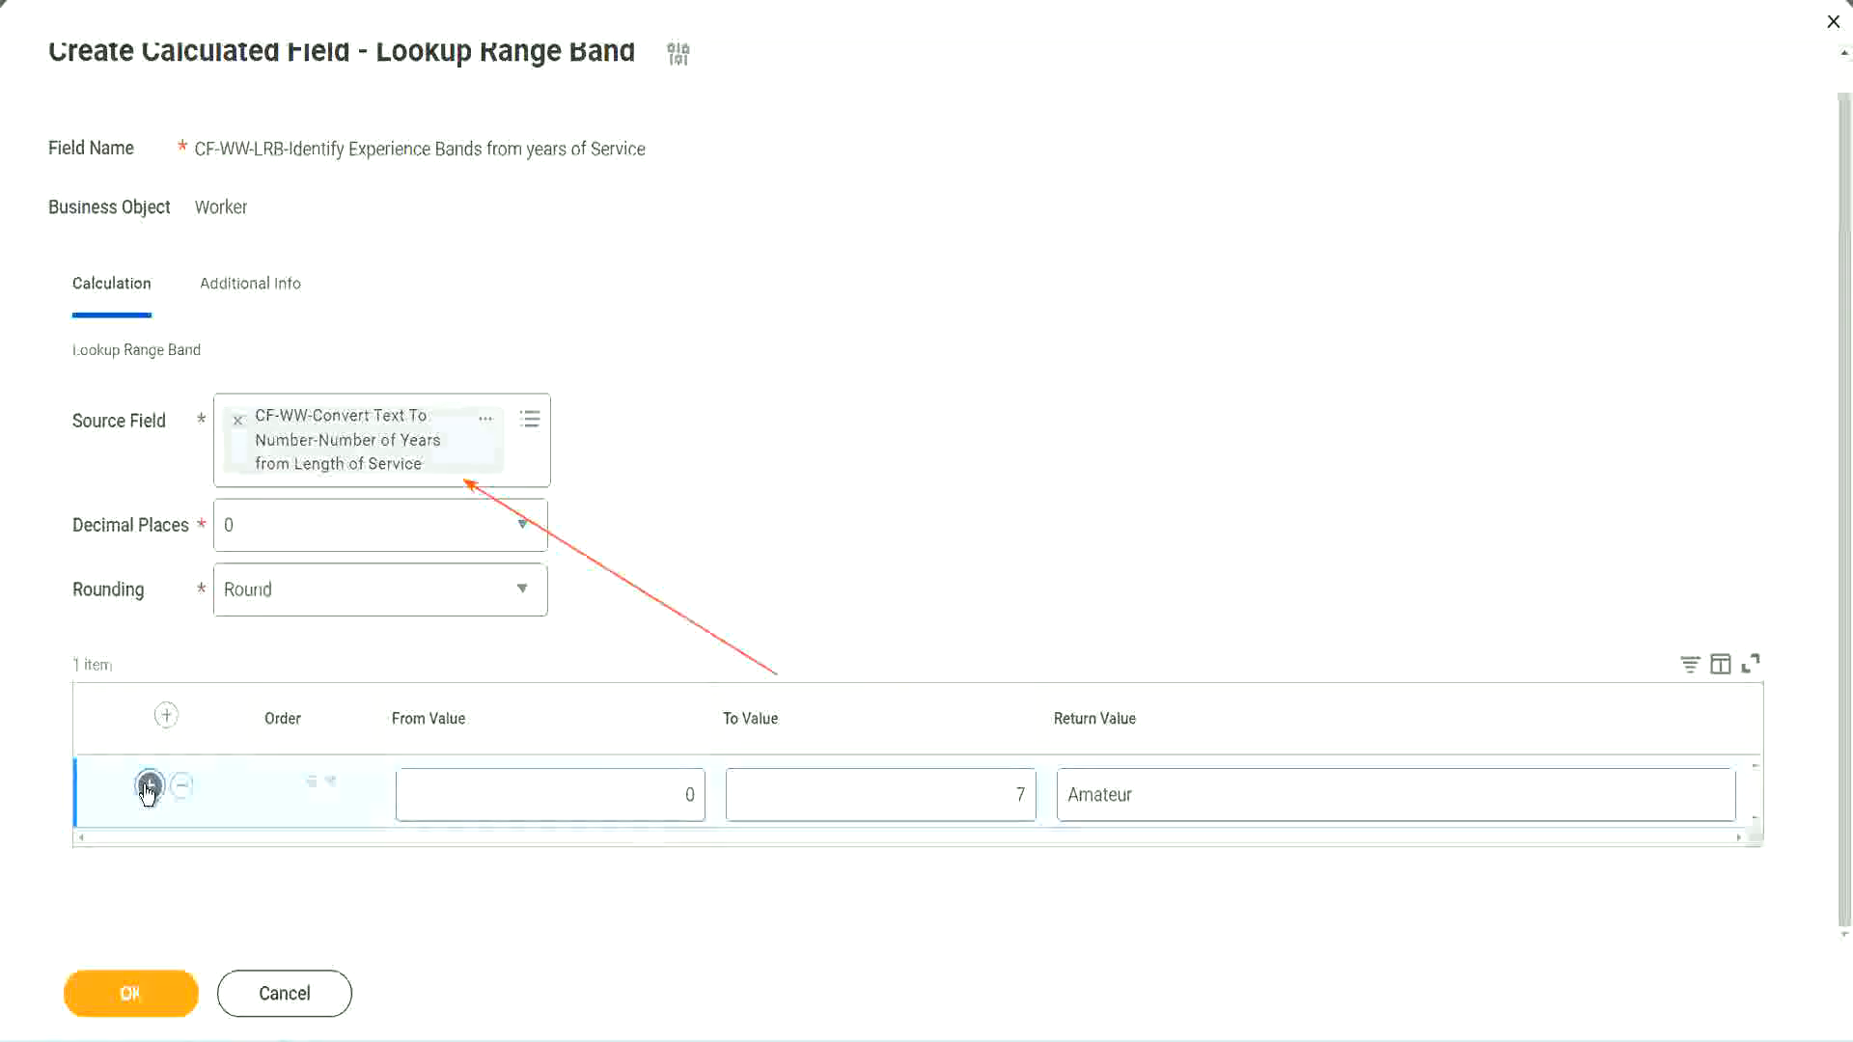
{"action": "left_click", "coordinate": [703, 865]}
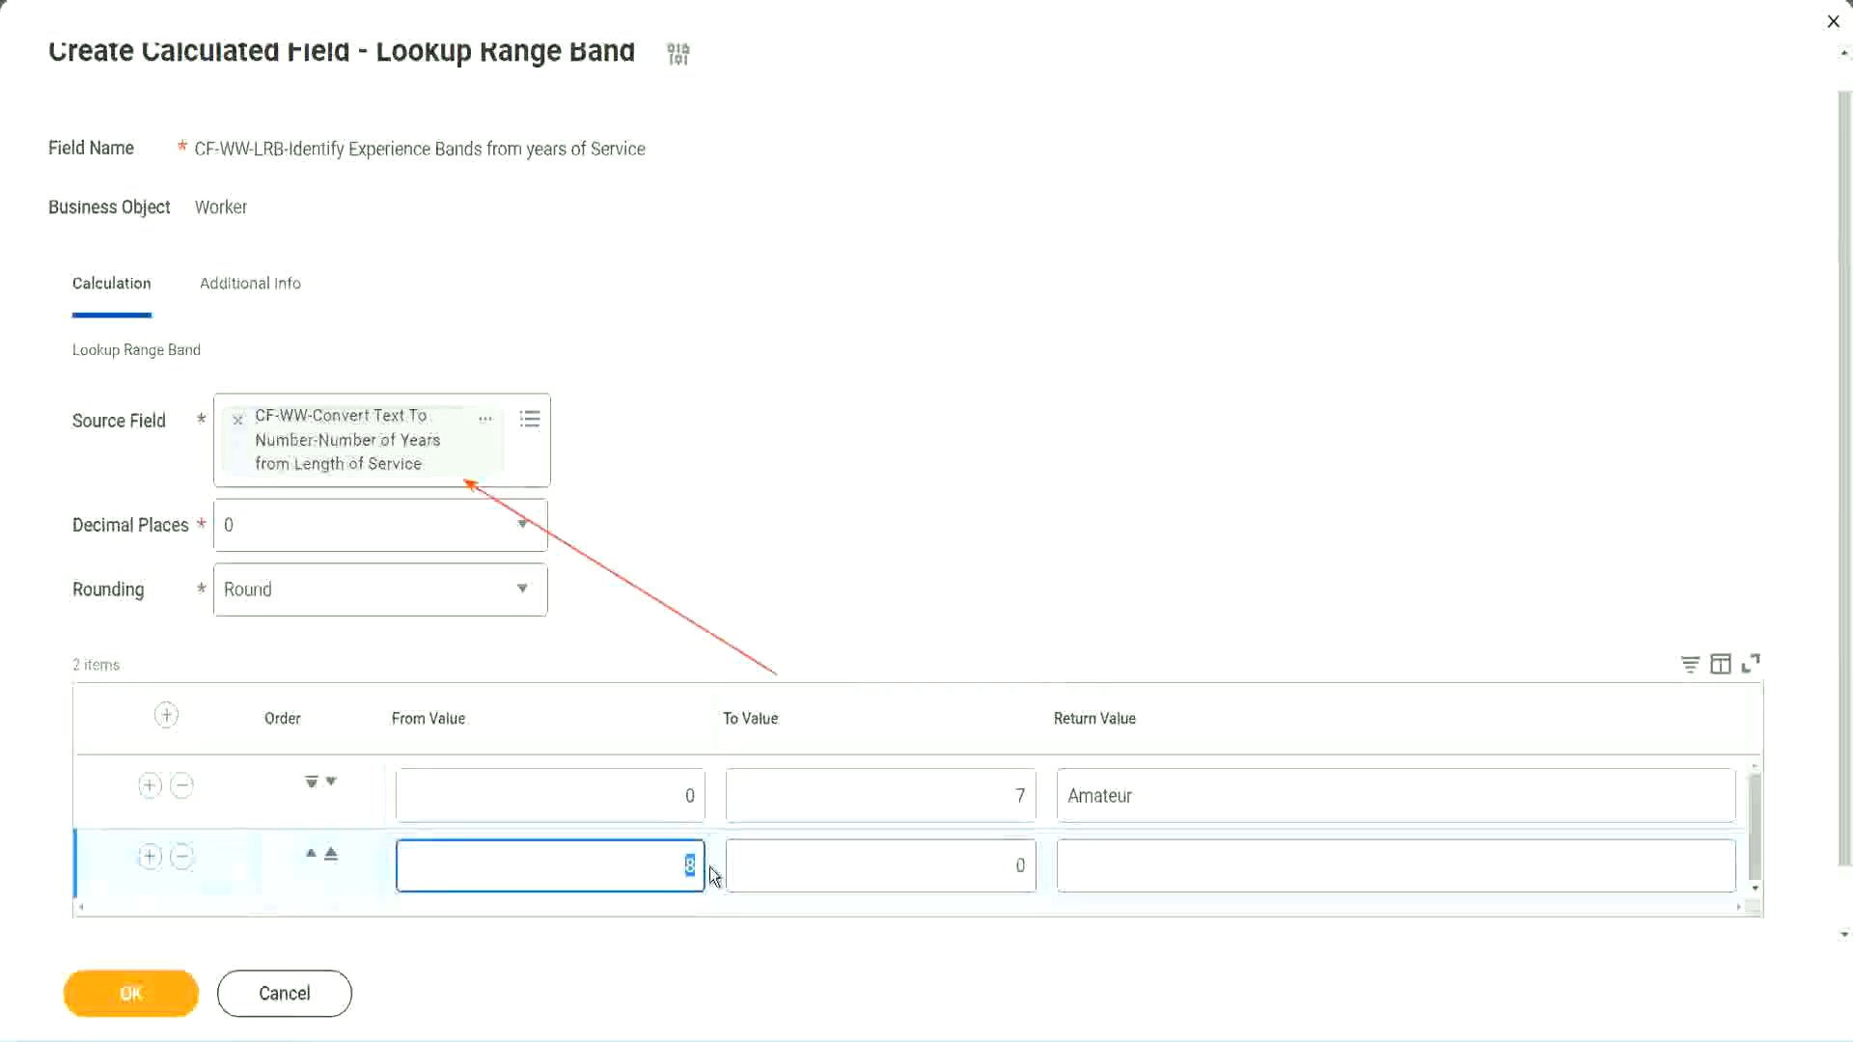
{"action": "left_click", "coordinate": [670, 799]}
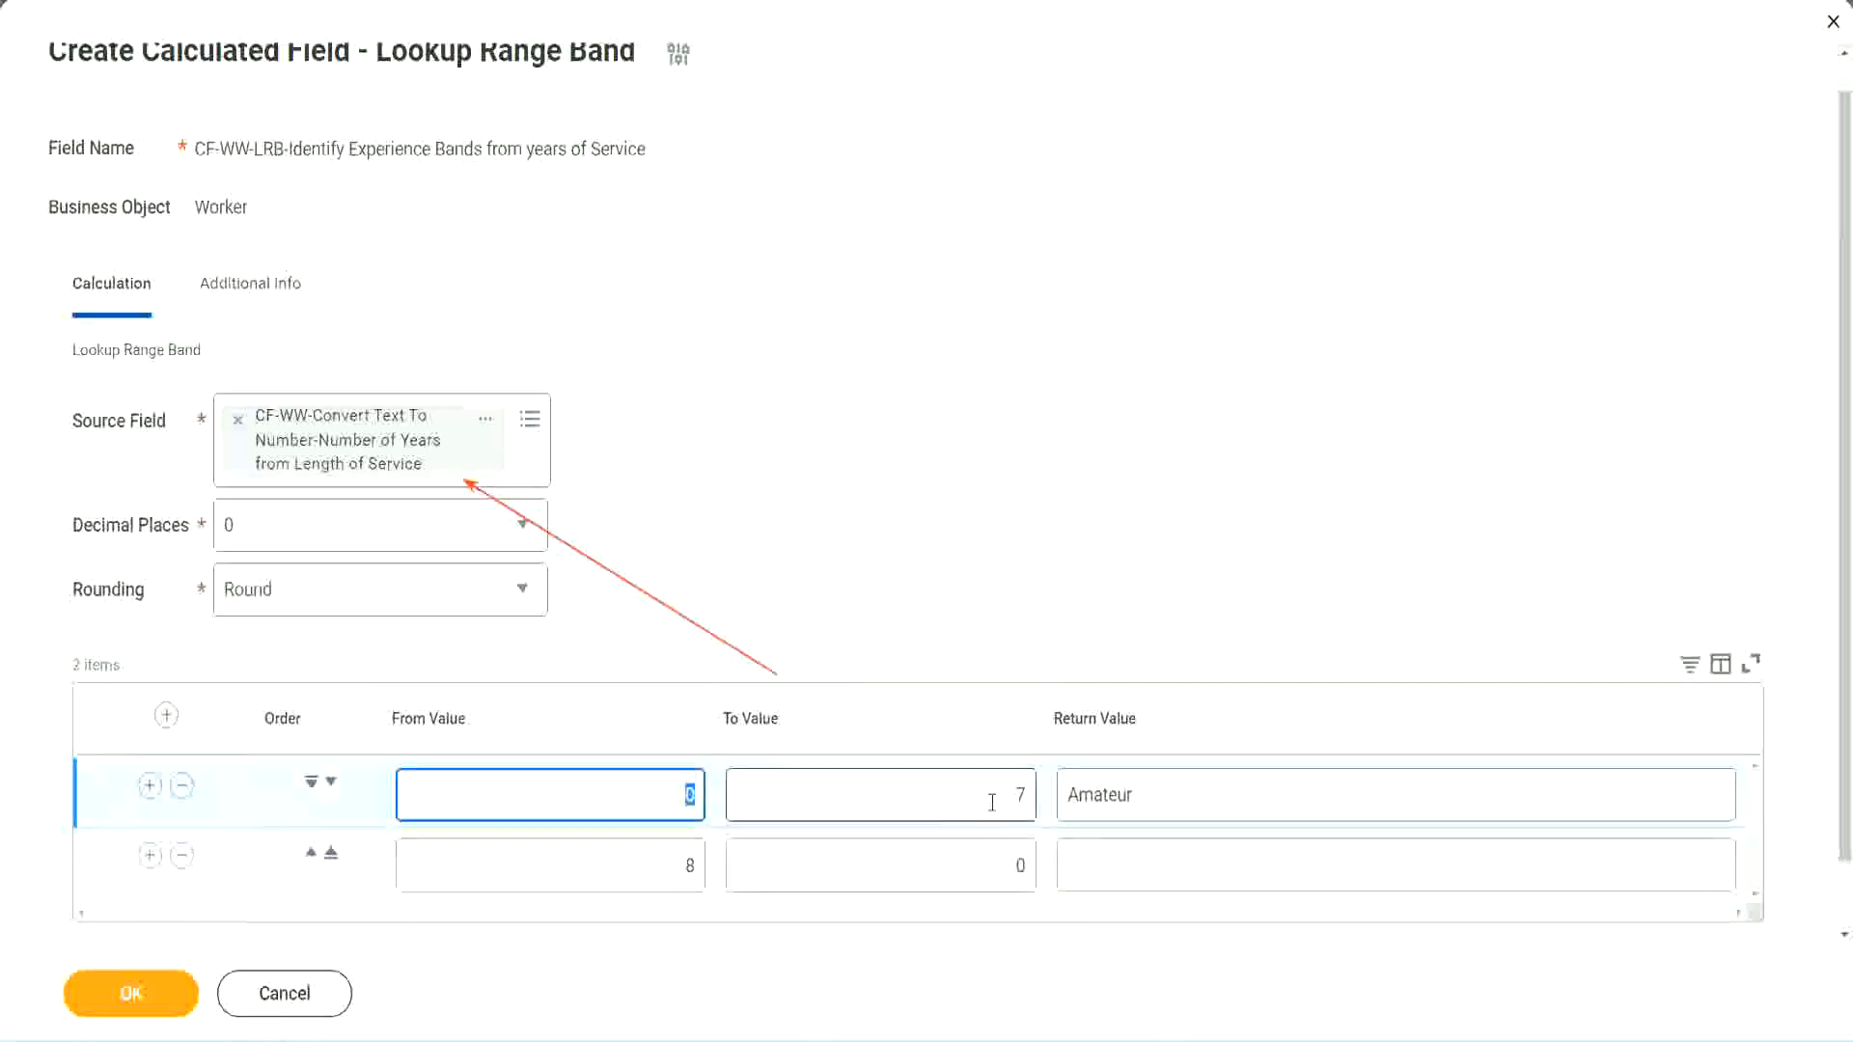
{"action": "left_click", "coordinate": [1008, 802]}
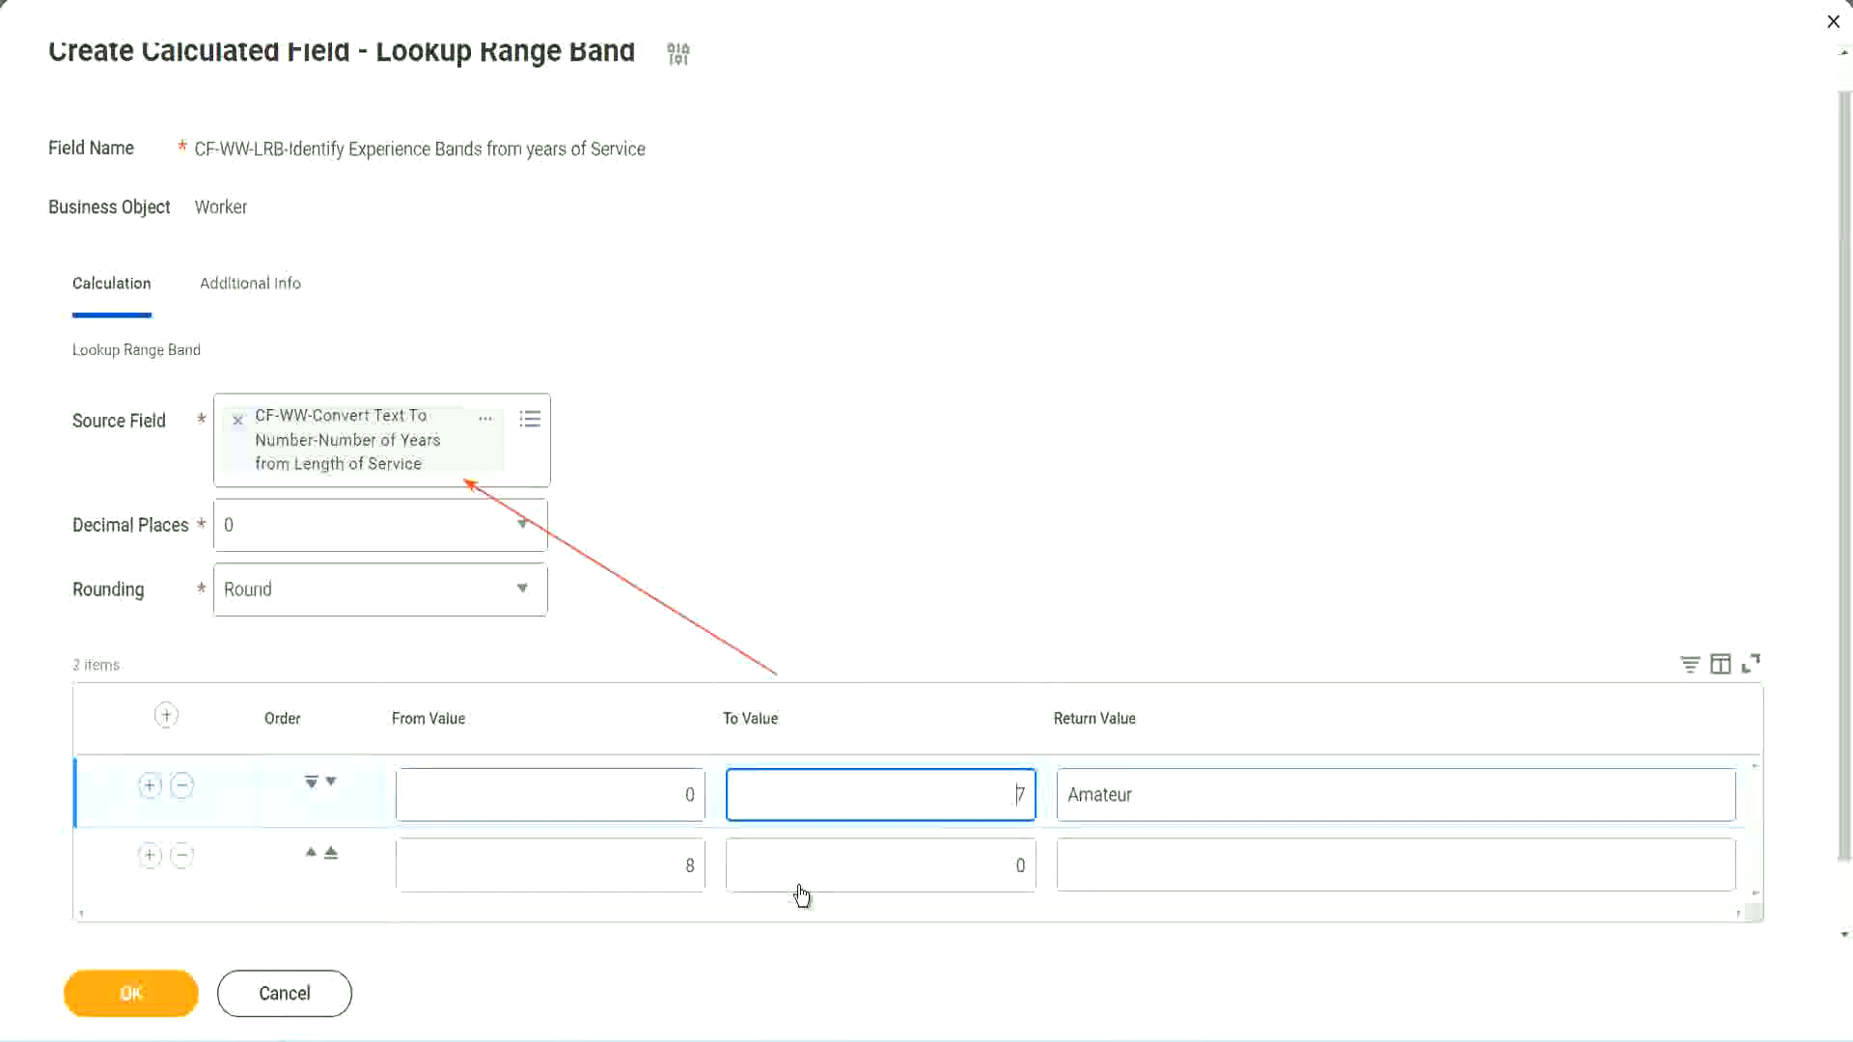
{"action": "left_click", "coordinate": [662, 876]}
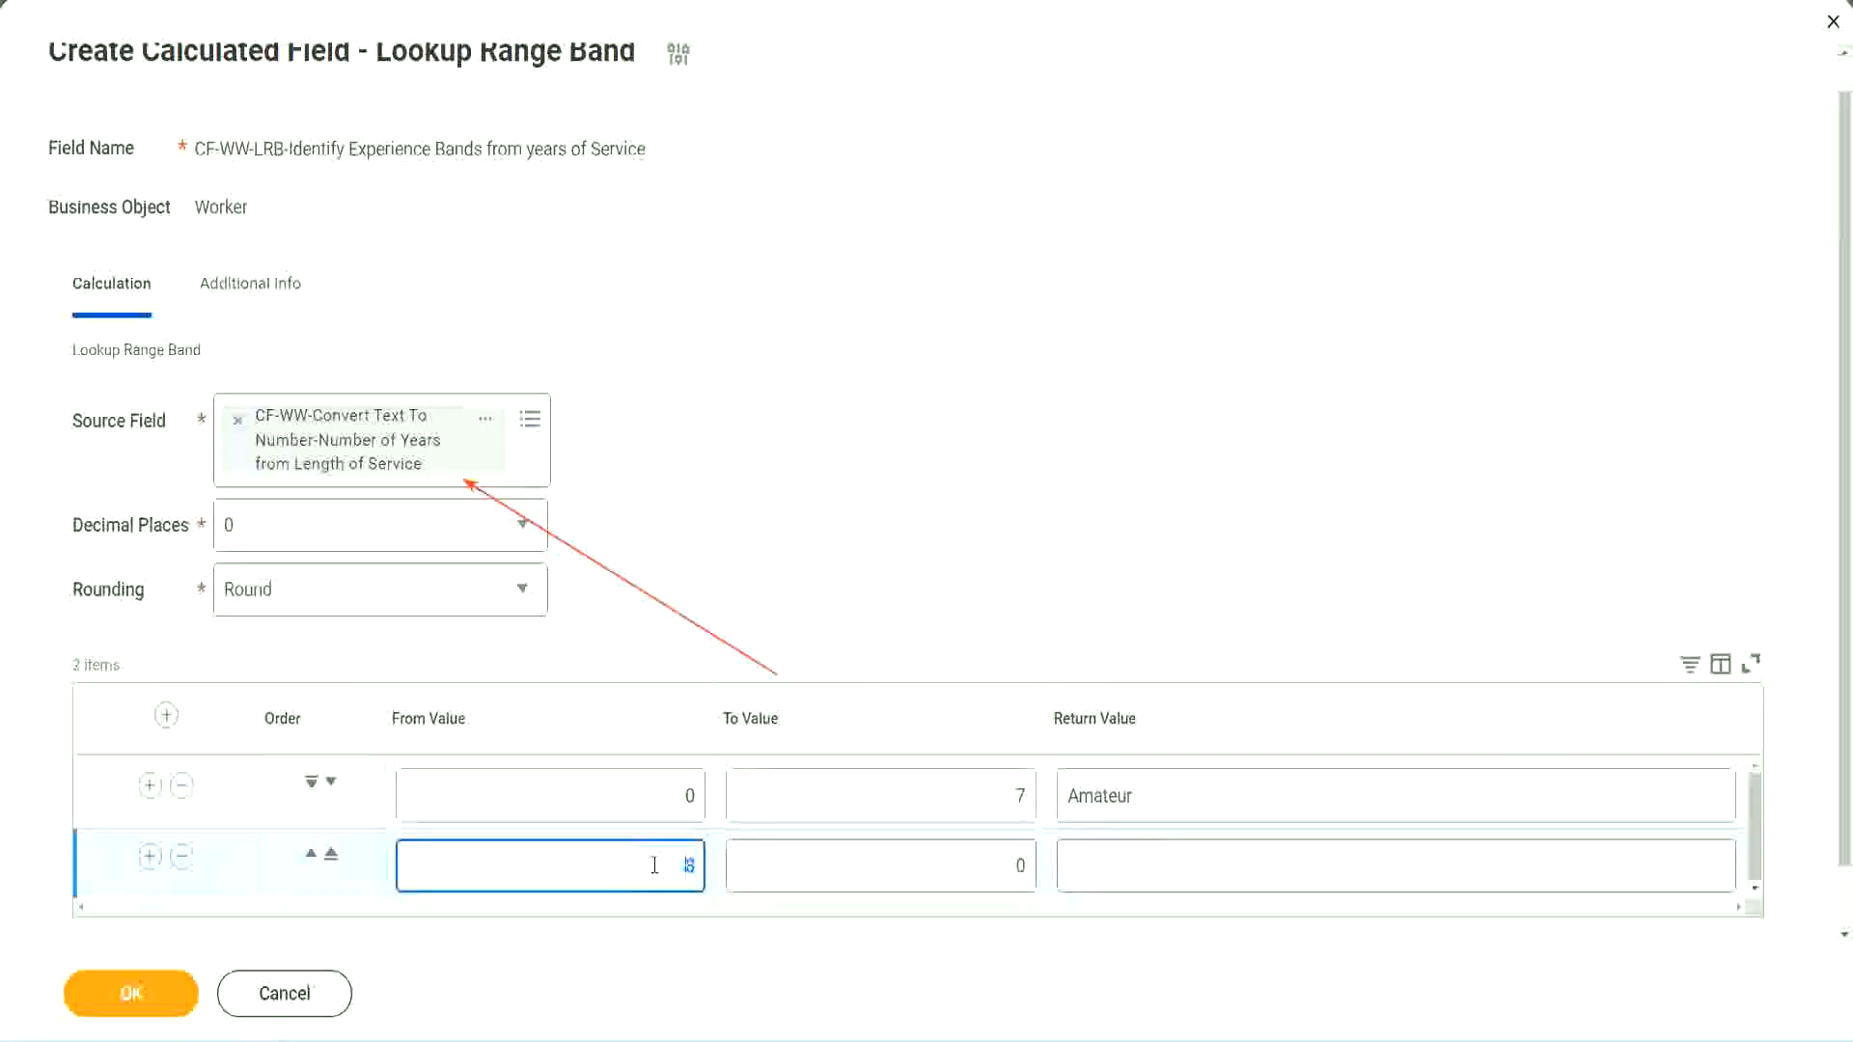
{"action": "left_click", "coordinate": [655, 865]}
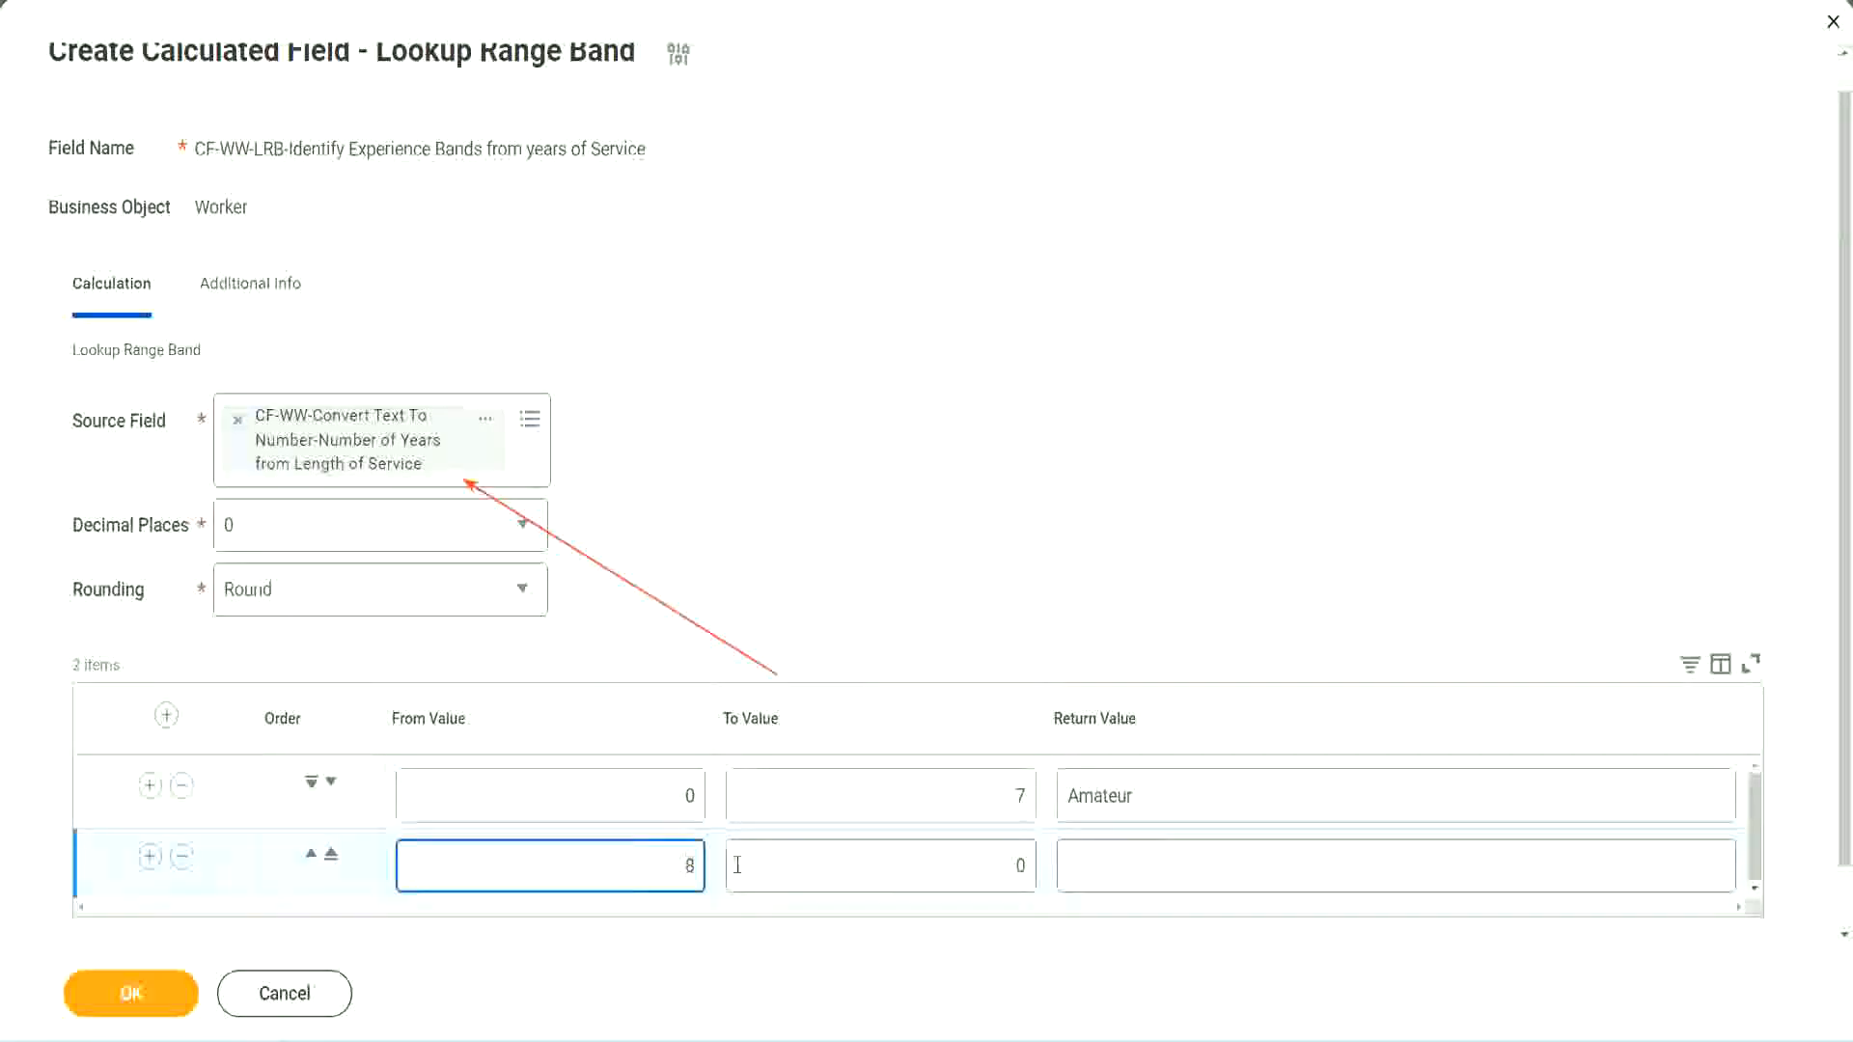
Step: Set the second range band's To Value to 15 and its return value to "Experienced"
{"action": "left_click", "coordinate": [1004, 866]}
{"action": "key", "text": "Delete"}
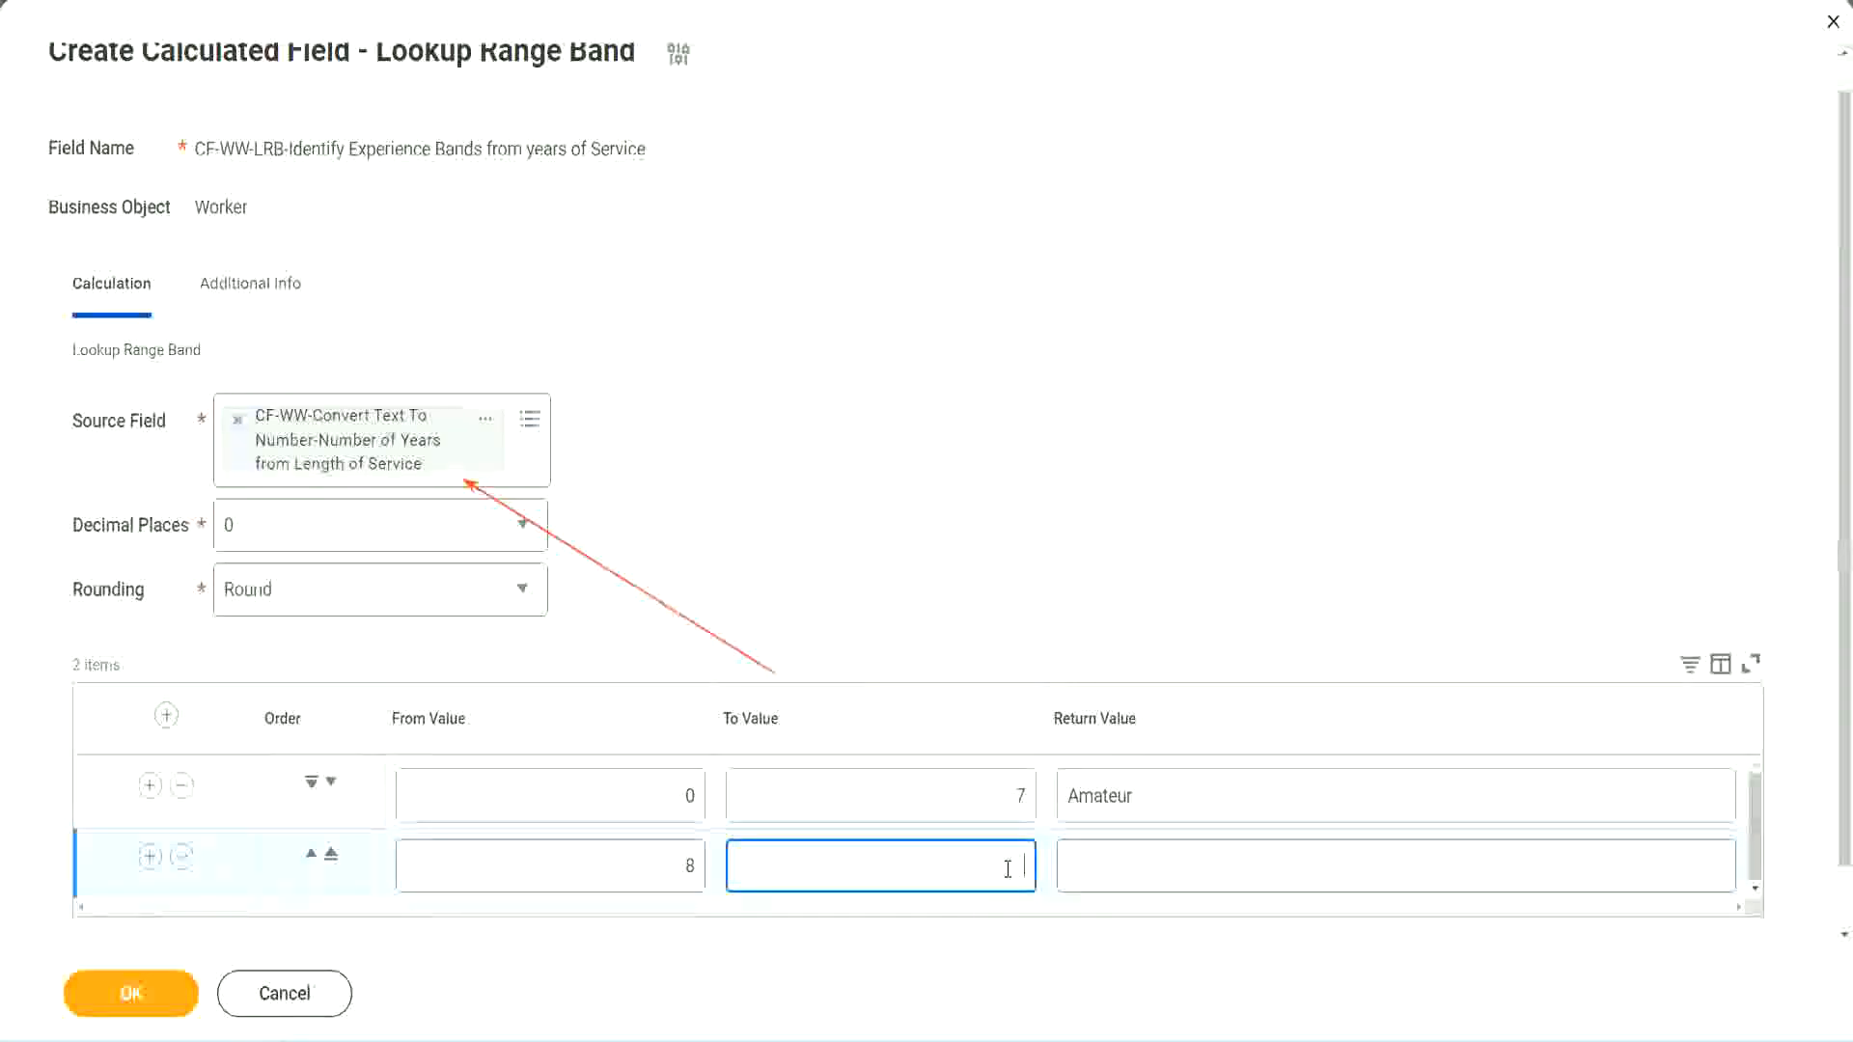
{"action": "type", "text": "15"}
{"action": "left_click", "coordinate": [1143, 860]}
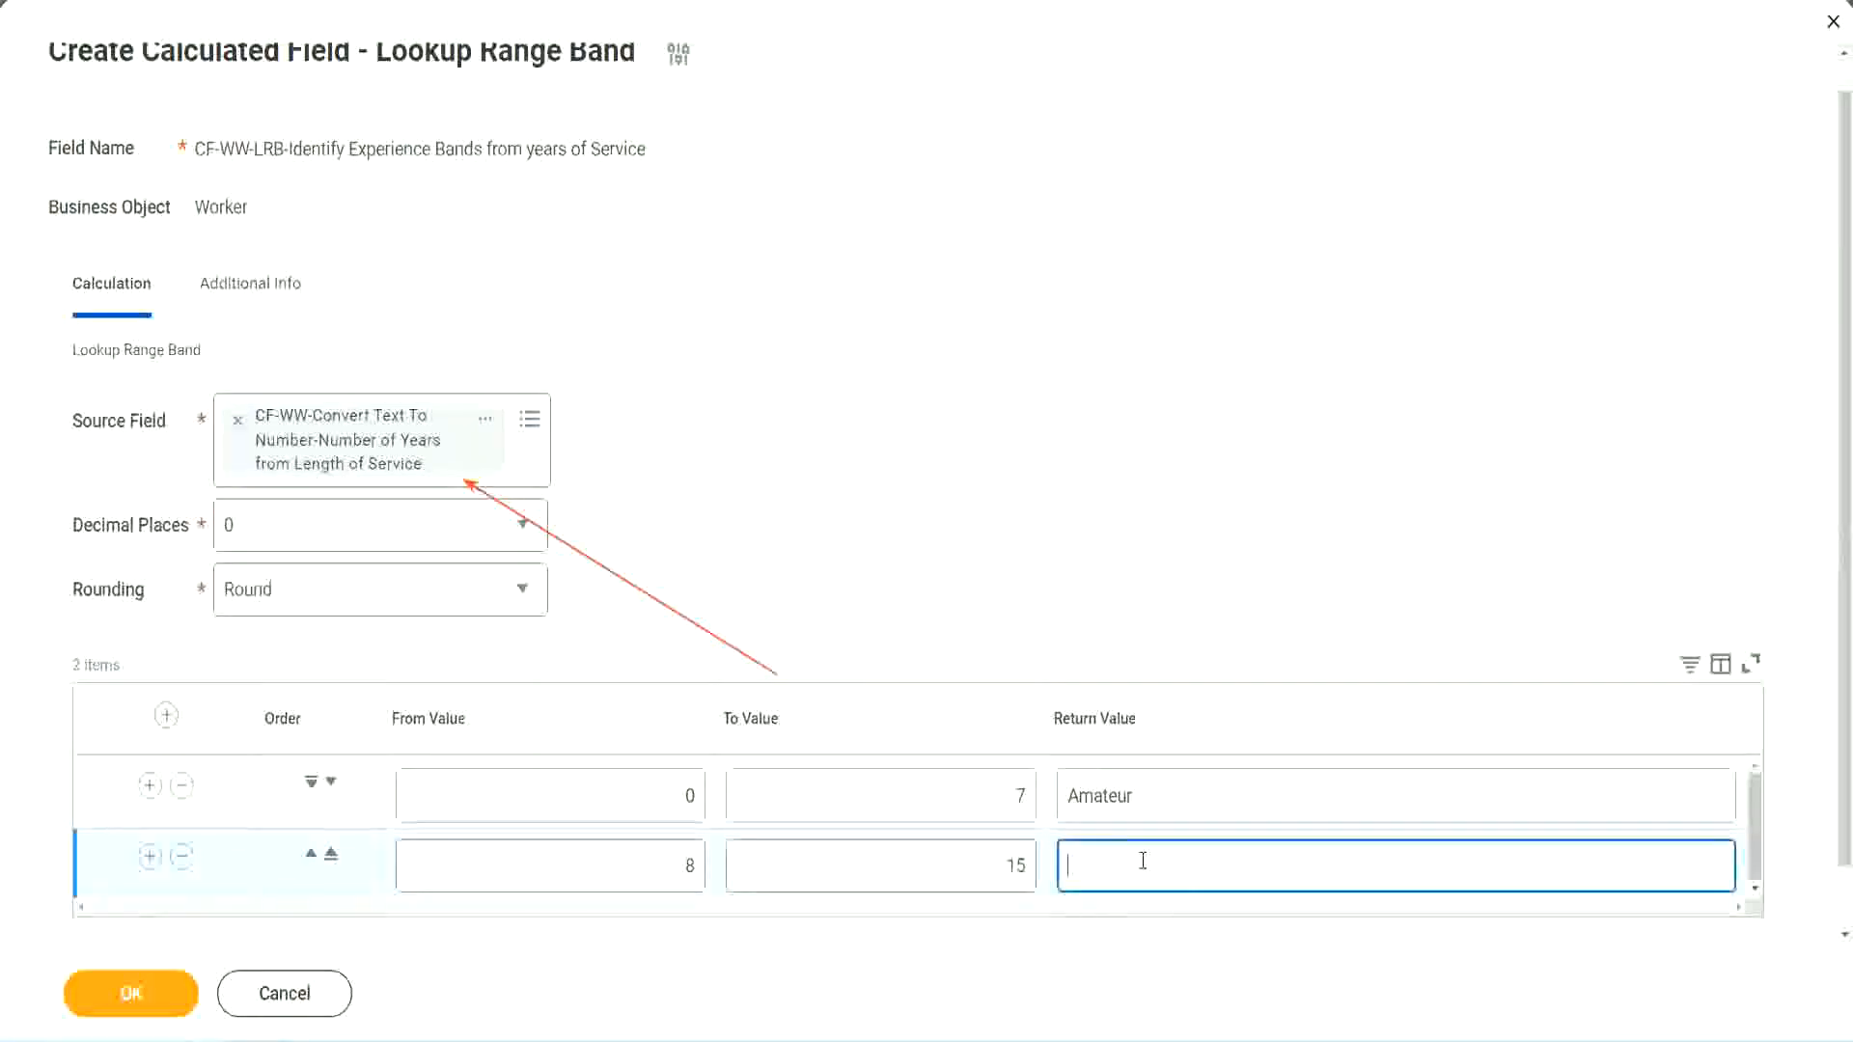
{"action": "type", "text": "Experienced"}
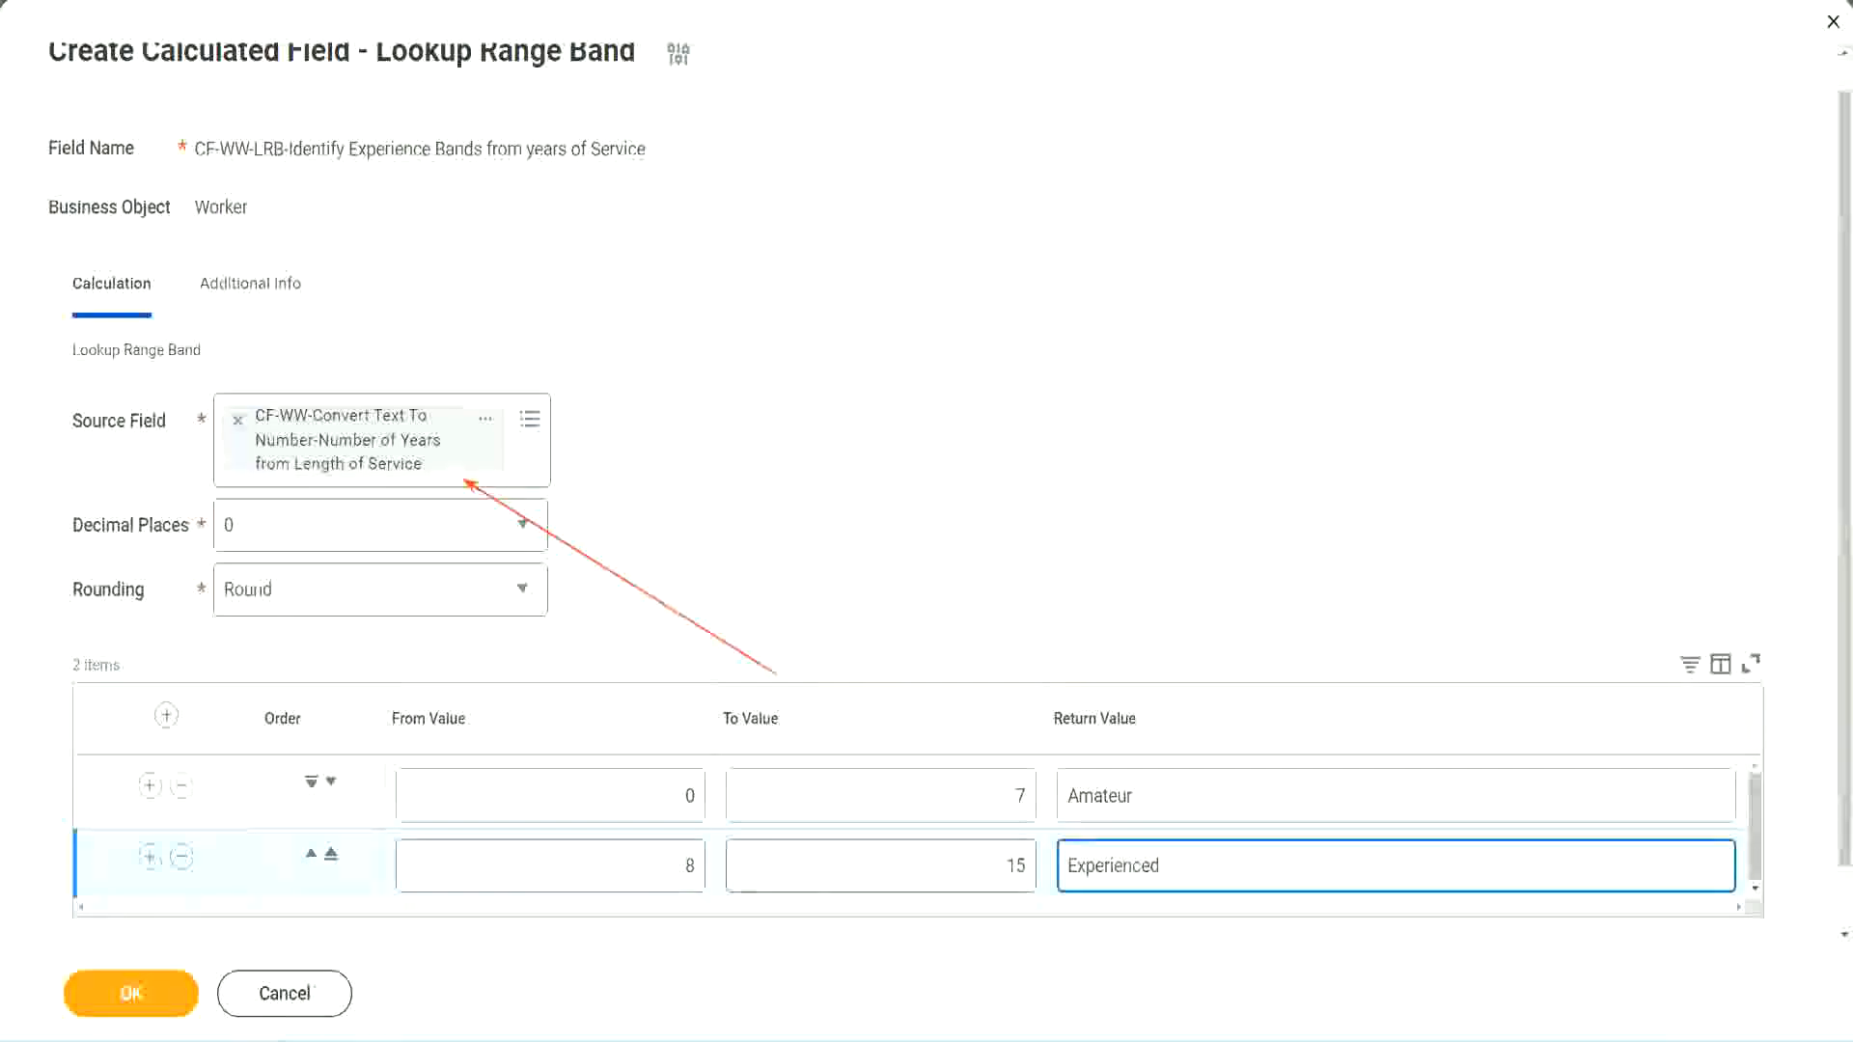
Step: Add a third range band row from 16 to 30 with the return value "Senior"
{"action": "left_click", "coordinate": [149, 856]}
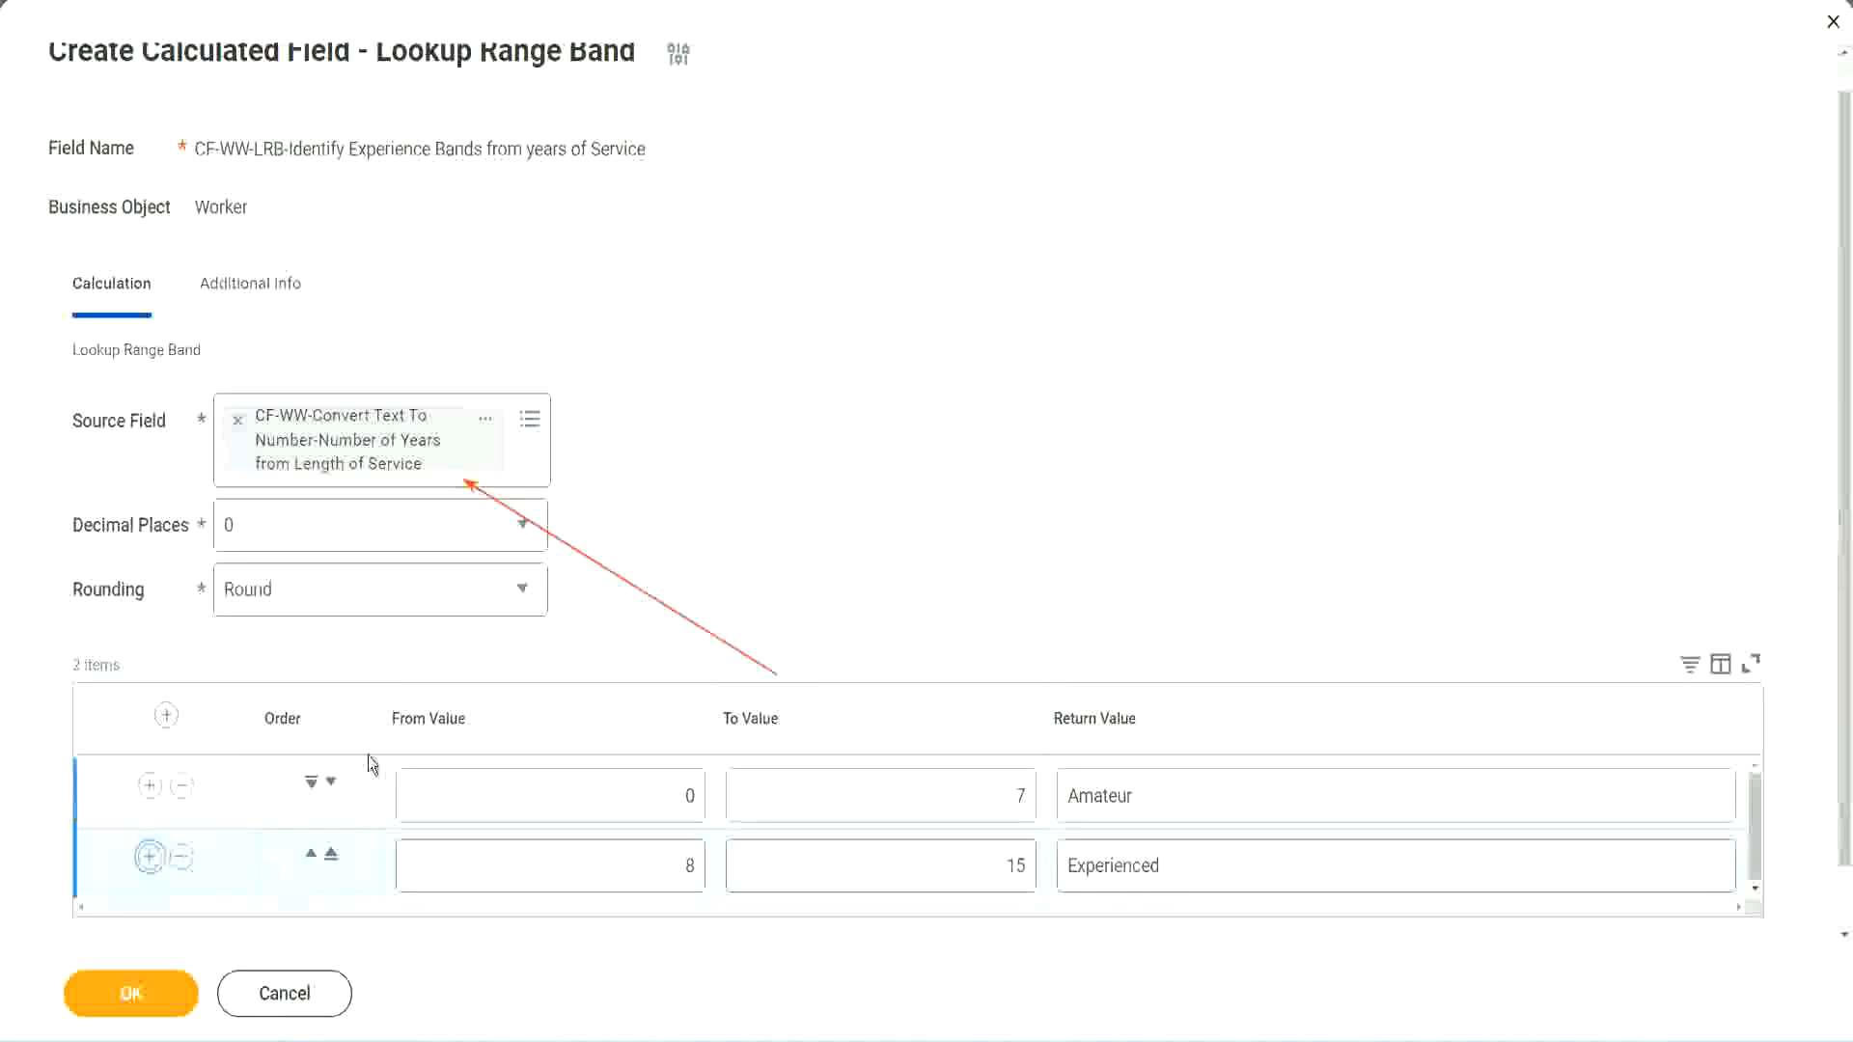
{"action": "scroll", "coordinate": [554, 596], "scroll_direction": "down", "scroll_amount": 2}
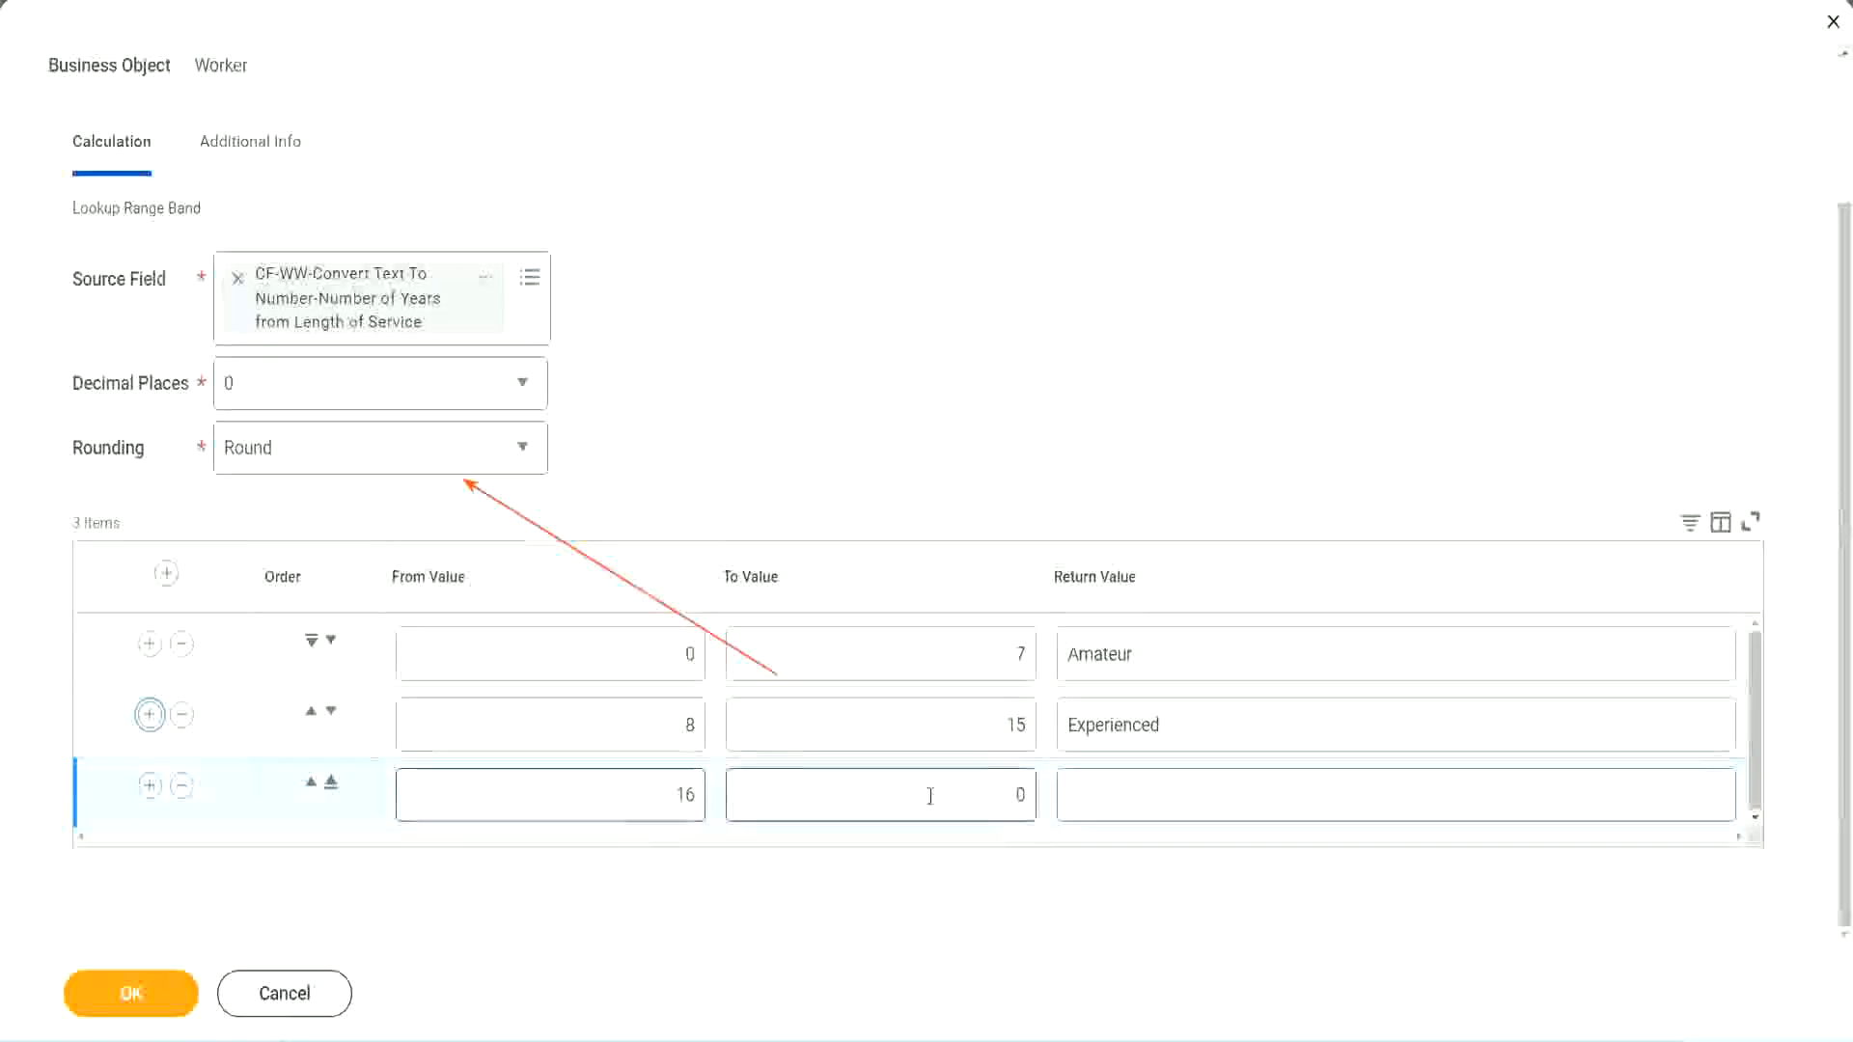
{"action": "left_click", "coordinate": [985, 793]}
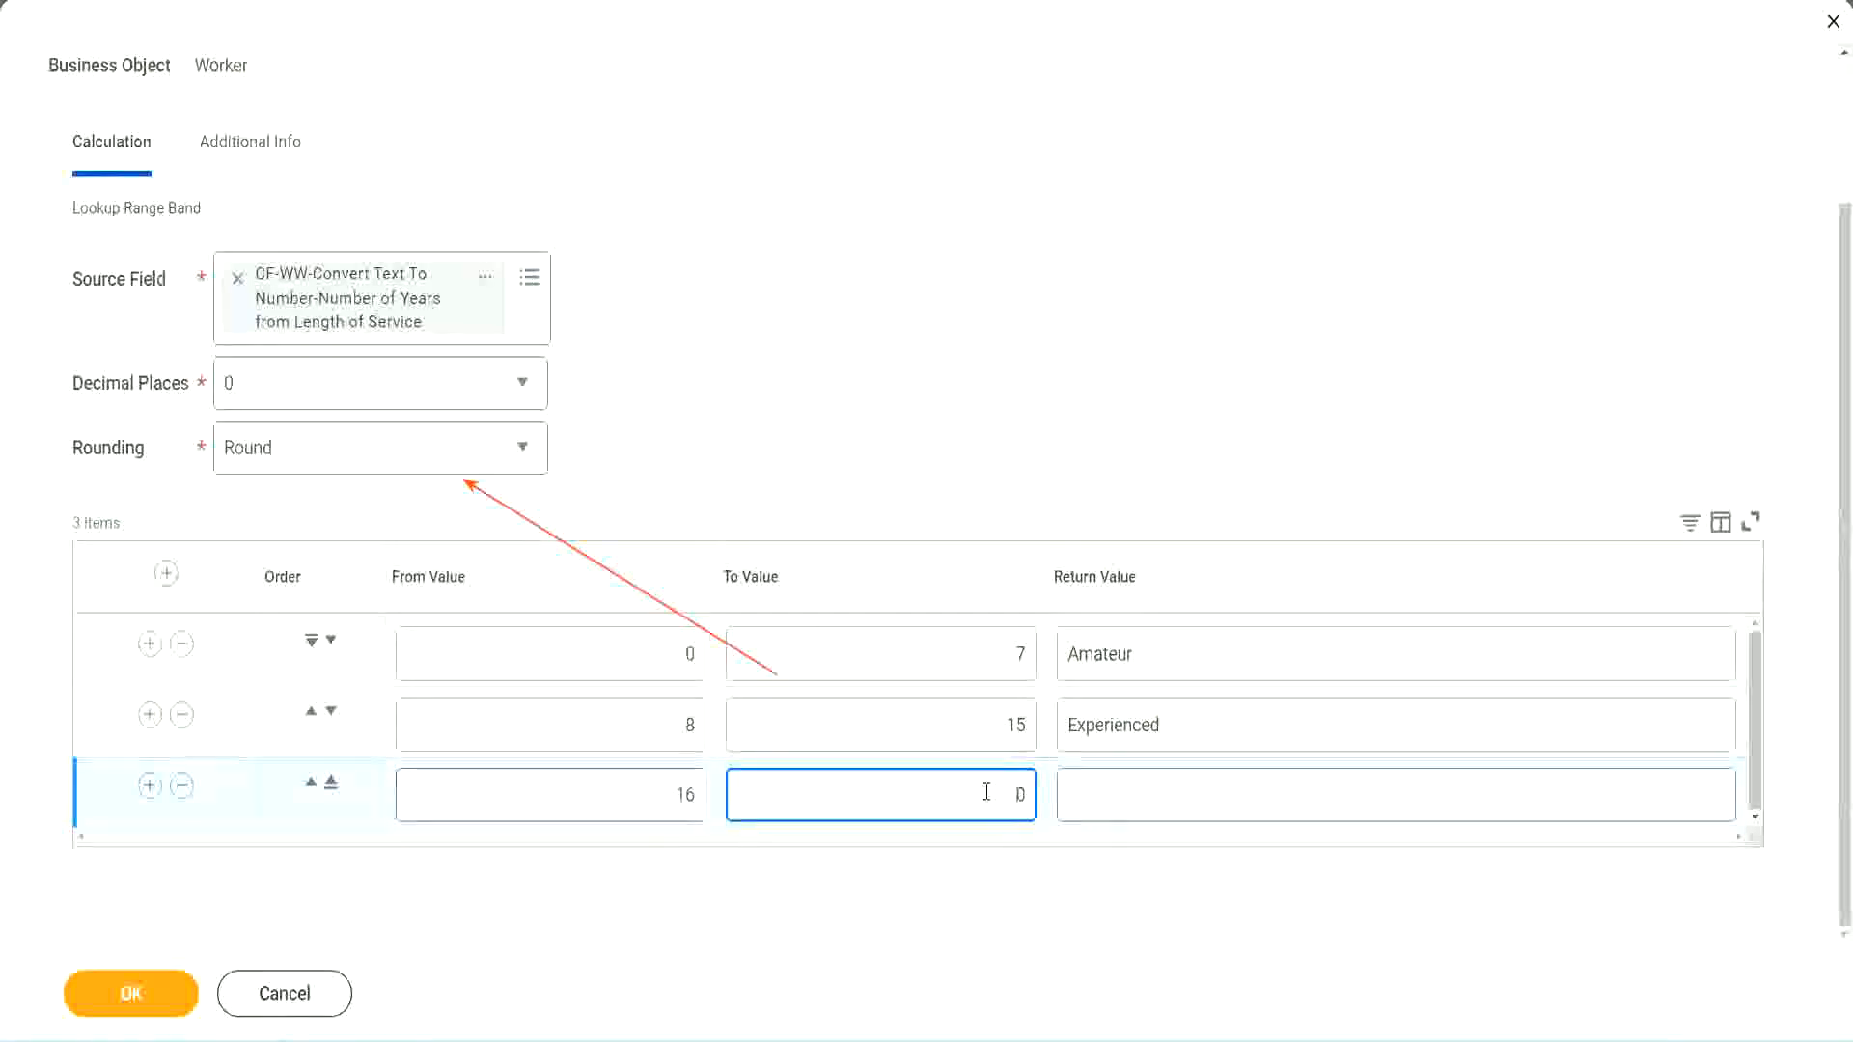
{"action": "type", "text": "3"}
{"action": "key", "text": "Tab"}
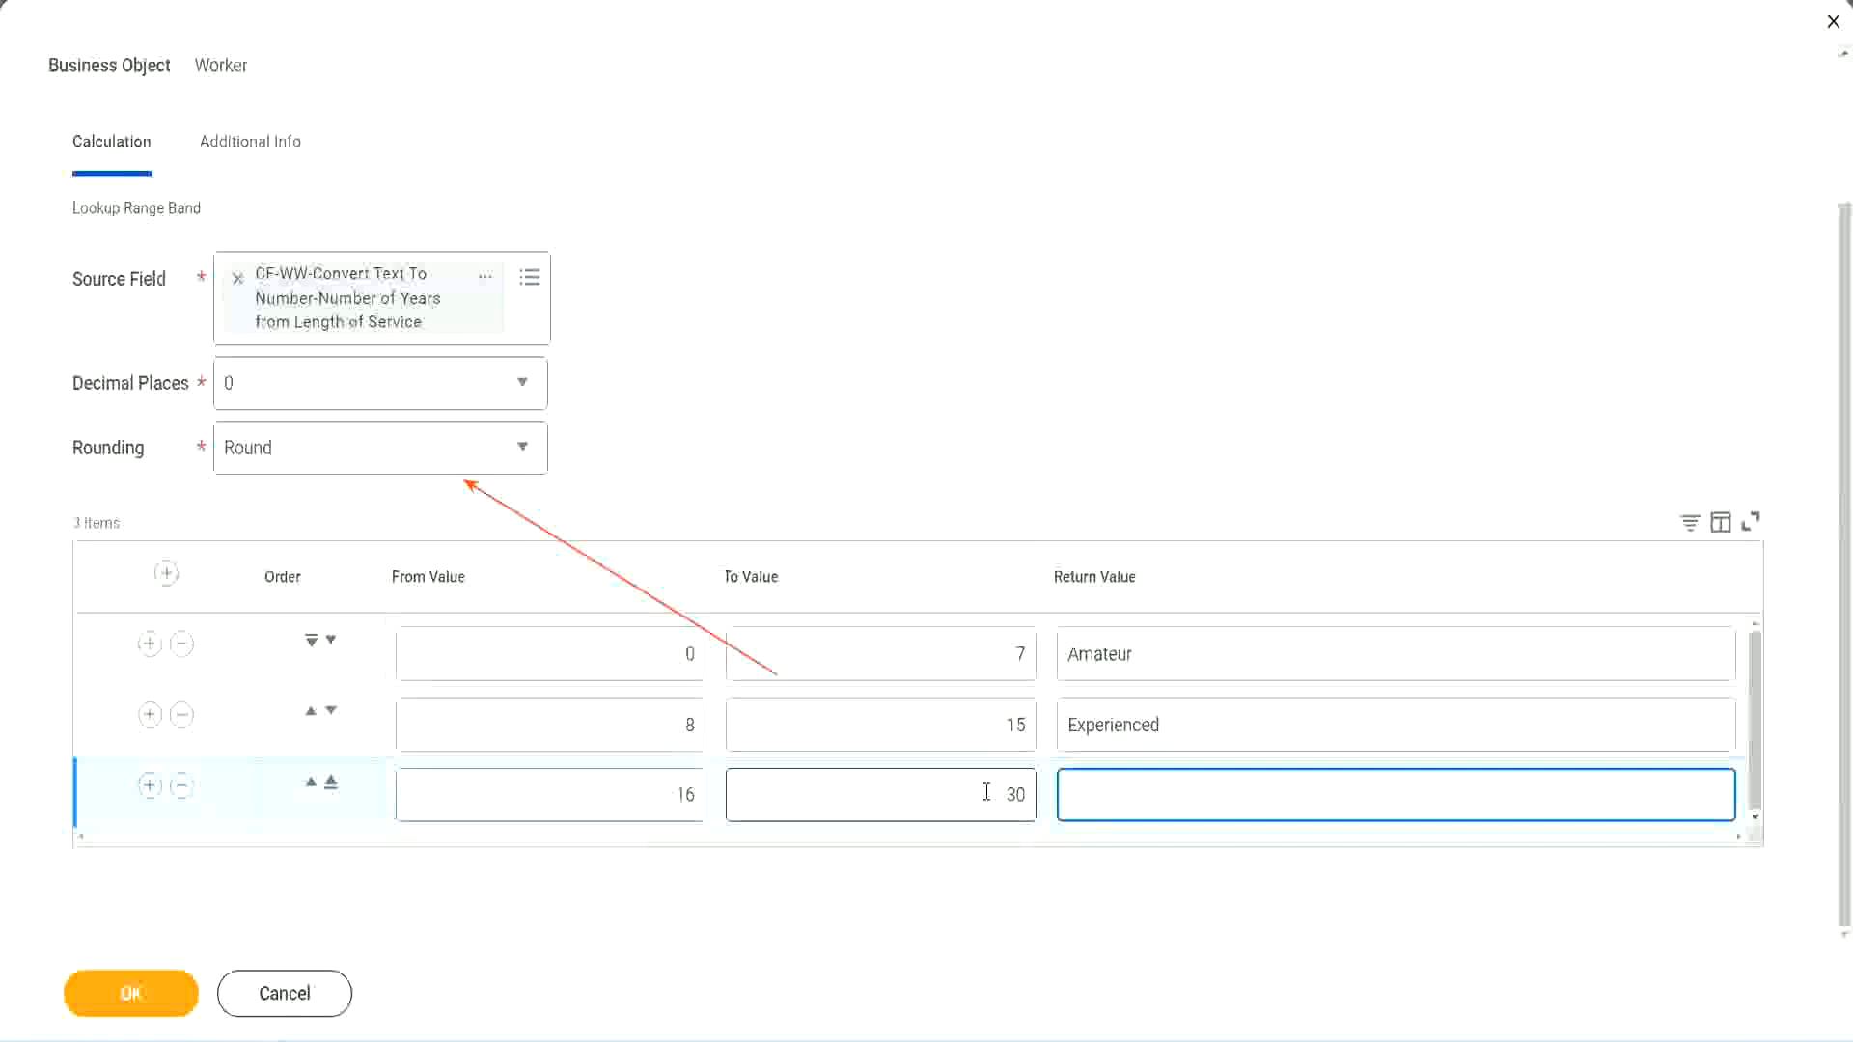
{"action": "type", "text": "L"}
{"action": "key", "text": "BackSpace"}
{"action": "type", "text": "Senior"}
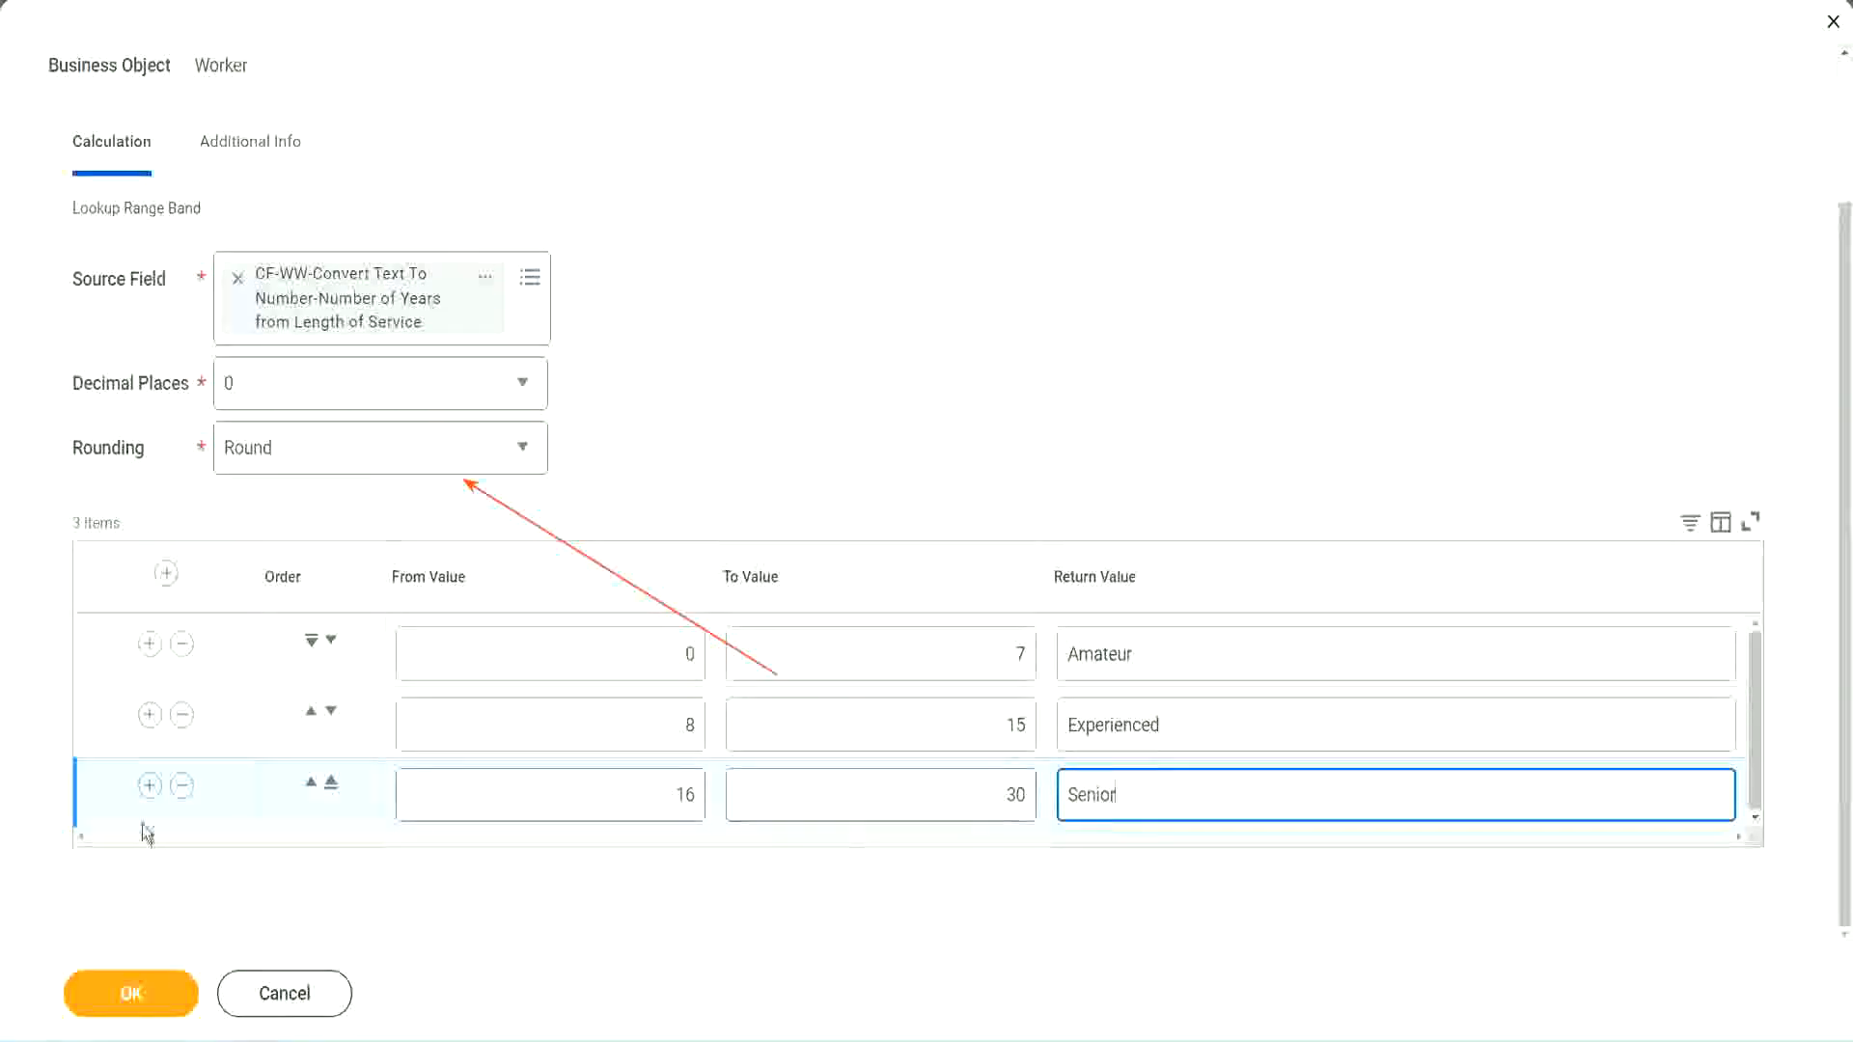
Step: Add a fourth range band row from 31 to 1000 with the return value "Legend"
{"action": "left_click", "coordinate": [147, 791]}
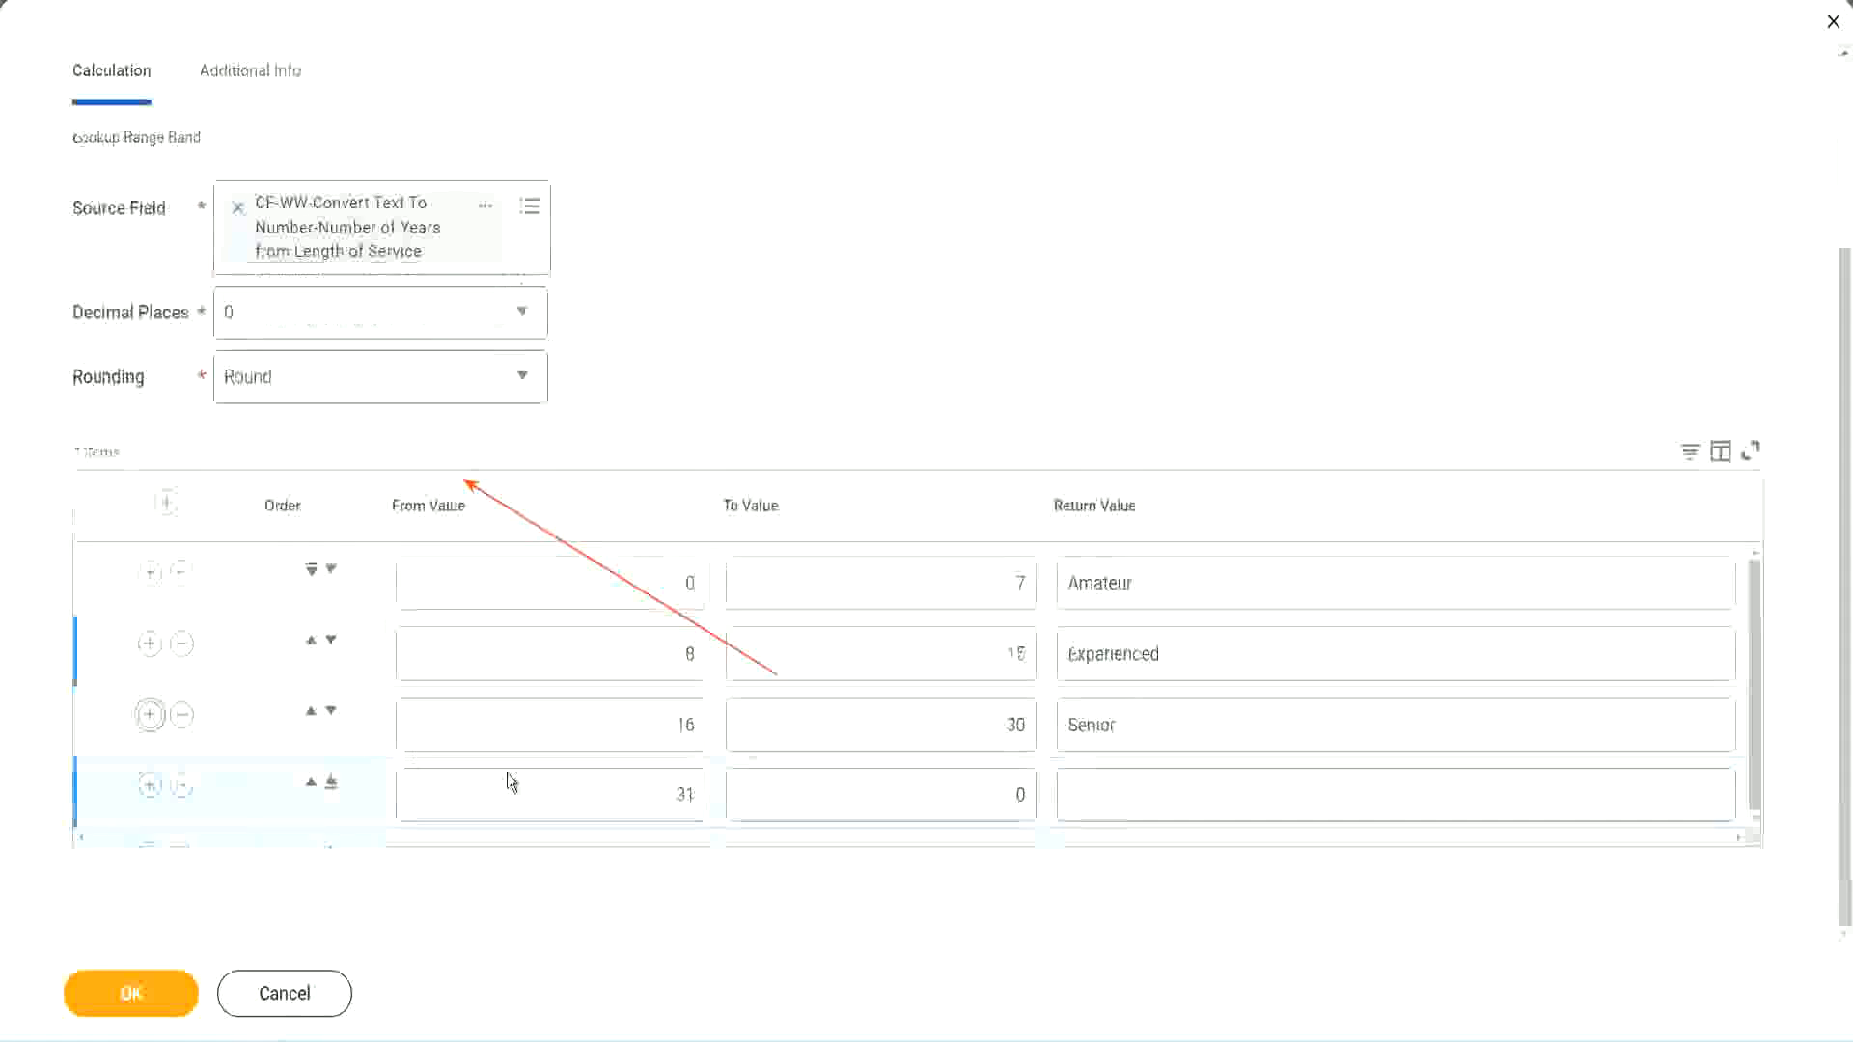
{"action": "double_click", "coordinate": [695, 793]}
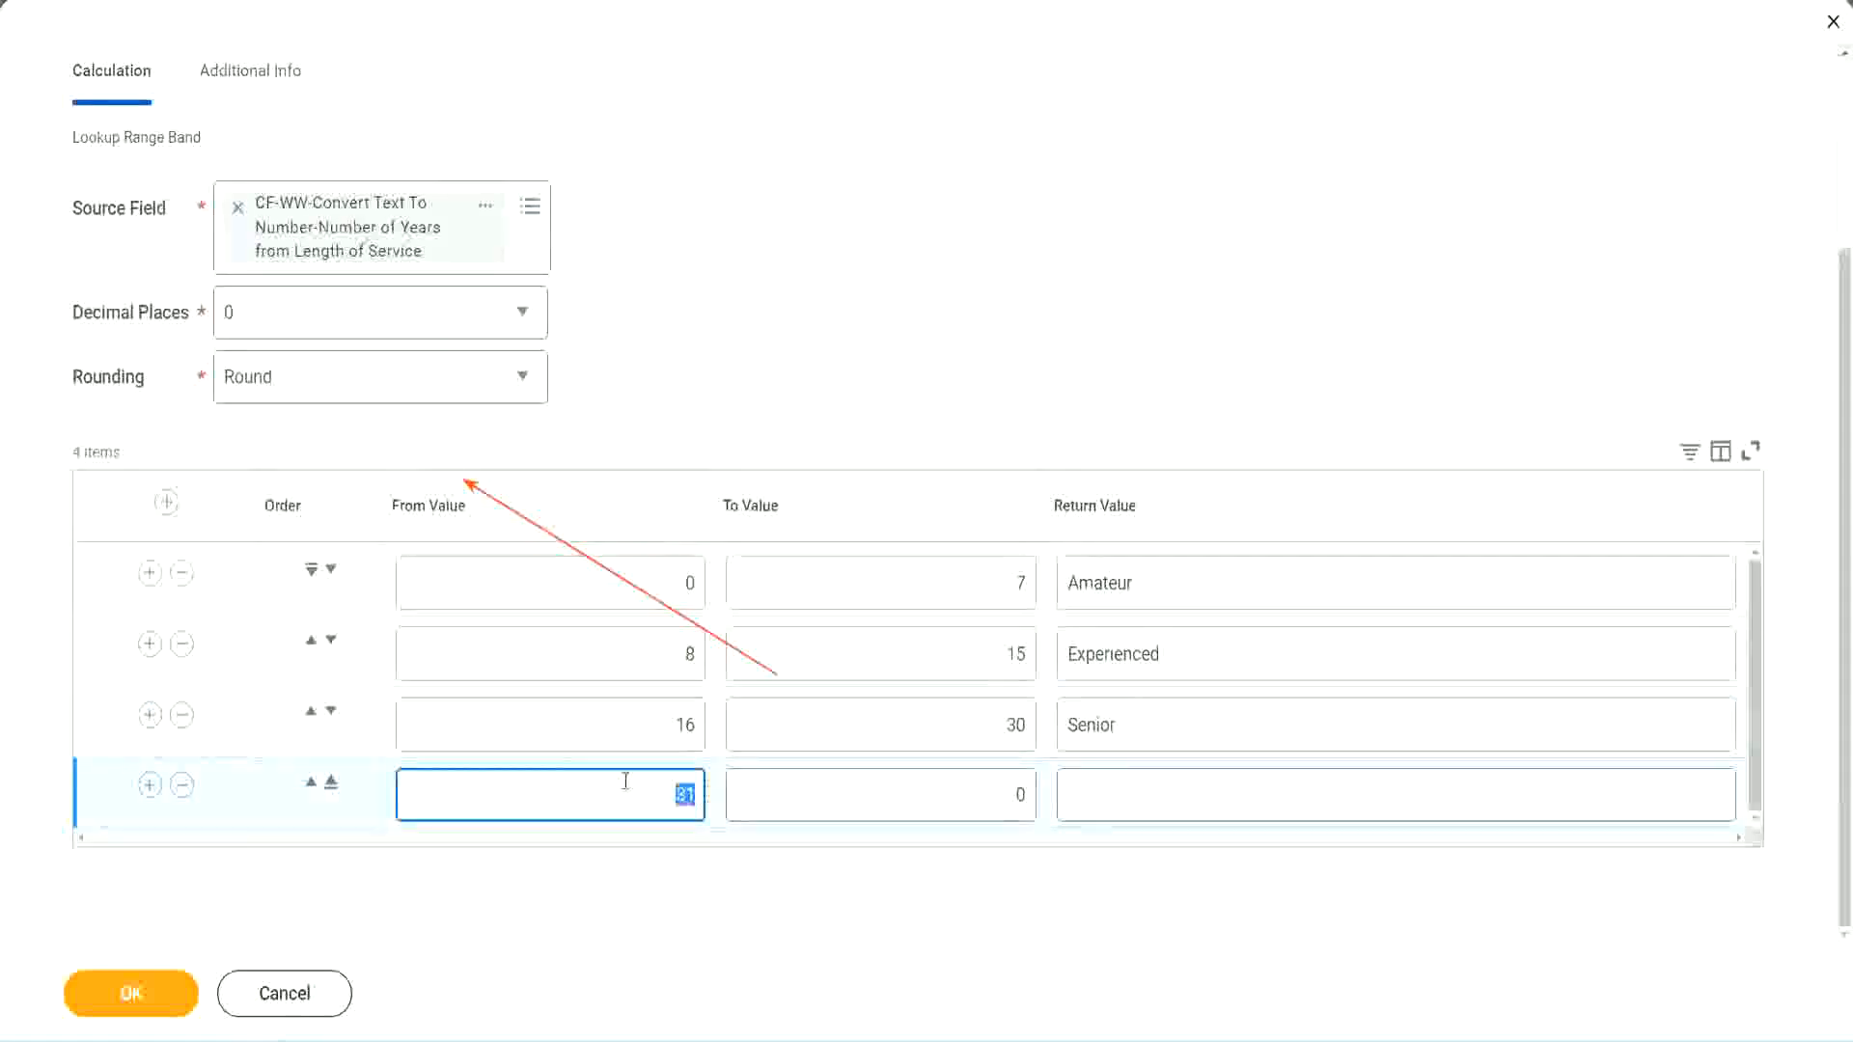
{"action": "left_click", "coordinate": [998, 795]}
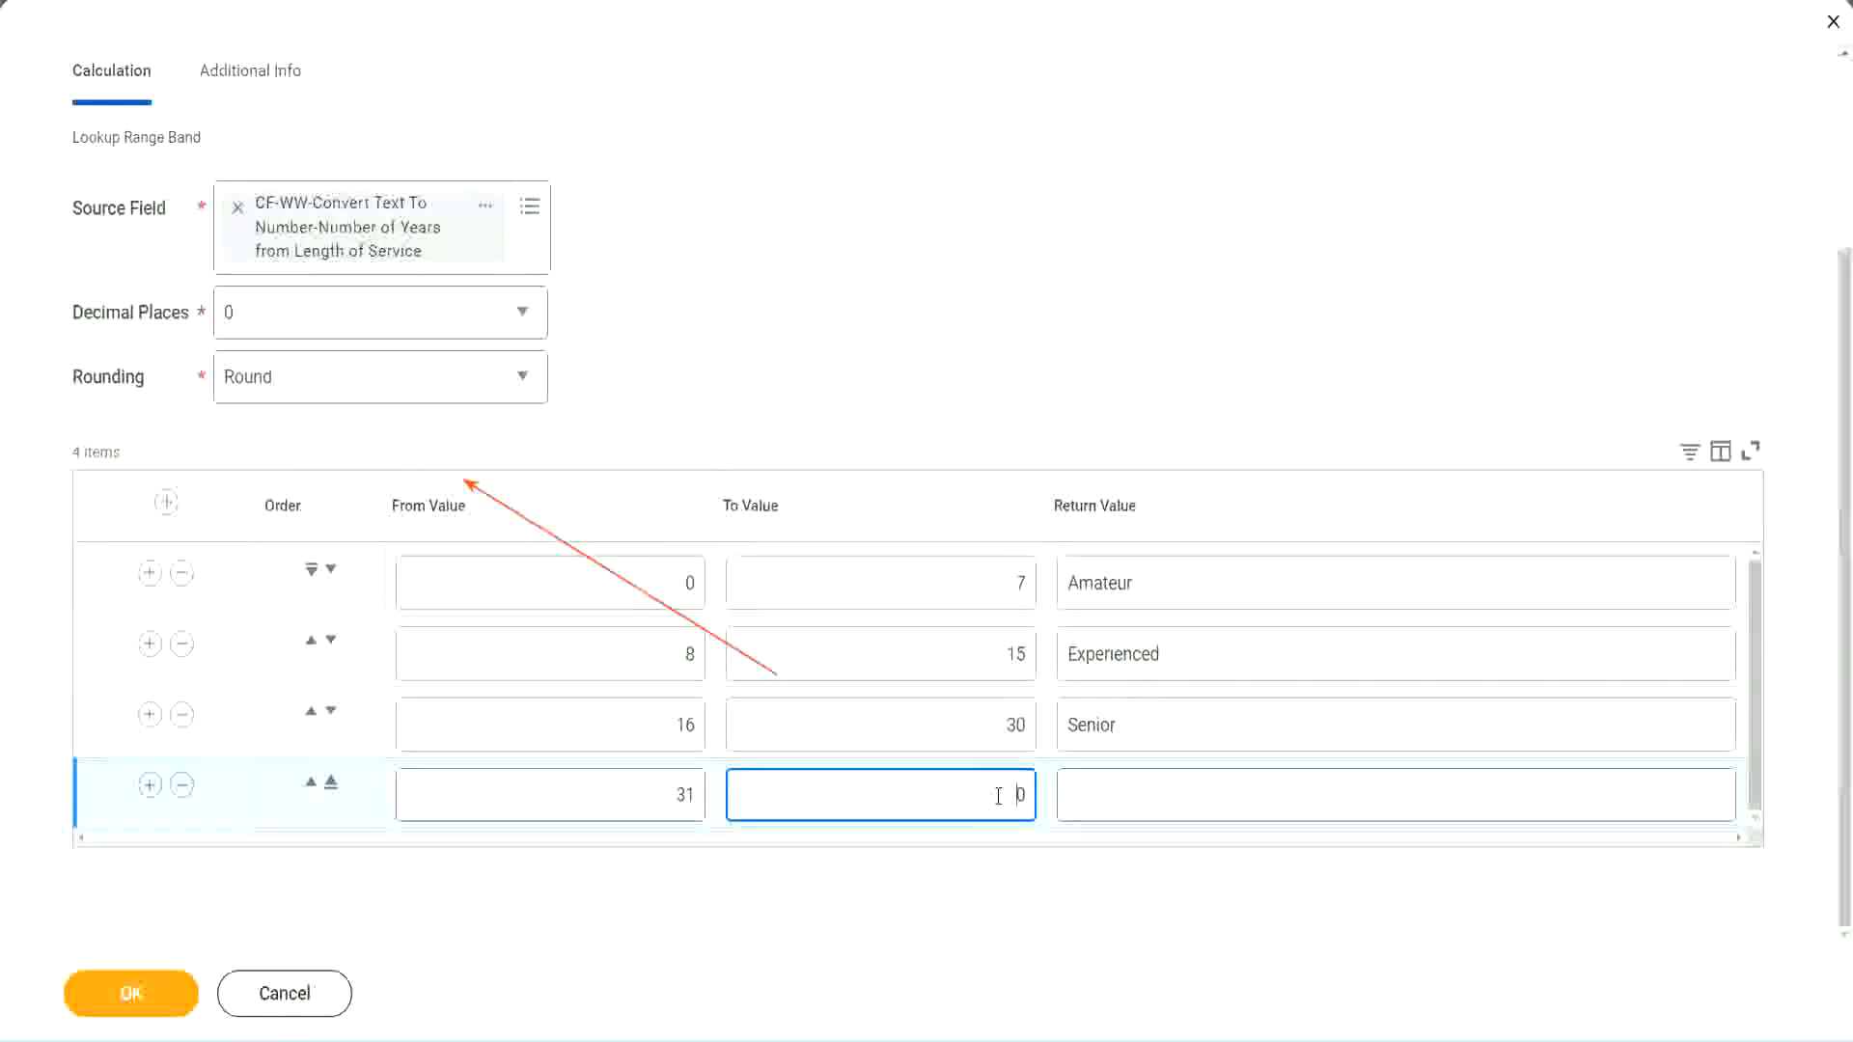
{"action": "type", "text": "1000"}
{"action": "left_click_drag", "start_coordinate": [961, 791], "coordinate": [1076, 790]}
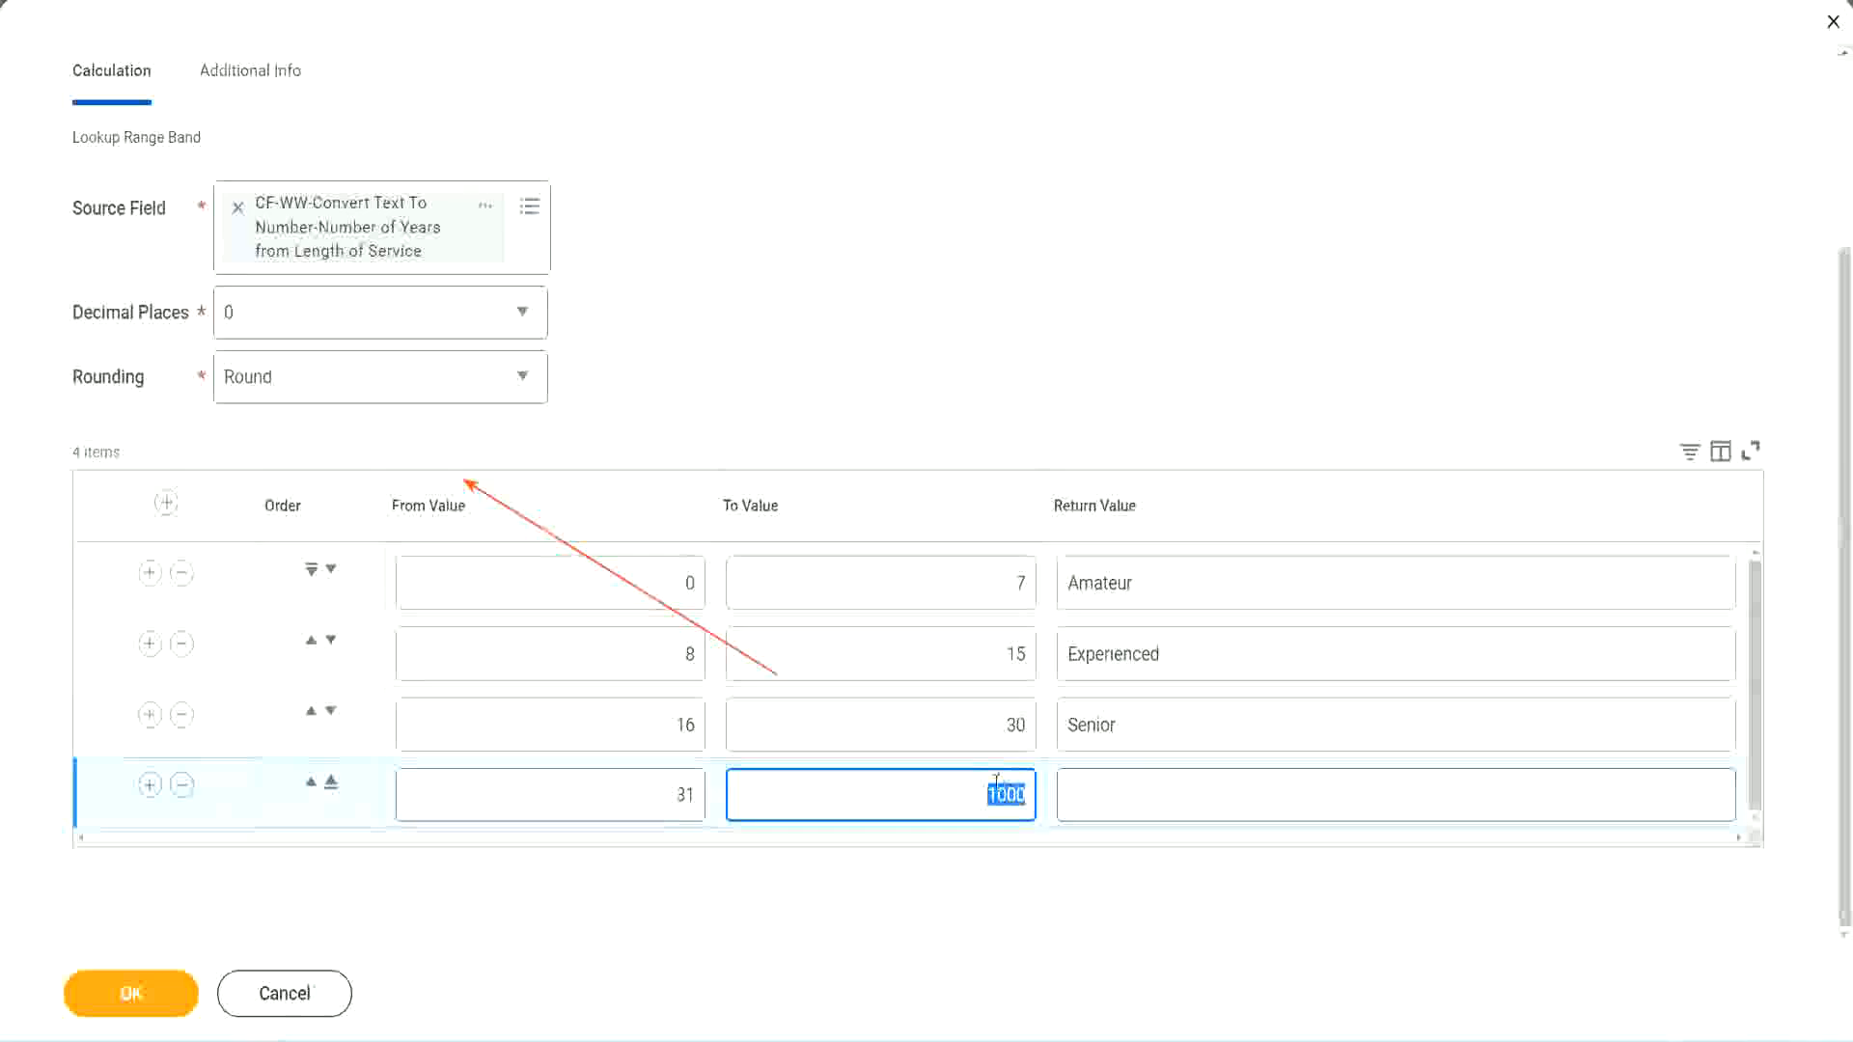
{"action": "left_click_drag", "start_coordinate": [973, 790], "coordinate": [1038, 791]}
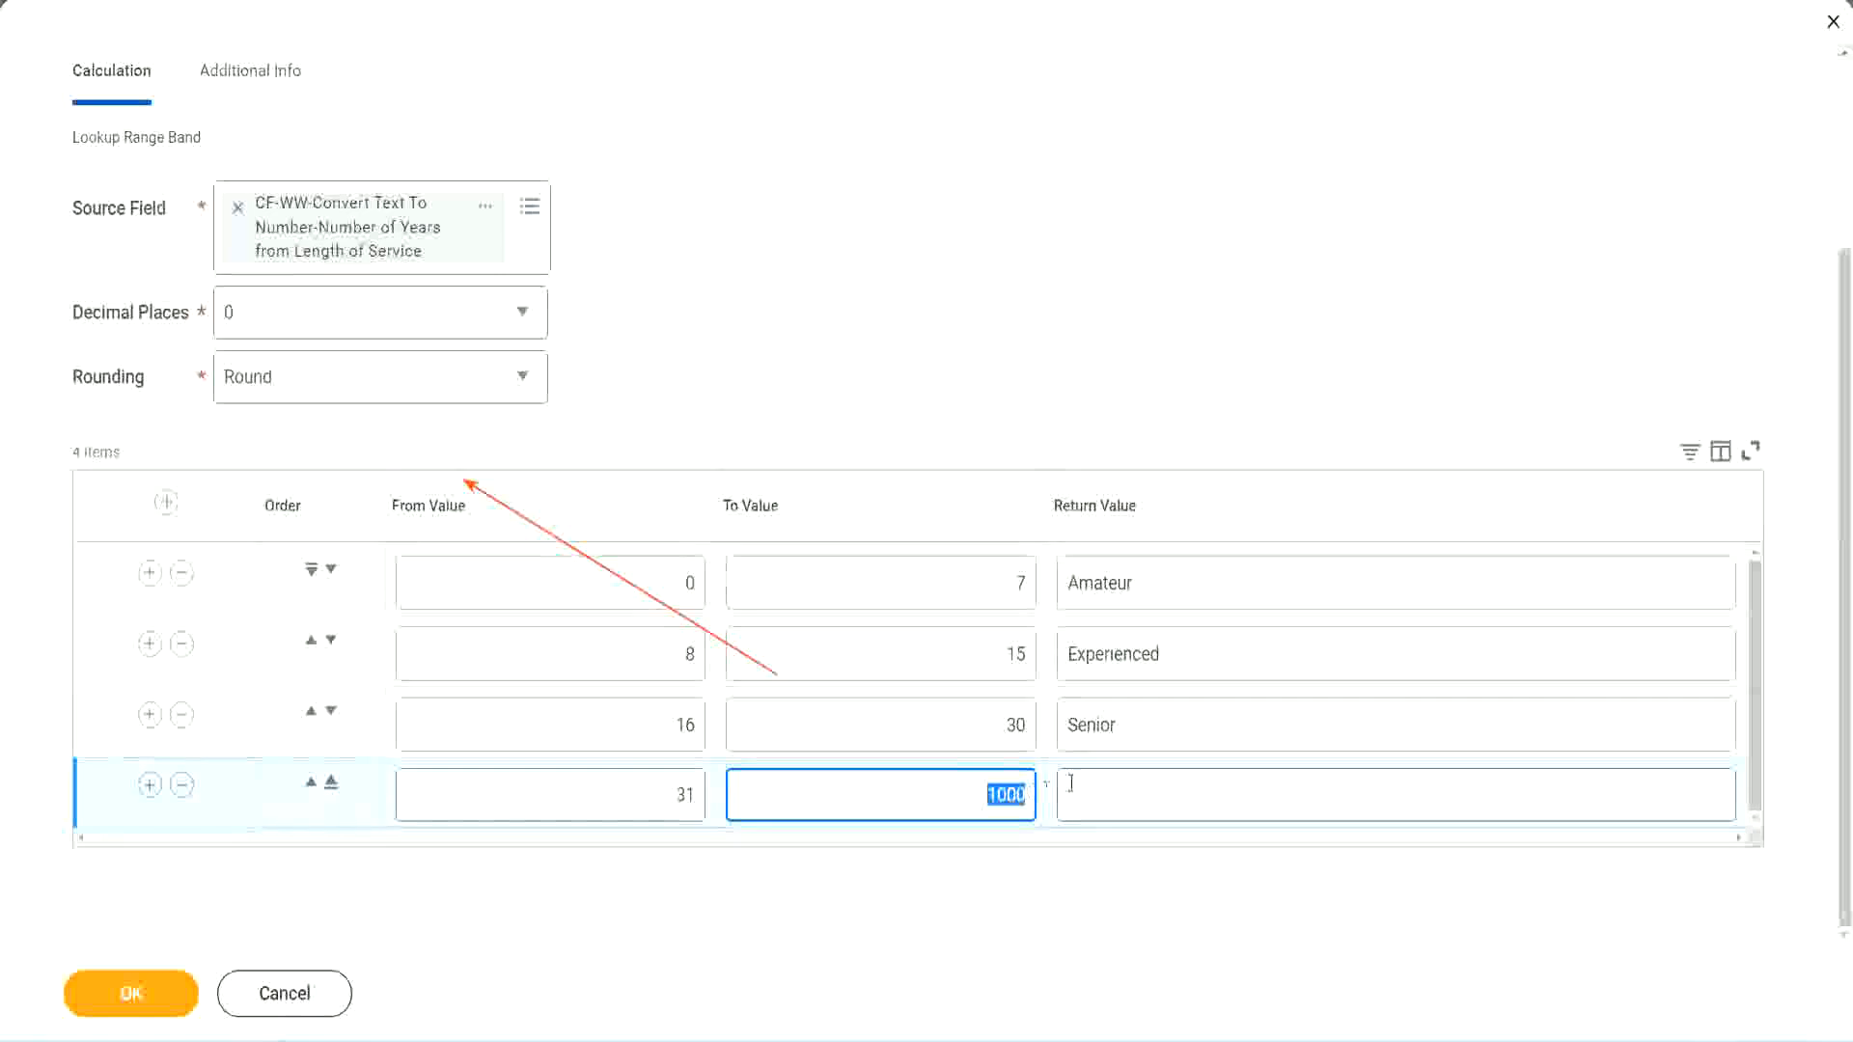
{"action": "left_click", "coordinate": [1156, 795]}
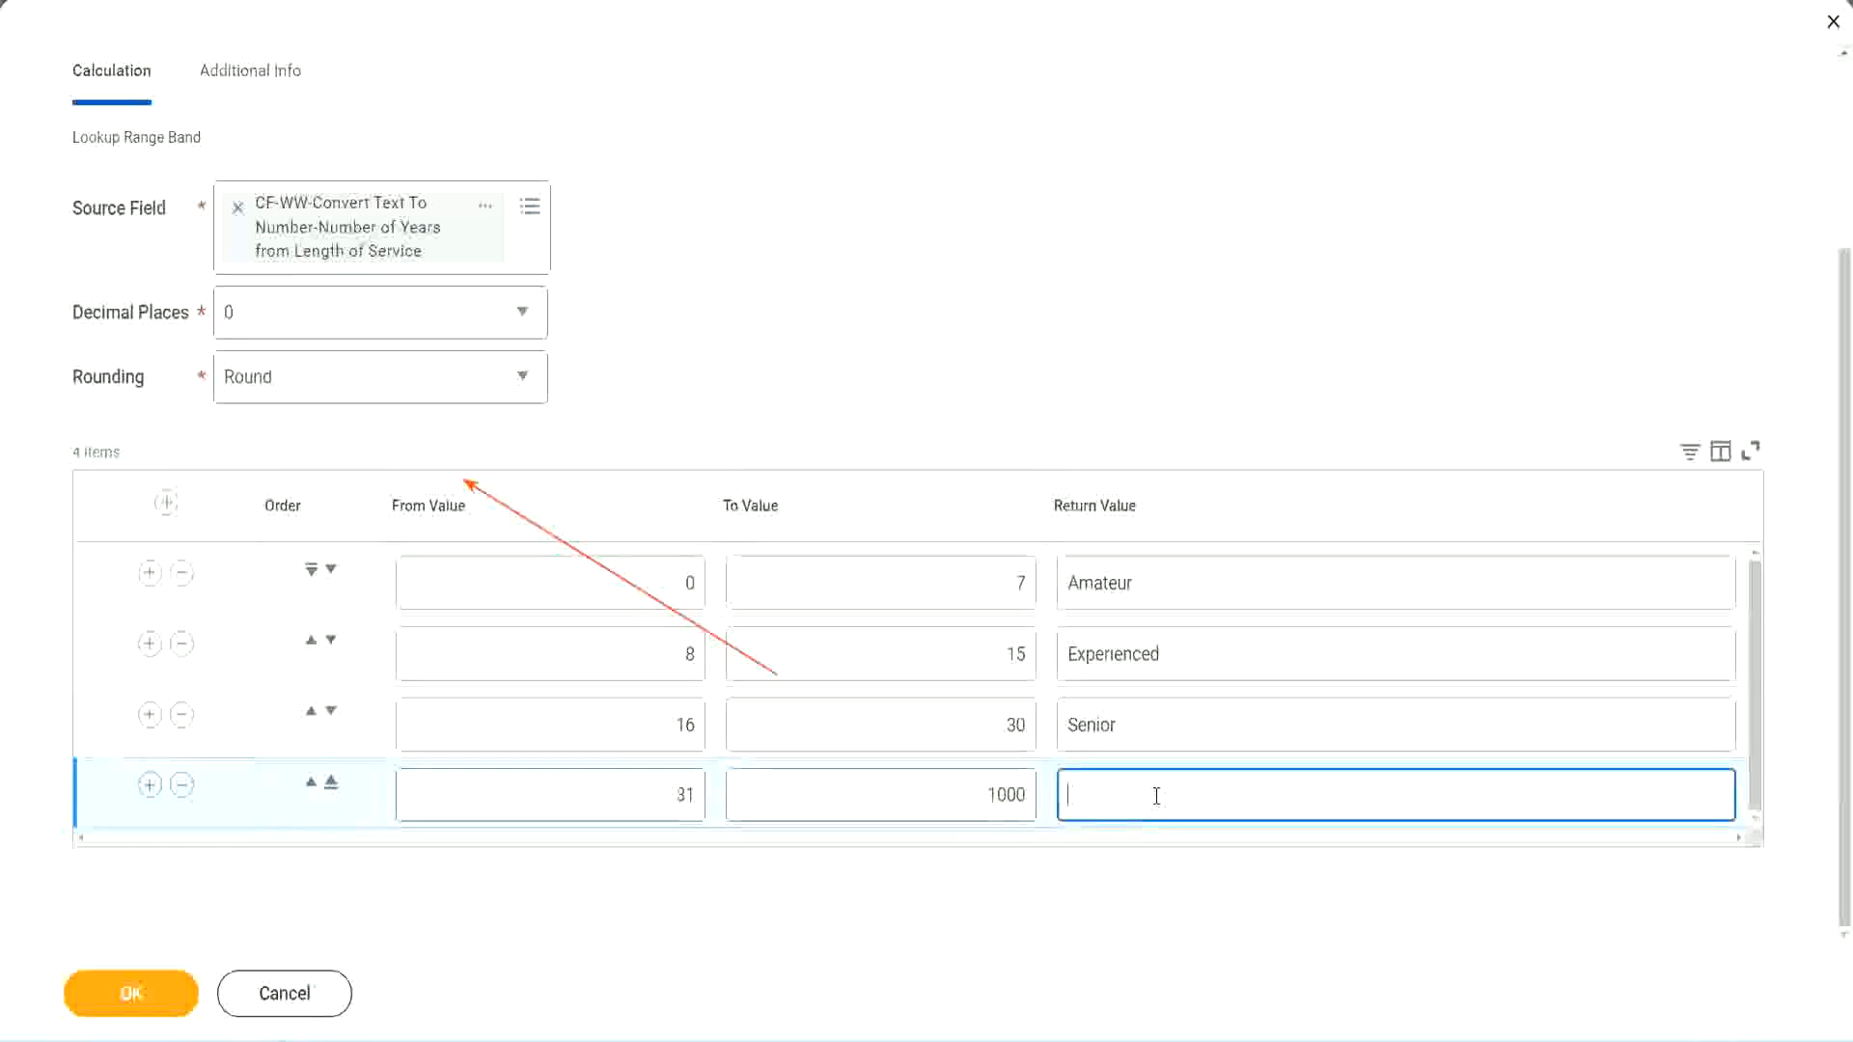
{"action": "type", "text": "Legend"}
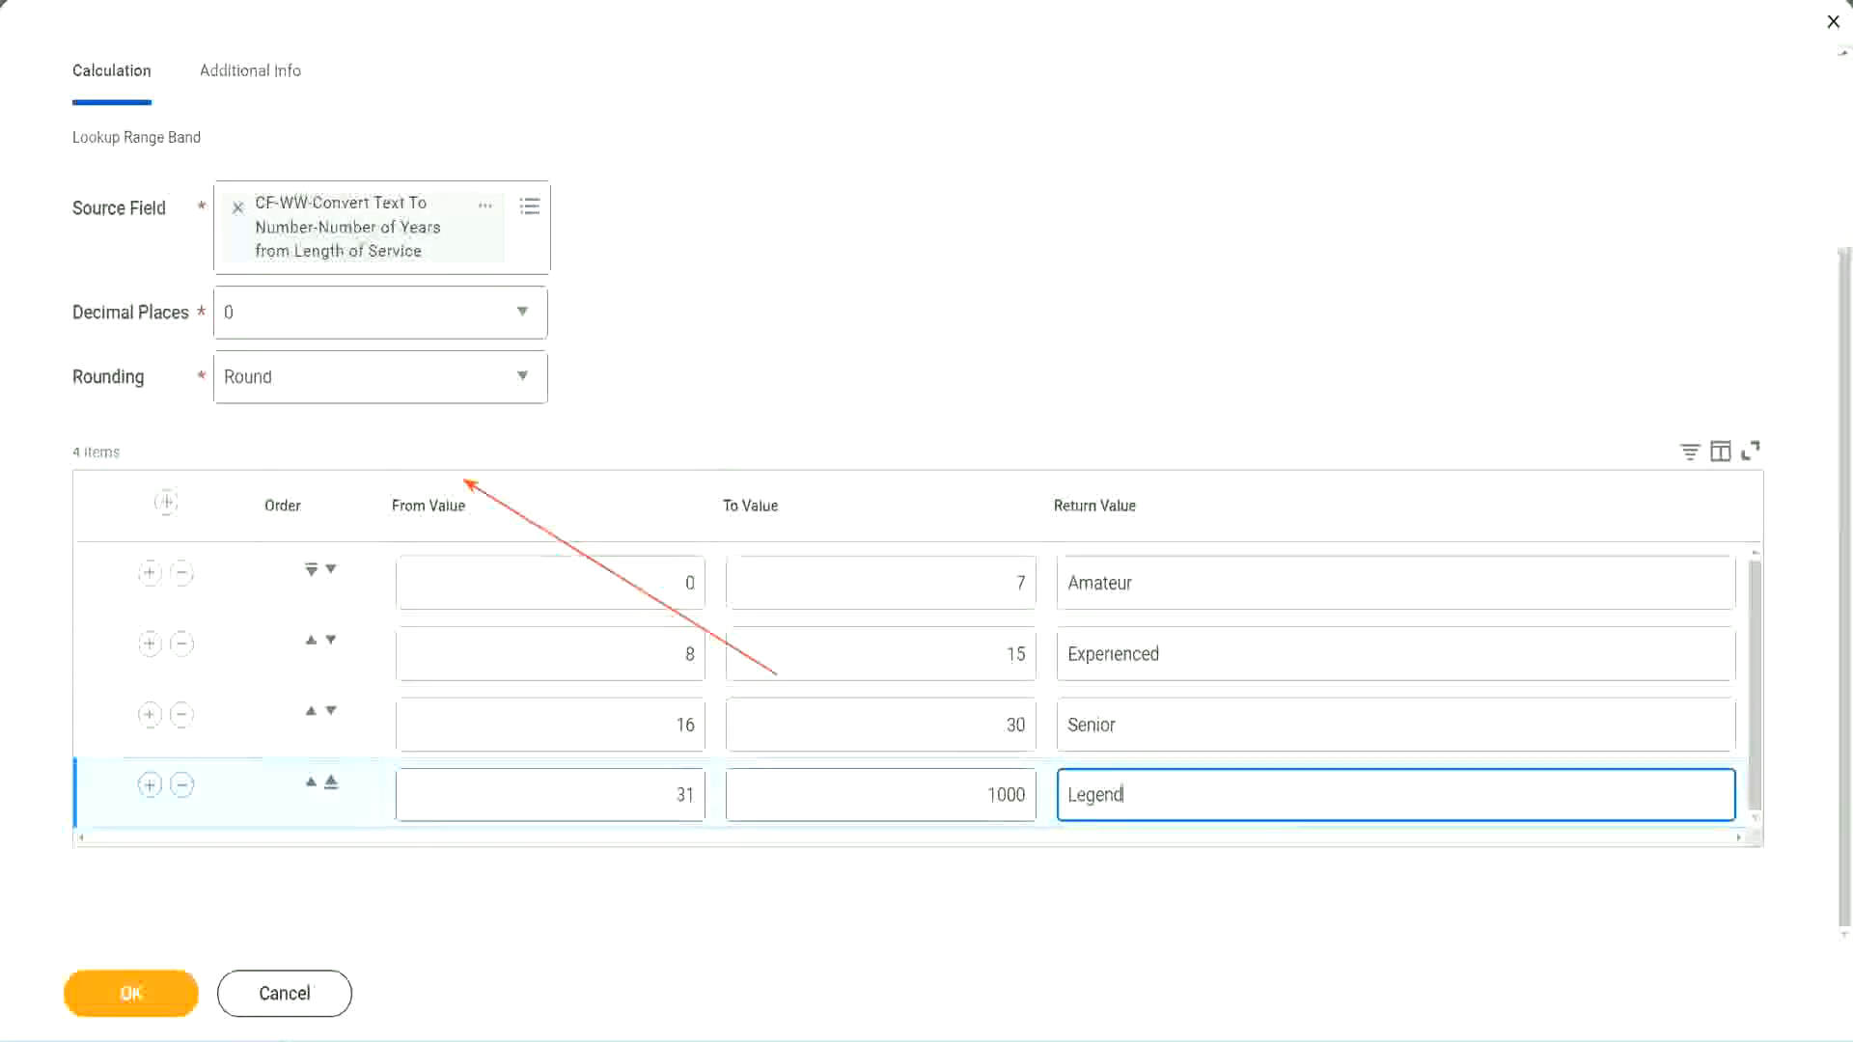
Step: Review the From, To and Return Values across the four range band rows
{"action": "left_click", "coordinate": [862, 320]}
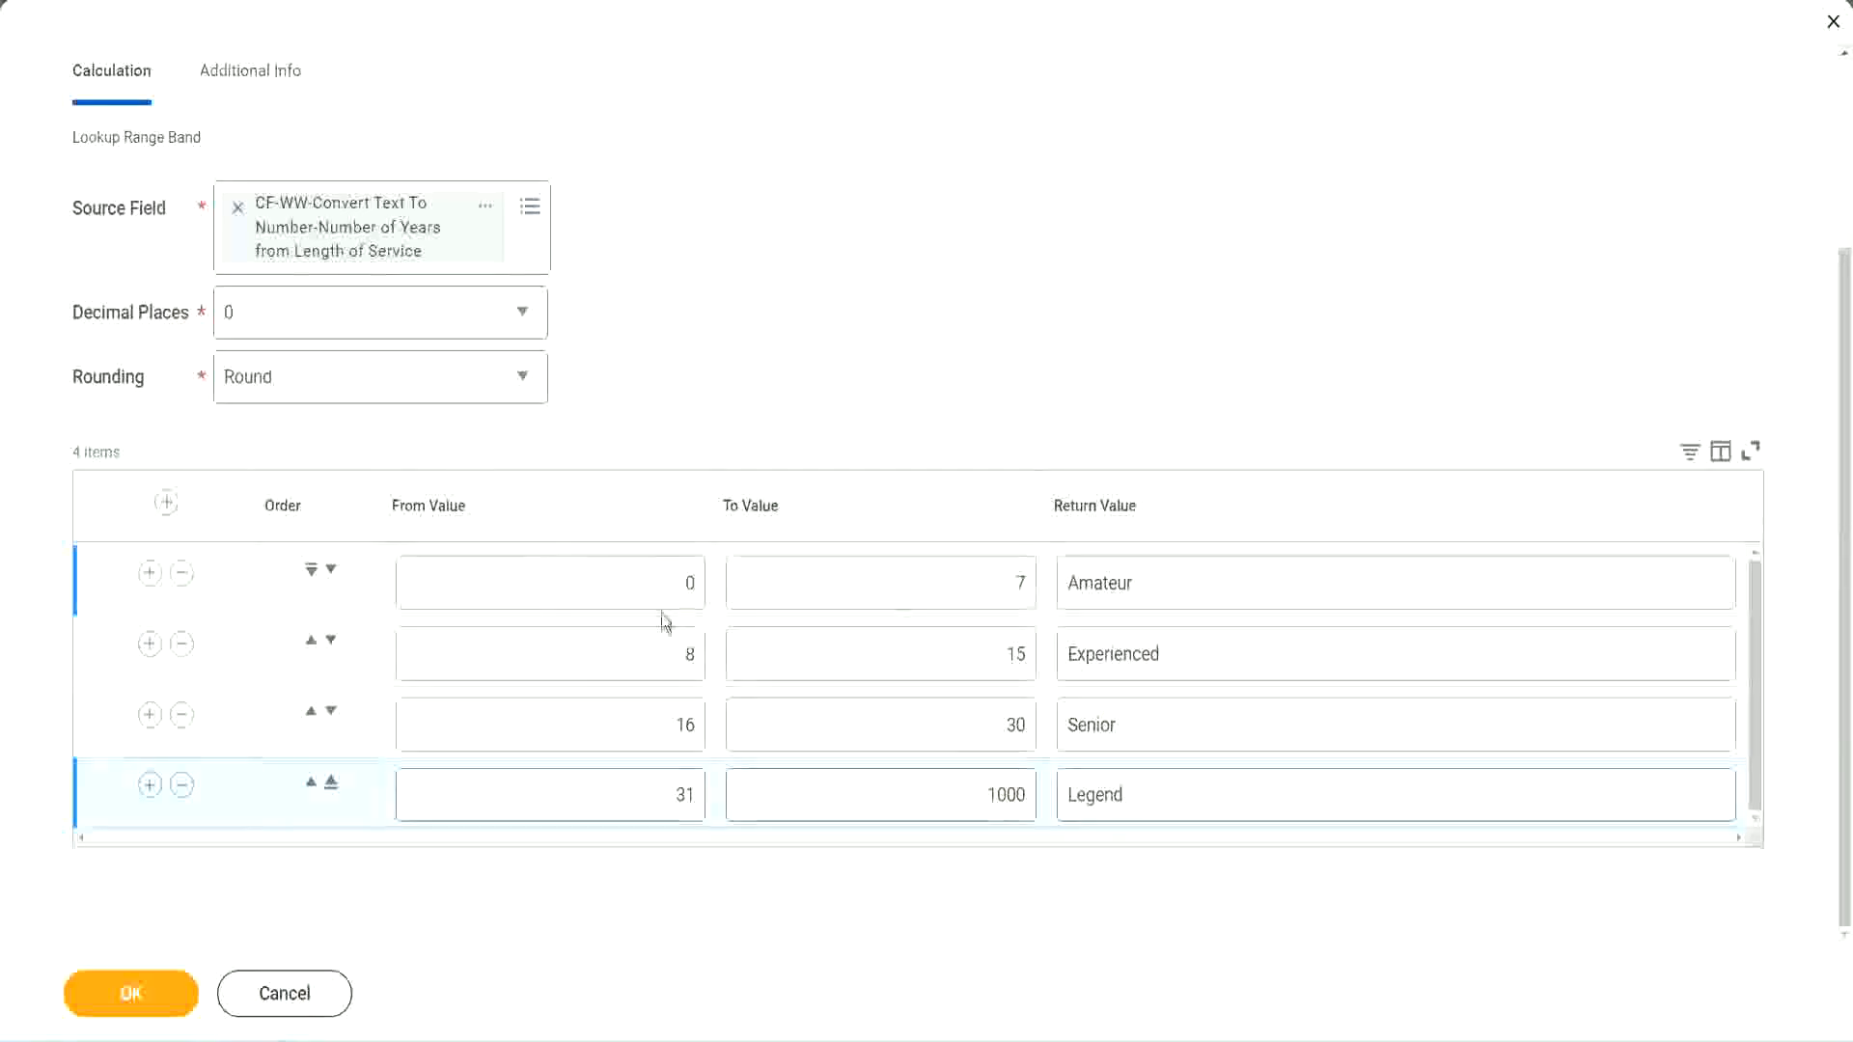
{"action": "double_click", "coordinate": [1203, 578]}
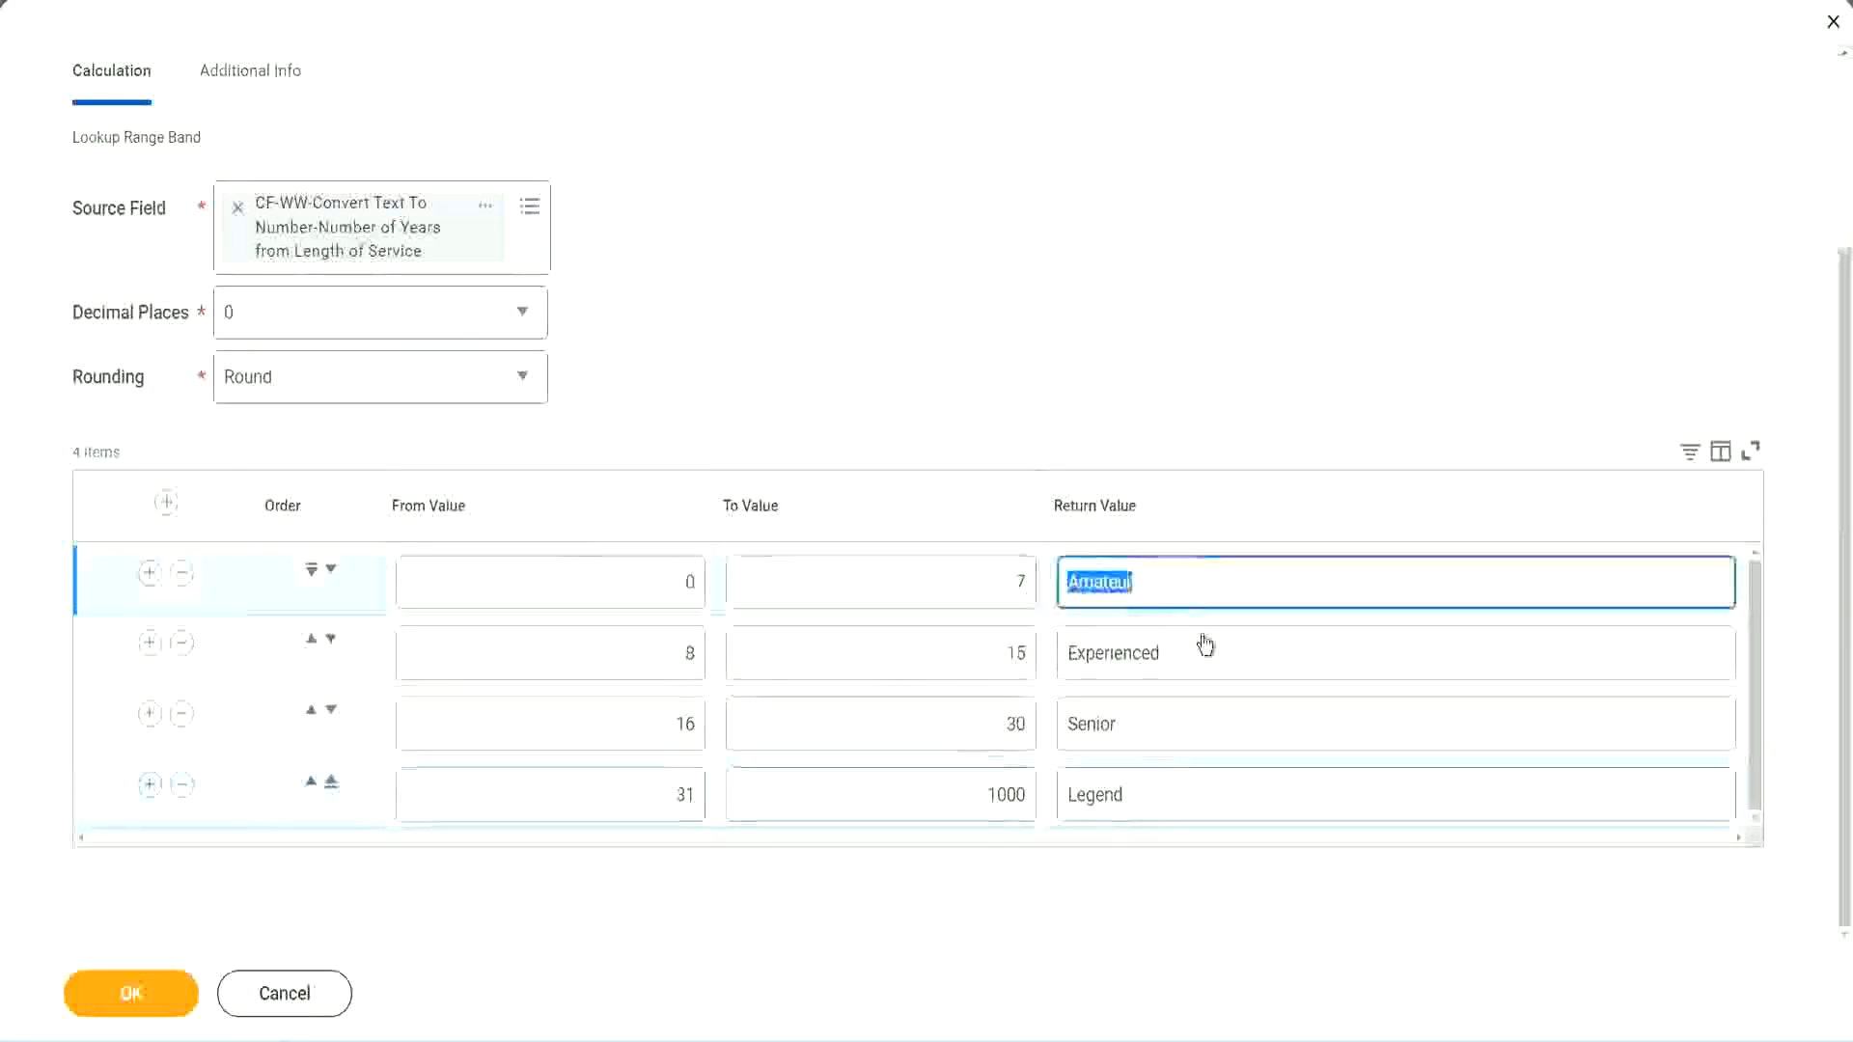
{"action": "double_click", "coordinate": [1187, 676]}
{"action": "double_click", "coordinate": [1170, 742]}
{"action": "double_click", "coordinate": [1168, 794]}
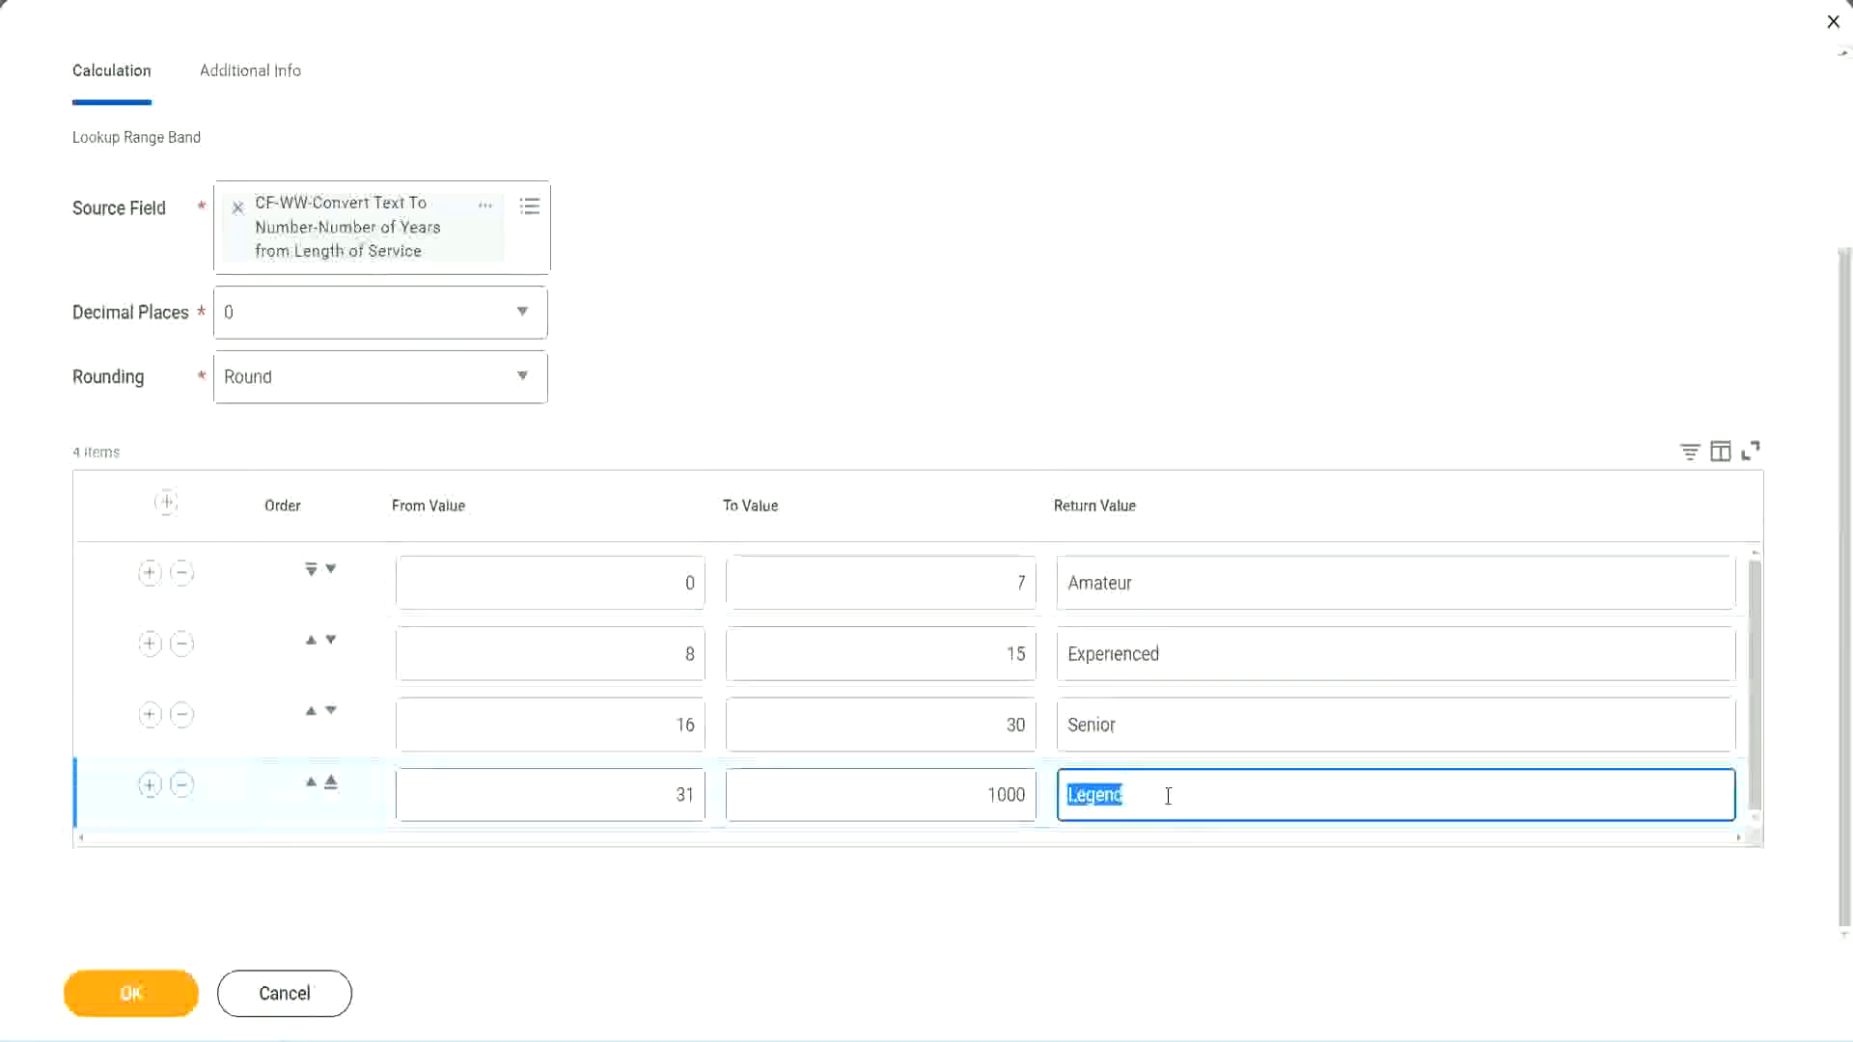
{"action": "double_click", "coordinate": [591, 589]}
{"action": "left_click", "coordinate": [948, 566]}
{"action": "left_click", "coordinate": [1204, 590]}
{"action": "left_click", "coordinate": [1202, 661]}
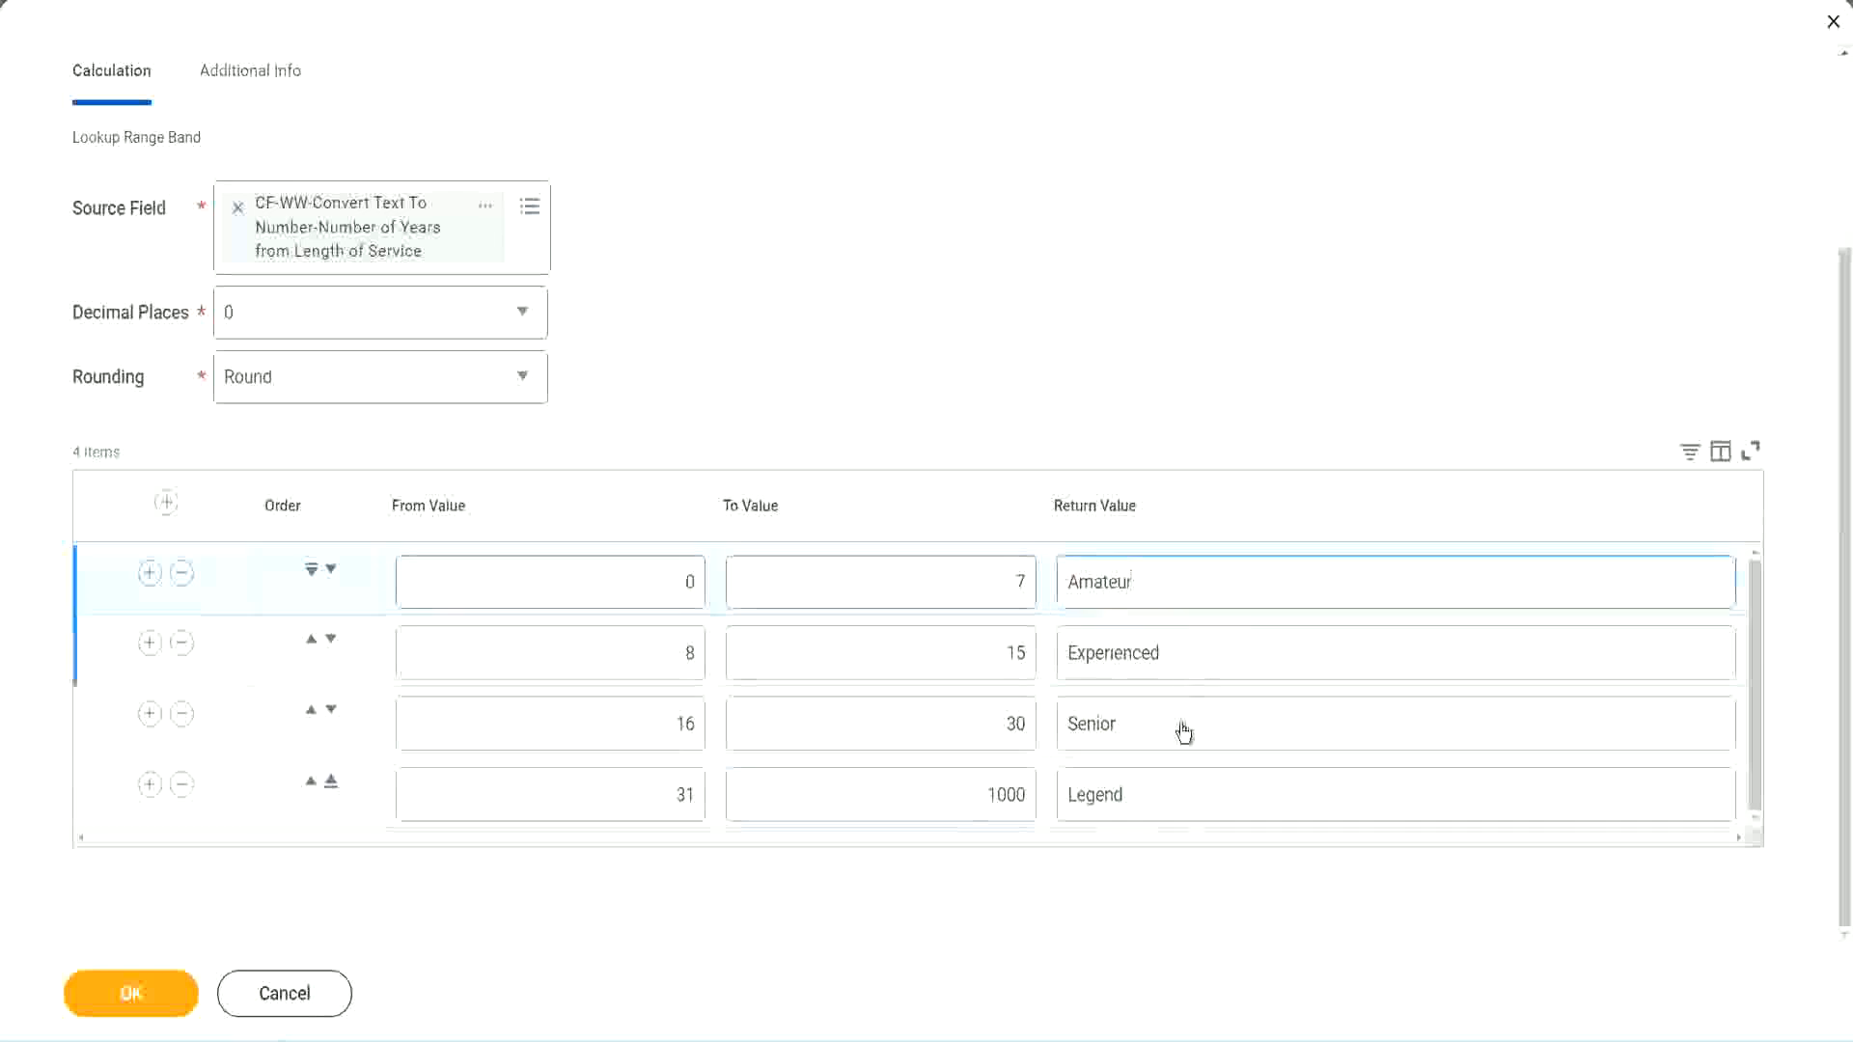
{"action": "left_click", "coordinate": [1183, 732]}
{"action": "left_click", "coordinate": [1166, 787]}
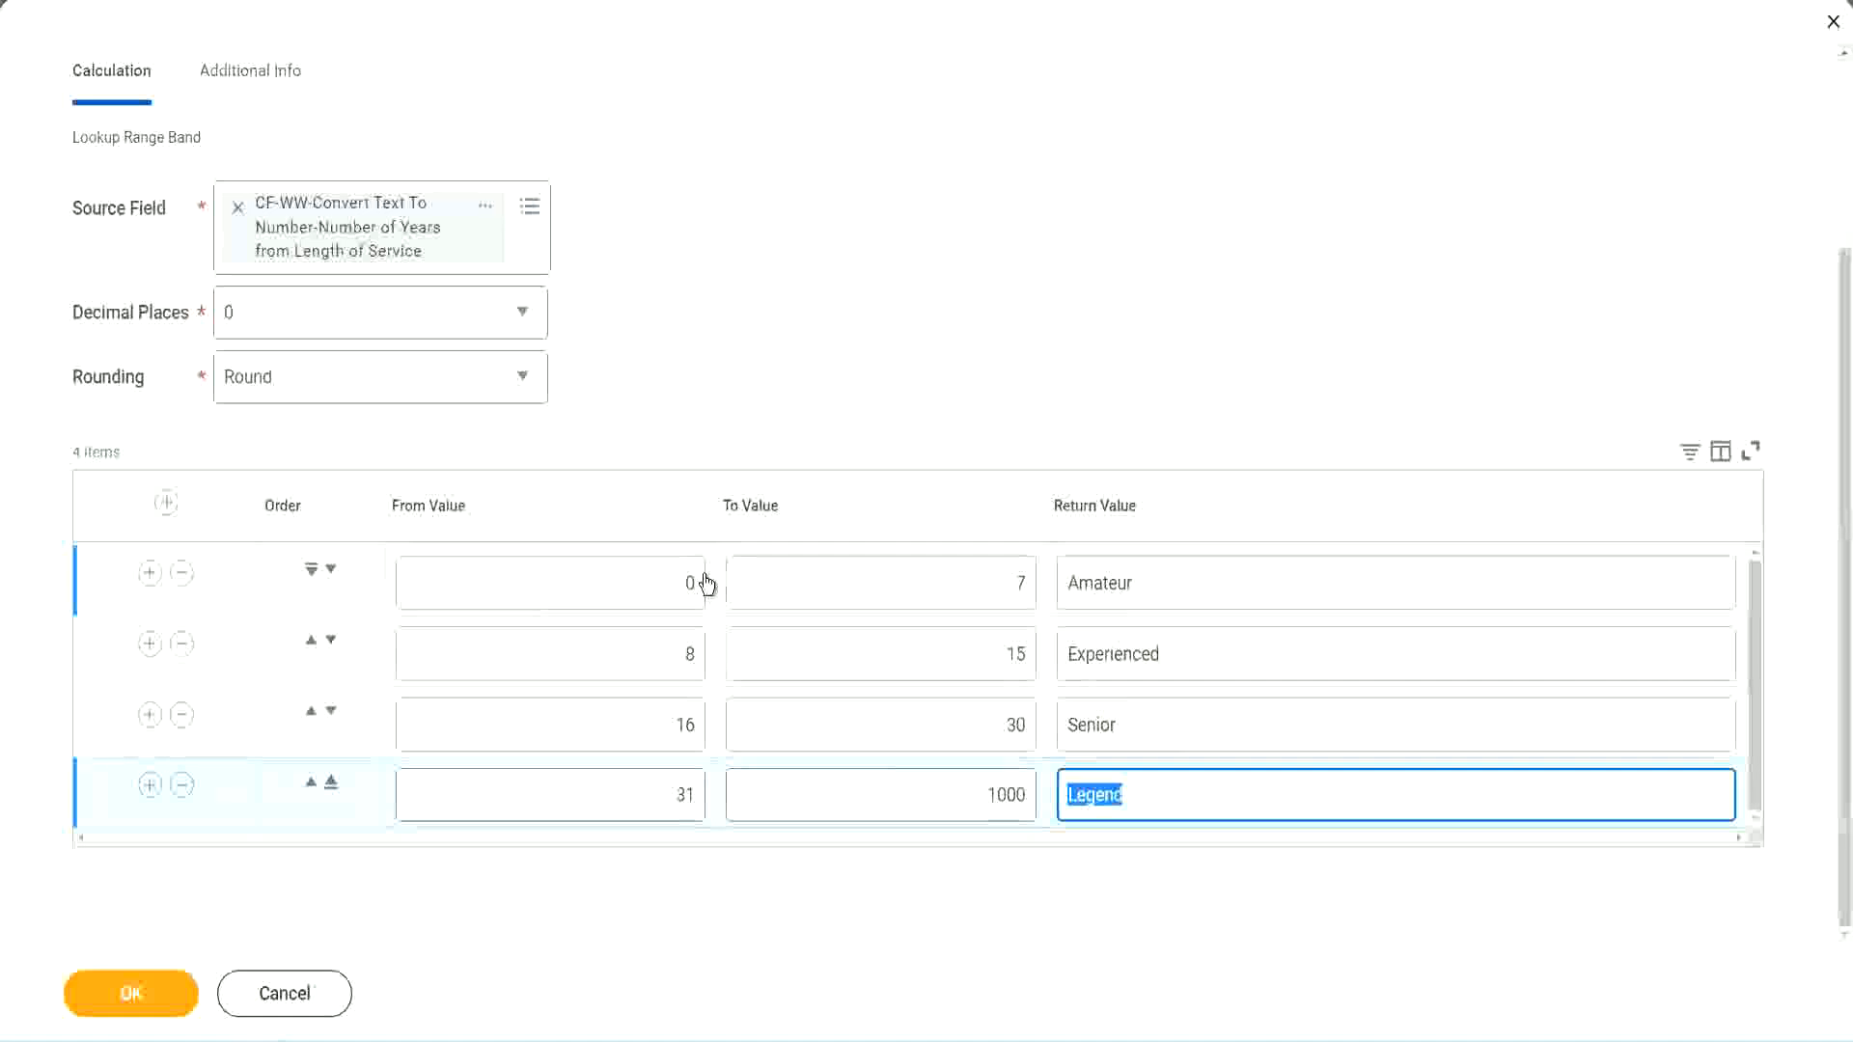
{"action": "left_click", "coordinate": [897, 476]}
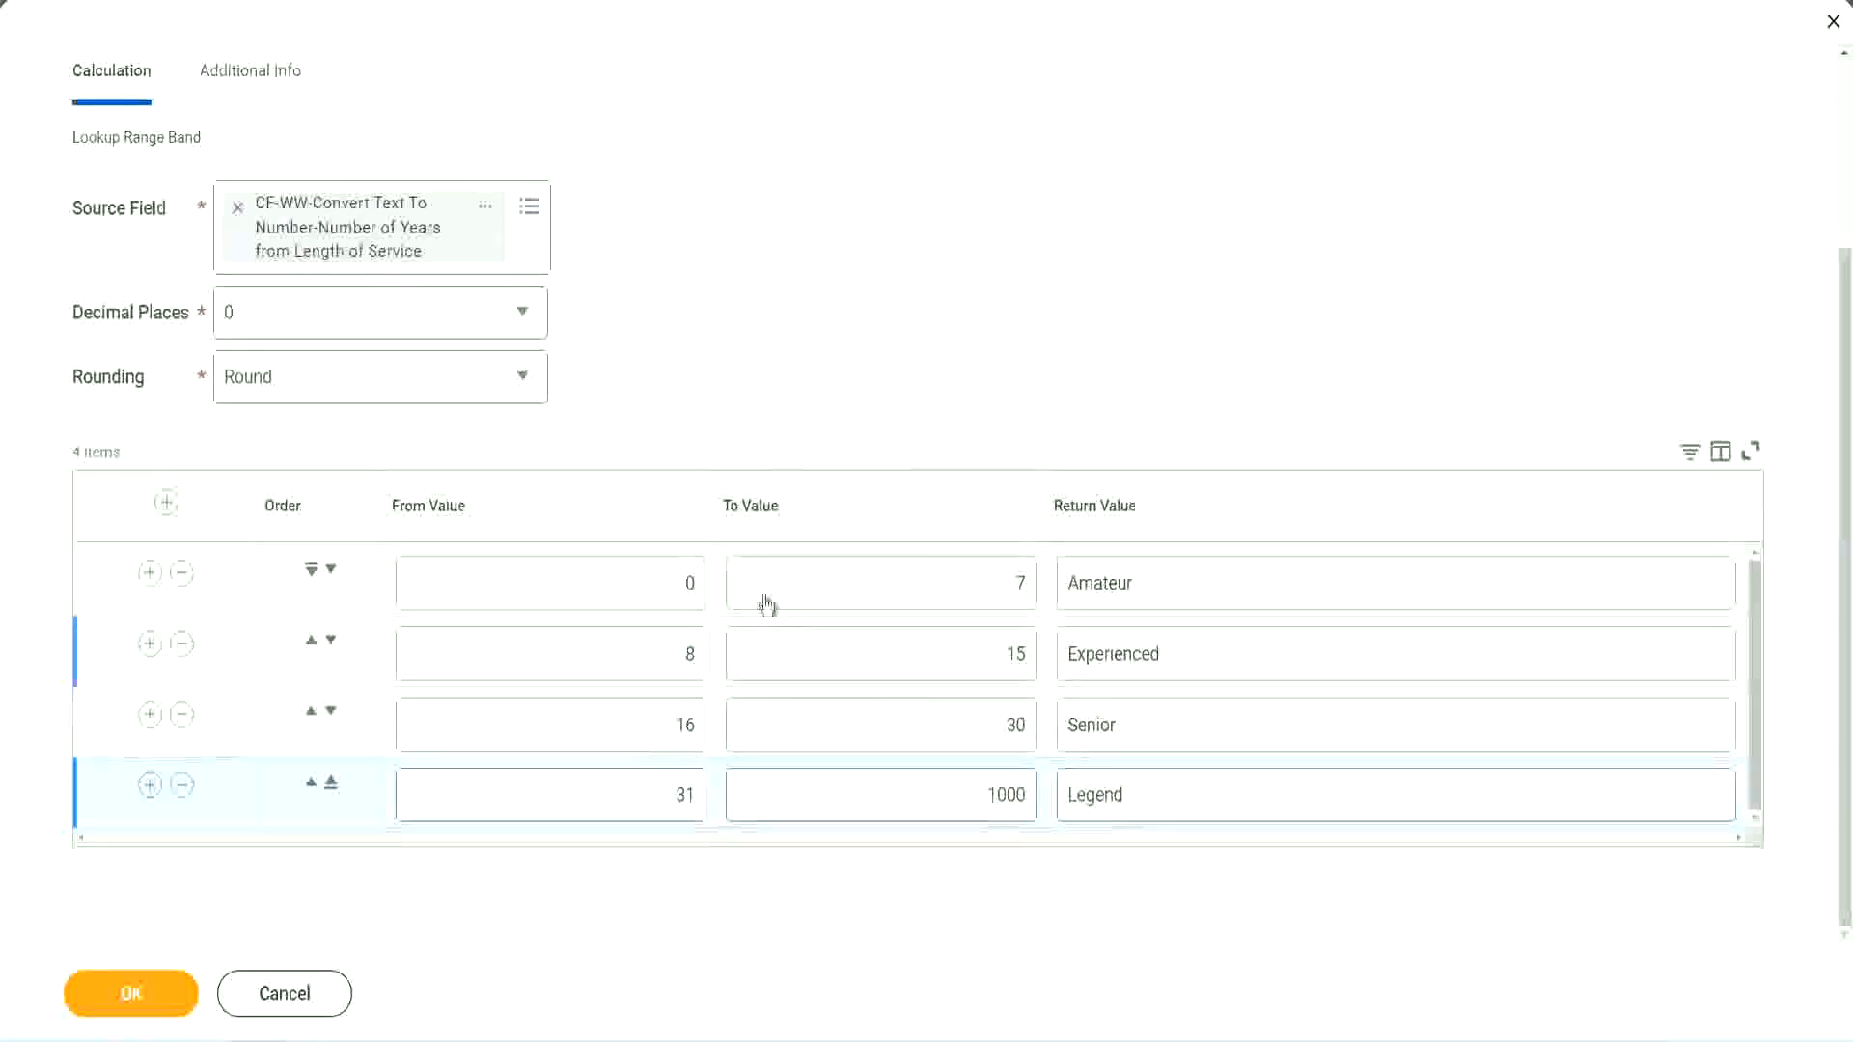
Step: Save the lookup range band calculated field and copy its name from the save confirmation
{"action": "left_click", "coordinate": [129, 991]}
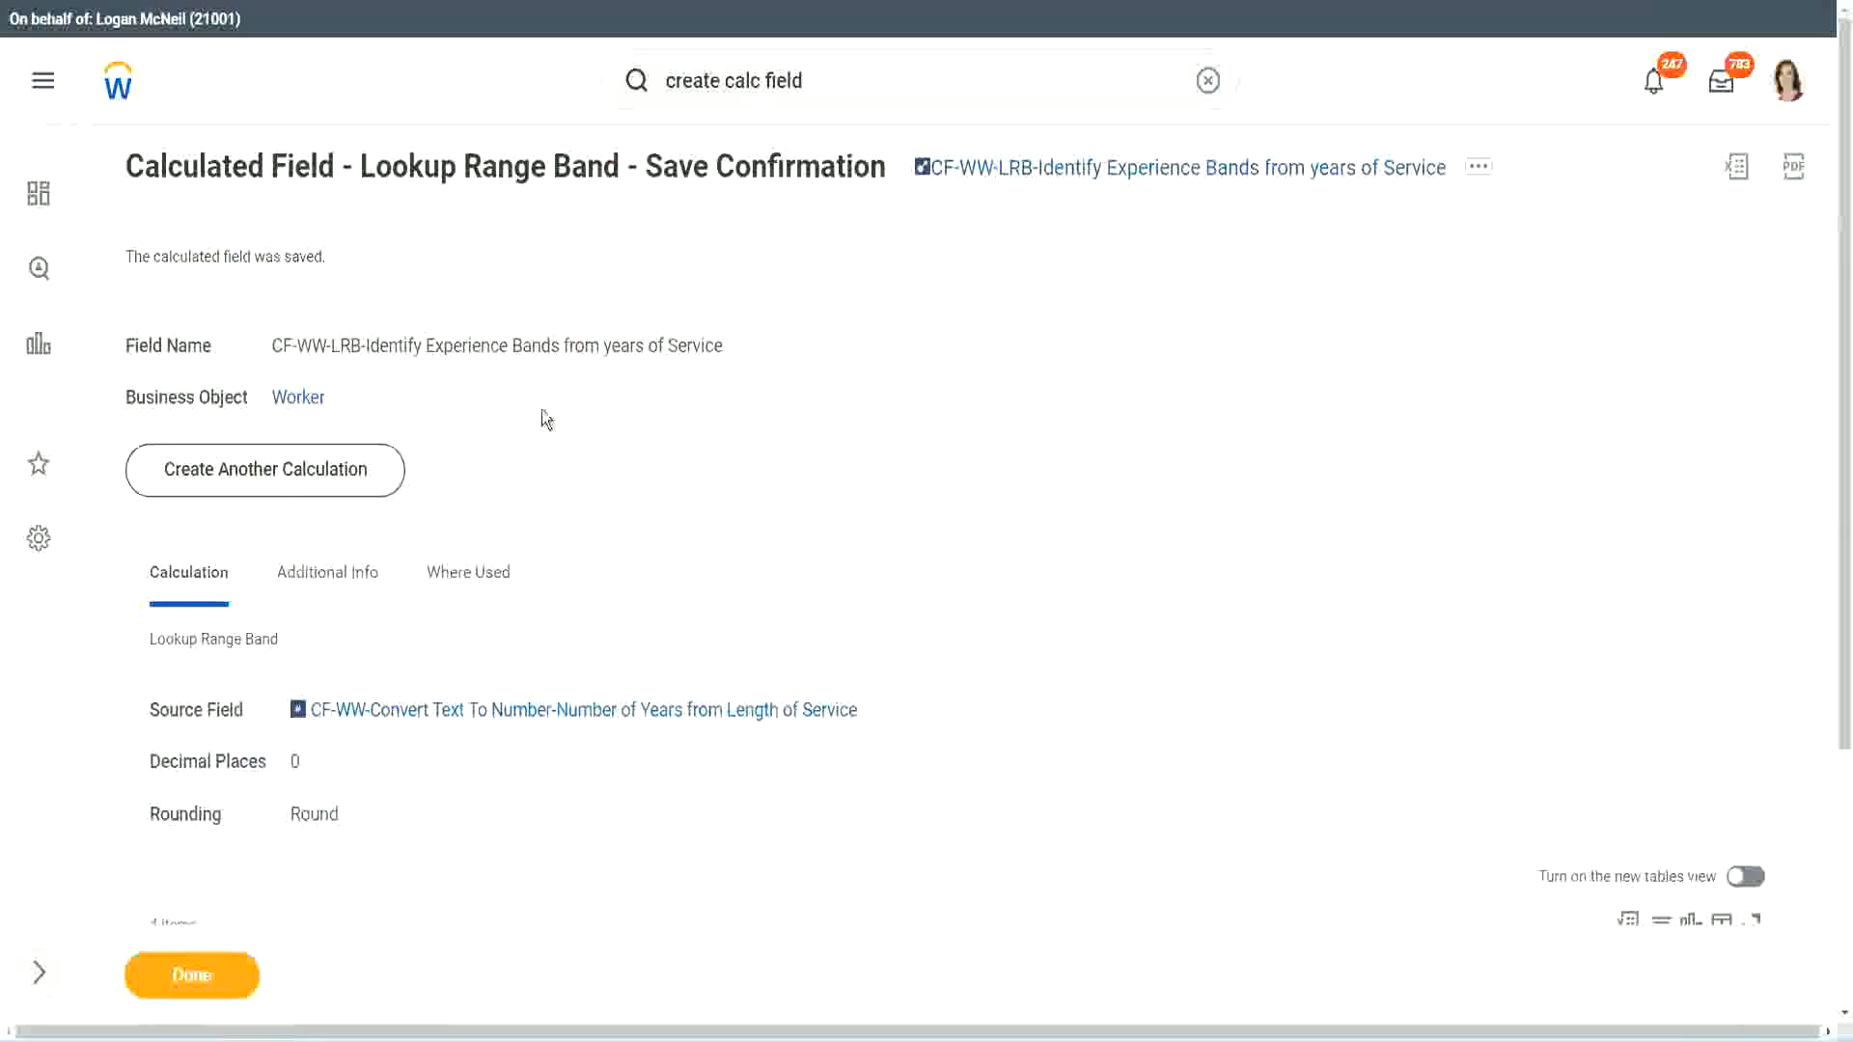
{"action": "right_click", "coordinate": [1078, 174]}
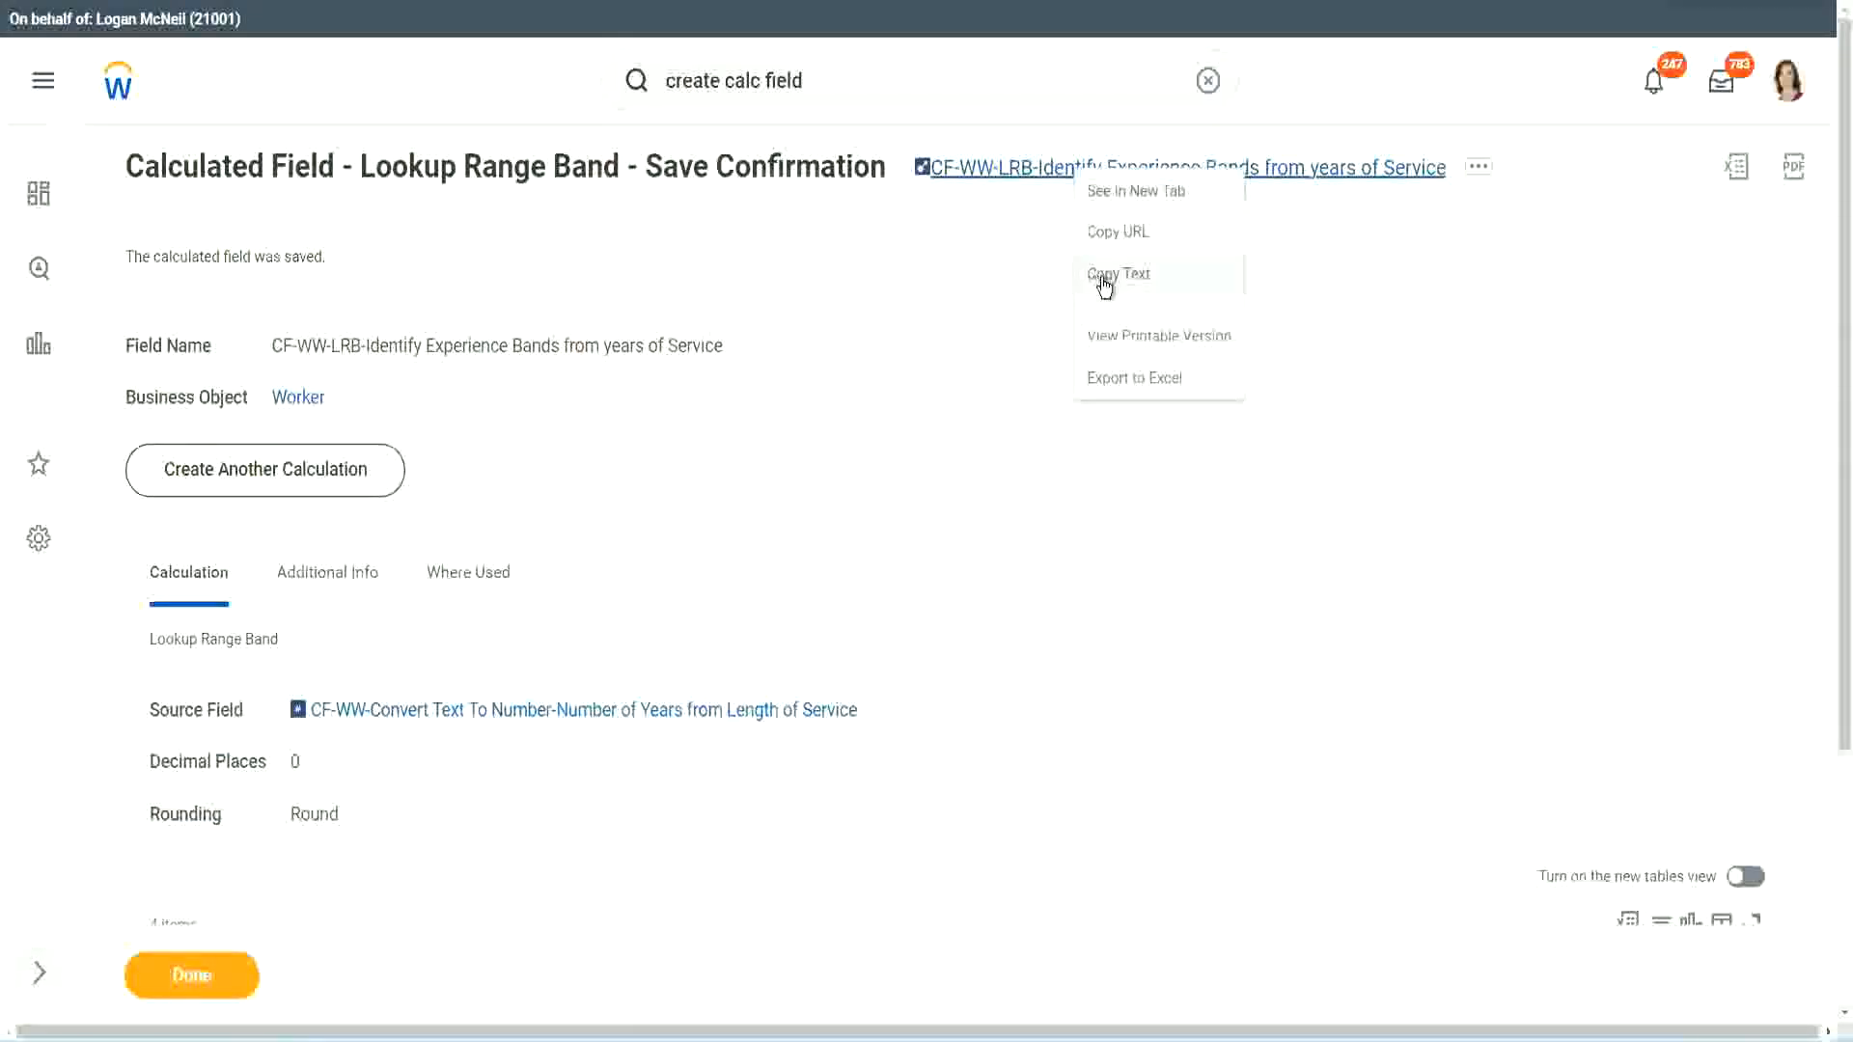
{"action": "left_click", "coordinate": [1094, 285]}
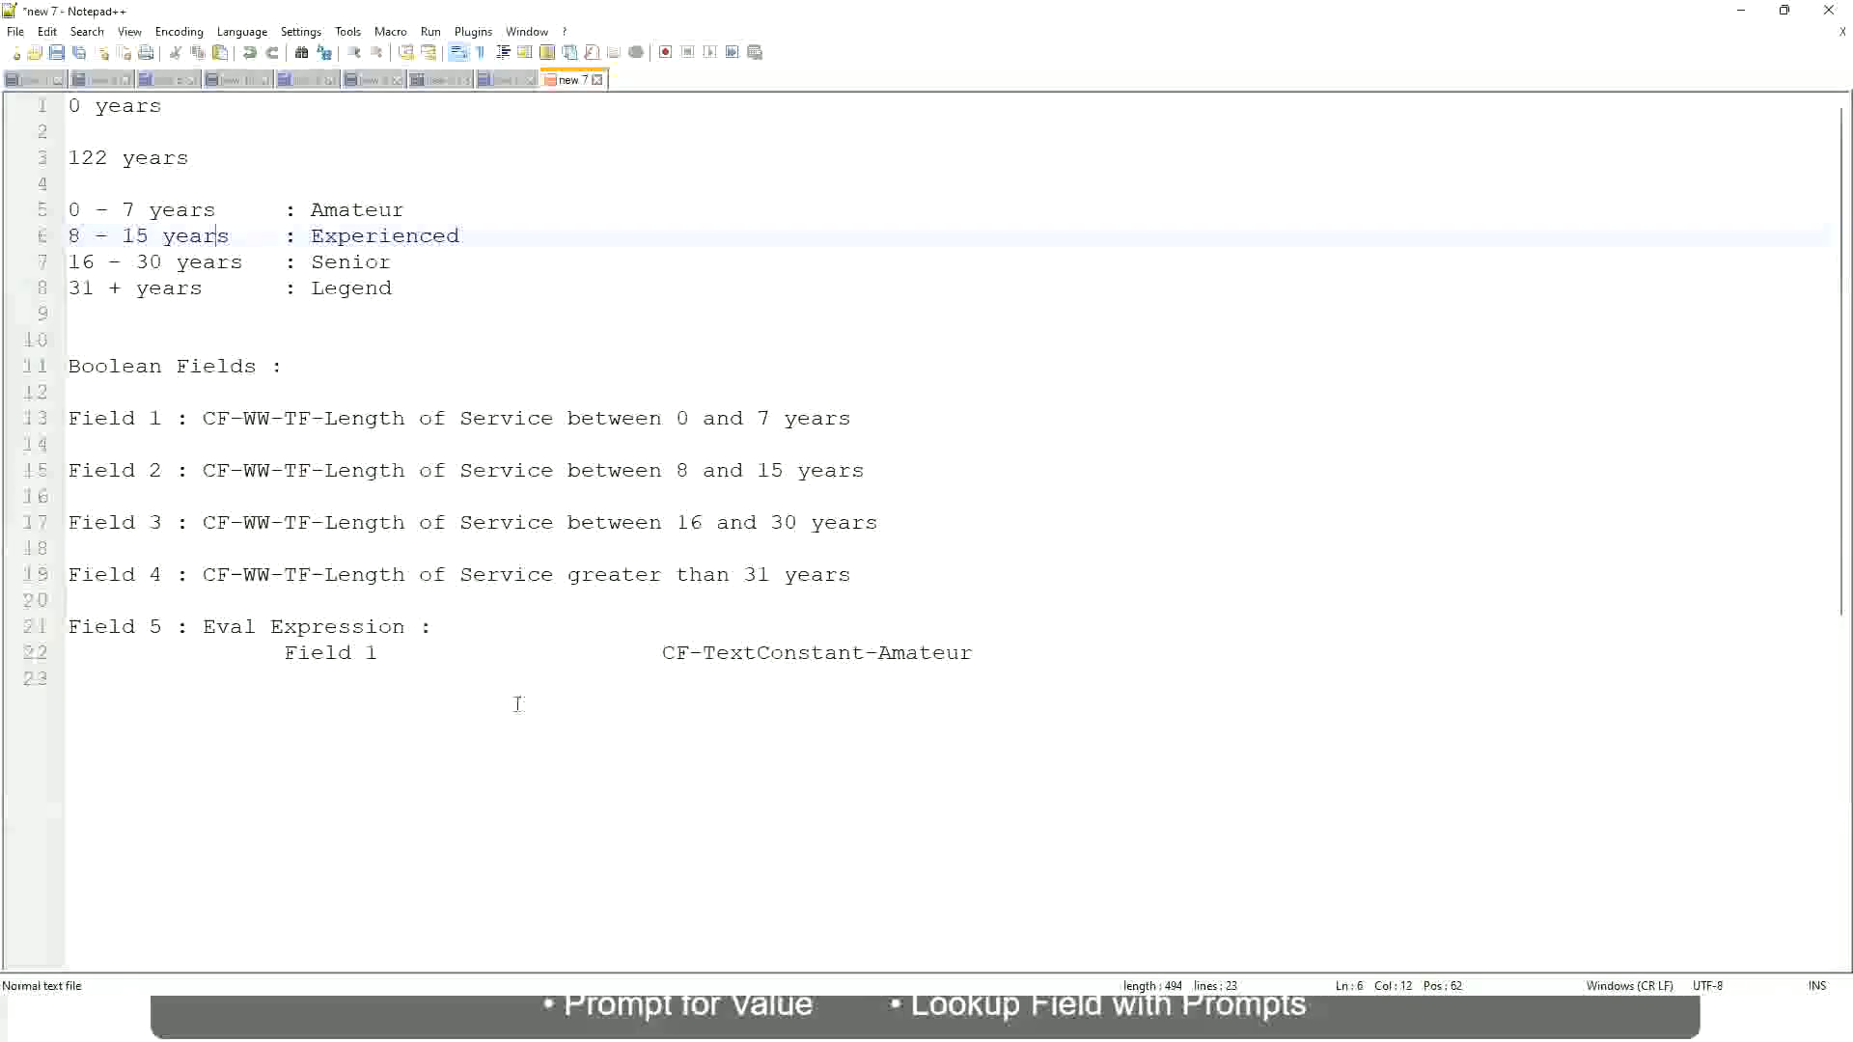
Step: Start a currency example three lines below the Field 5 notes with the lower amount "10,000 USD"
{"action": "key", "text": "Return"}
{"action": "key", "text": "Return"}
{"action": "key", "text": "Return"}
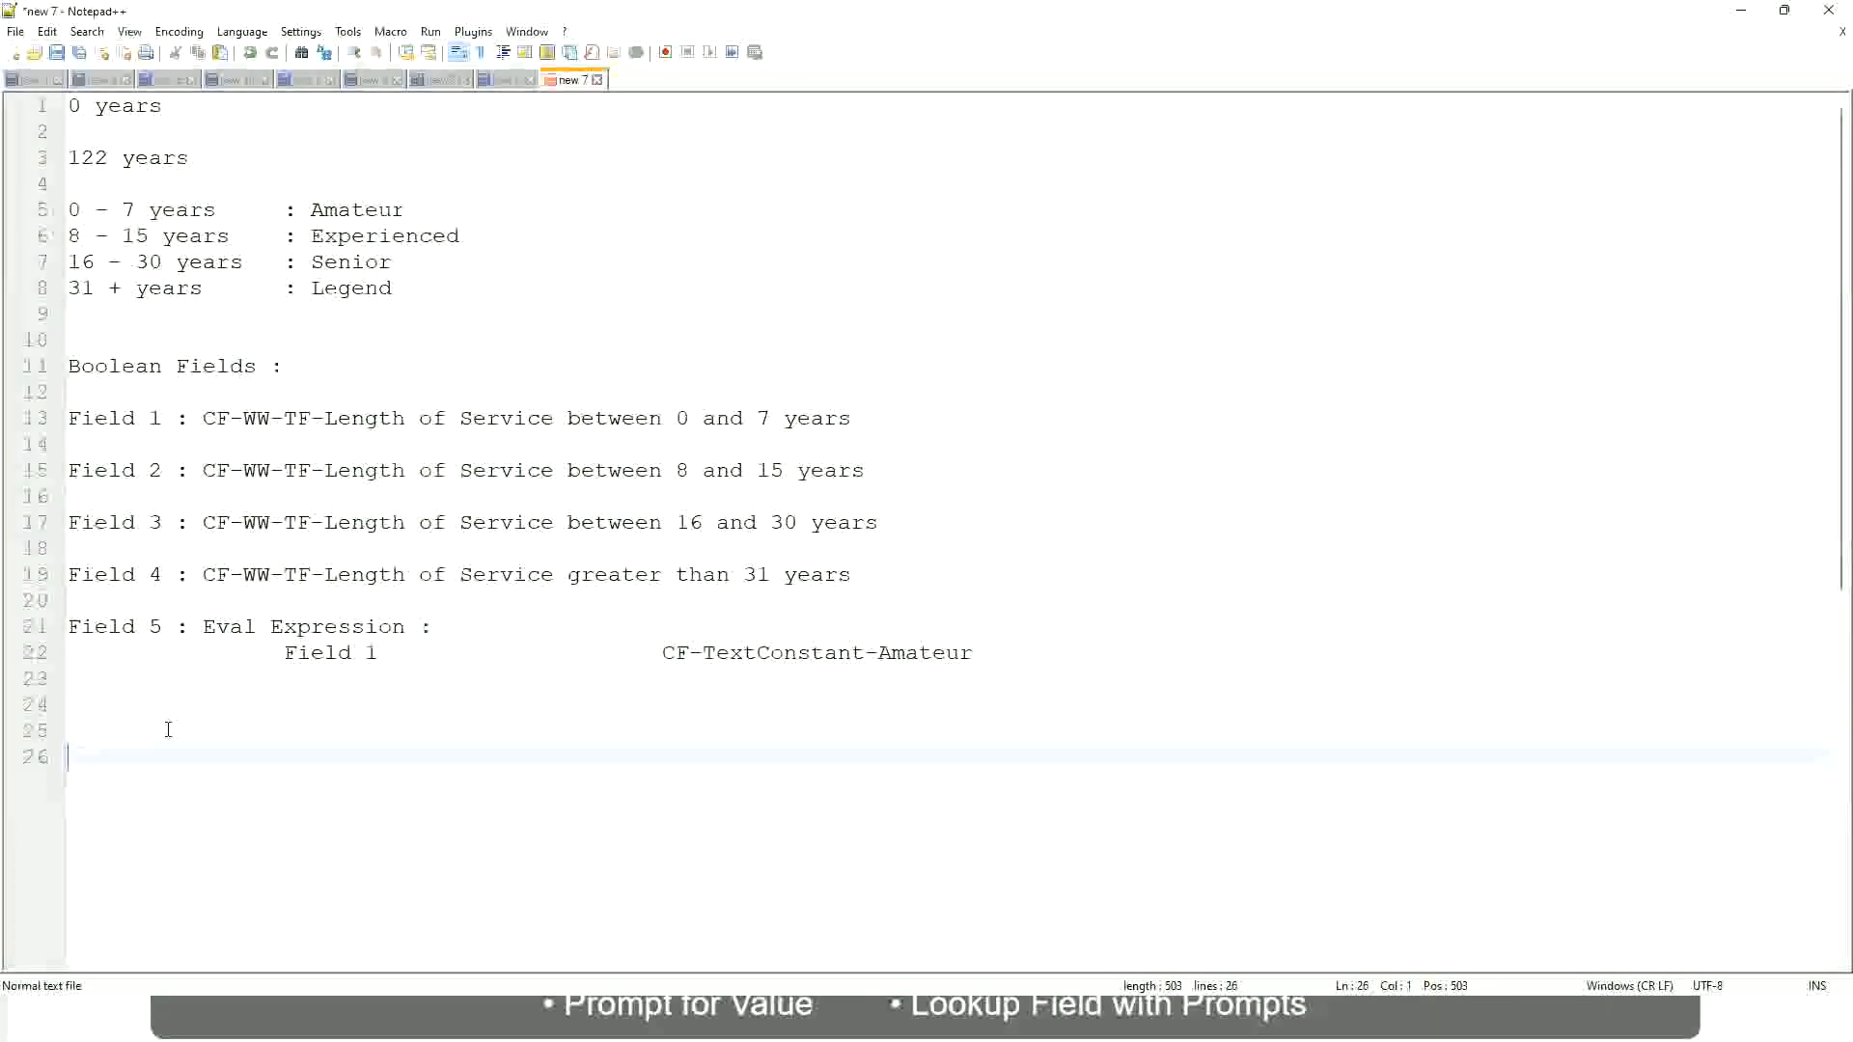
{"action": "type", "text": "10,000 USD"}
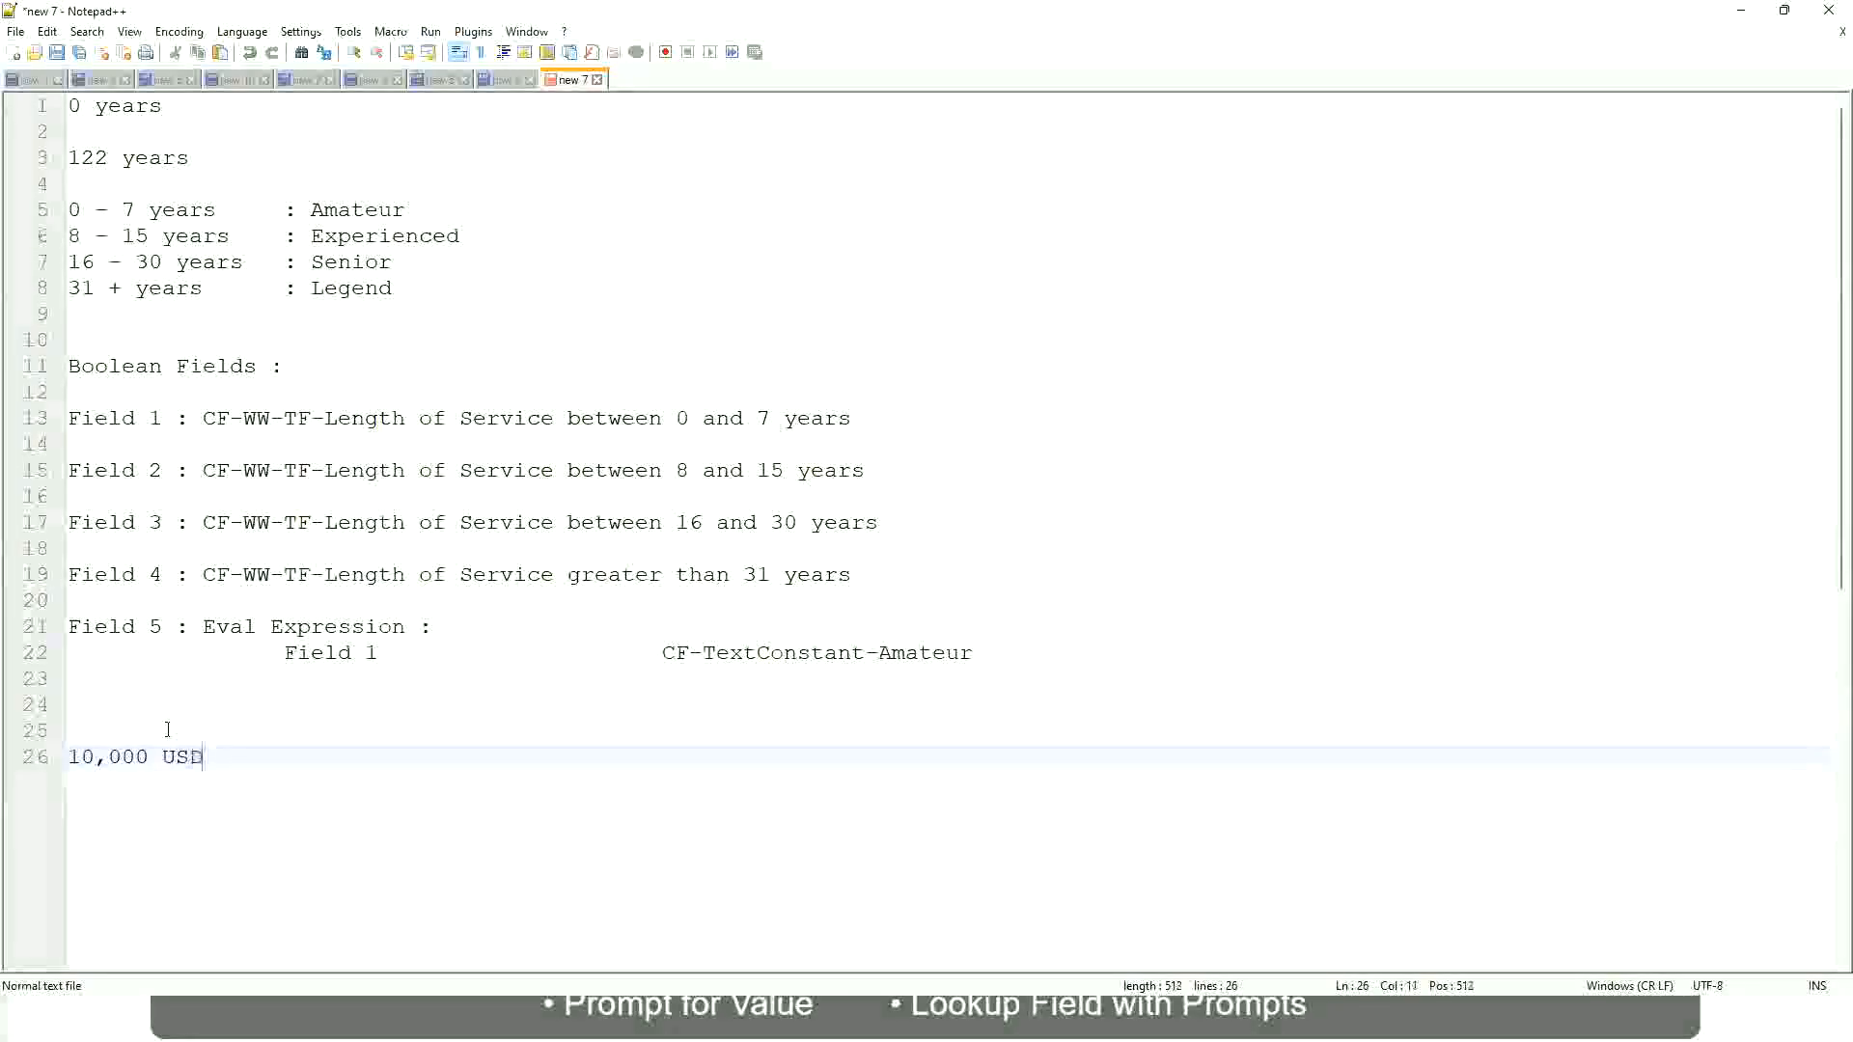
Step: Add the upper amount "1,000,000 USD" on the same line, spaced well apart from the lower amount
{"action": "key", "text": "Tab"}
{"action": "key", "text": "Tab"}
{"action": "key", "text": "Tab"}
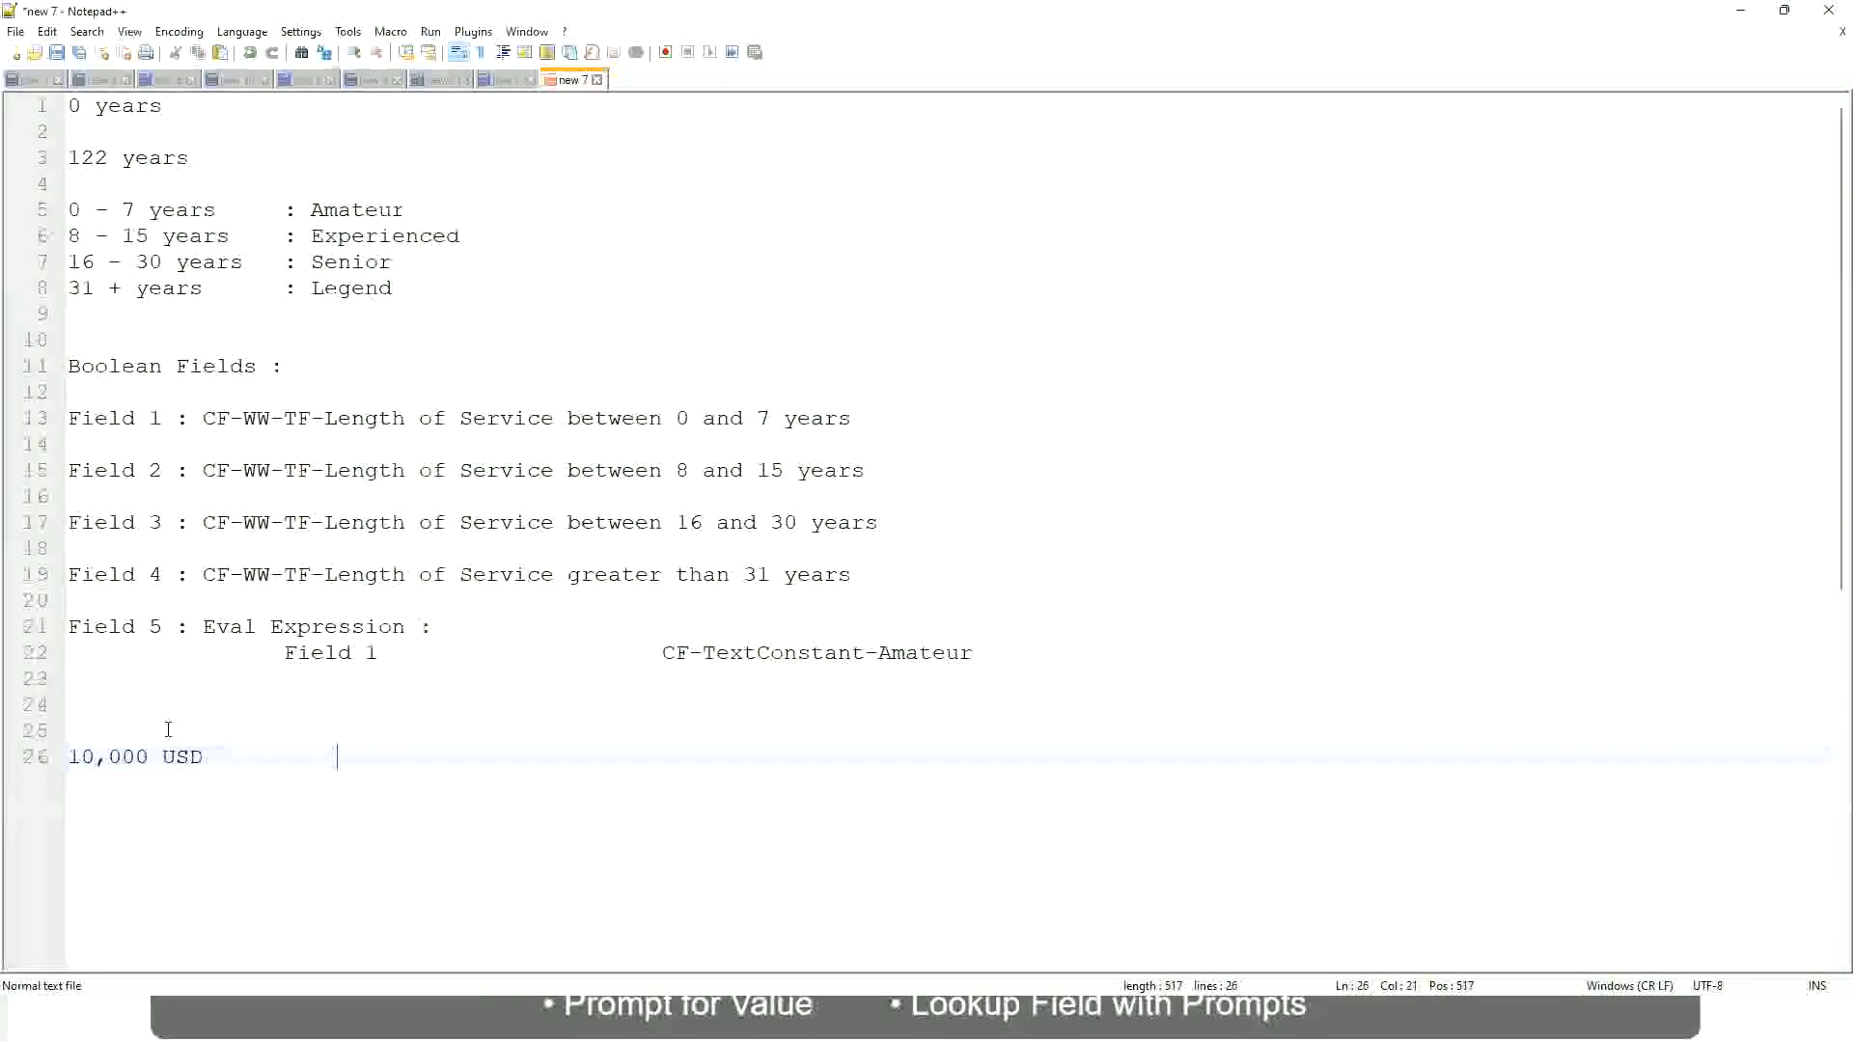
{"action": "key", "text": "Tab"}
{"action": "key", "text": "Tab"}
{"action": "type", "text": "1,000,000"}
{"action": "key", "text": "Left"}
{"action": "key", "text": "Left"}
{"action": "key", "text": "Left"}
{"action": "key", "text": "Left"}
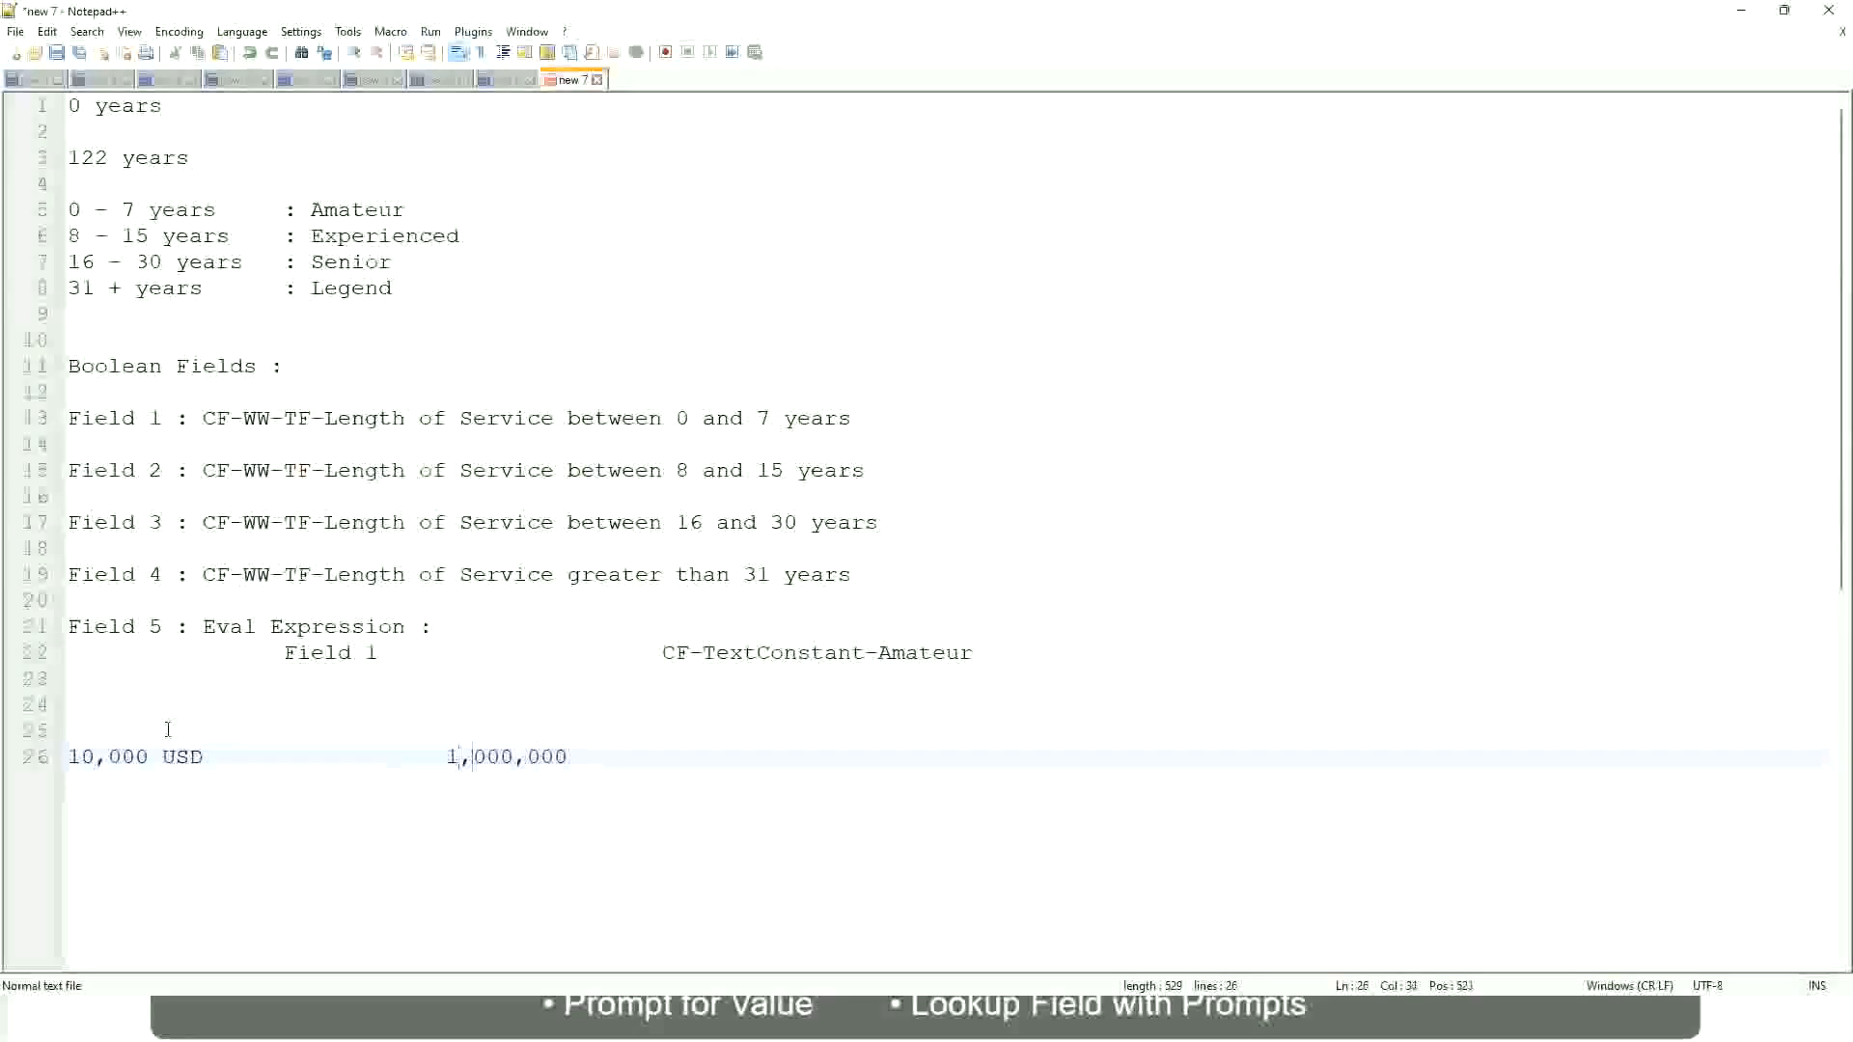
{"action": "key", "text": "End"}
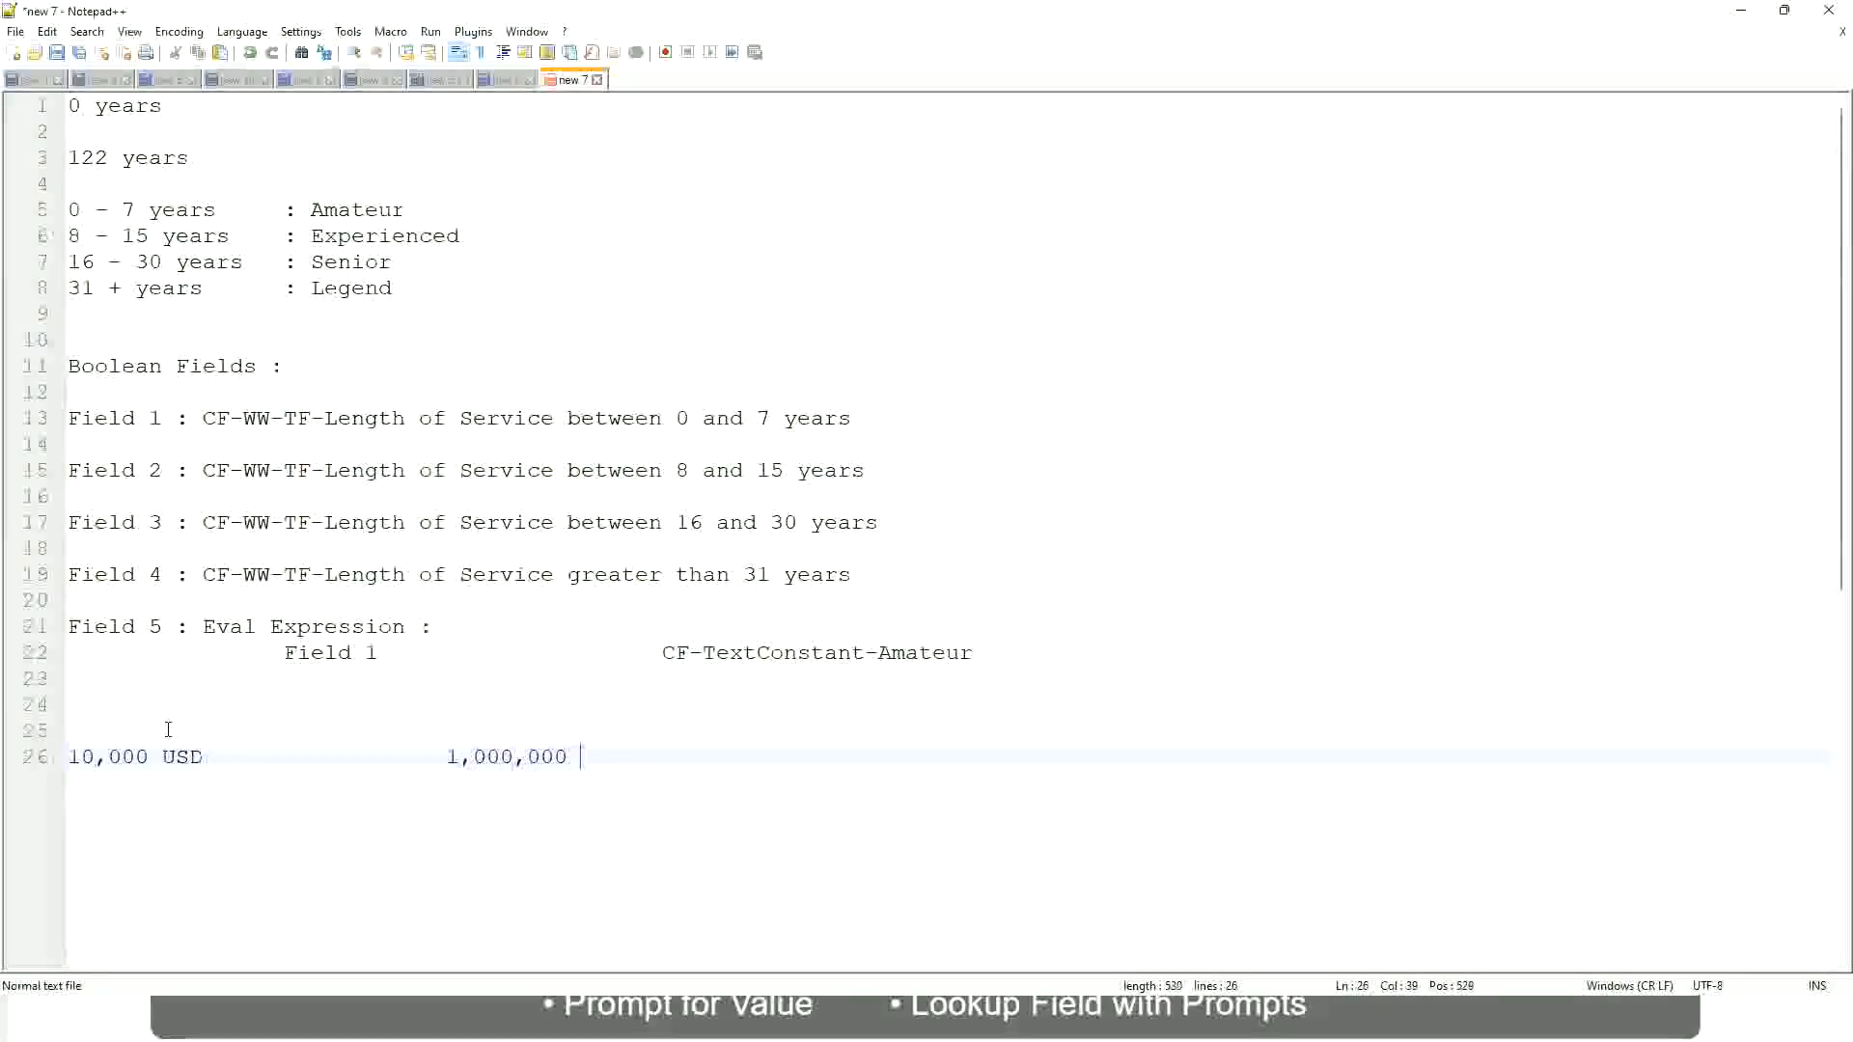
{"action": "type", "text": "USD"}
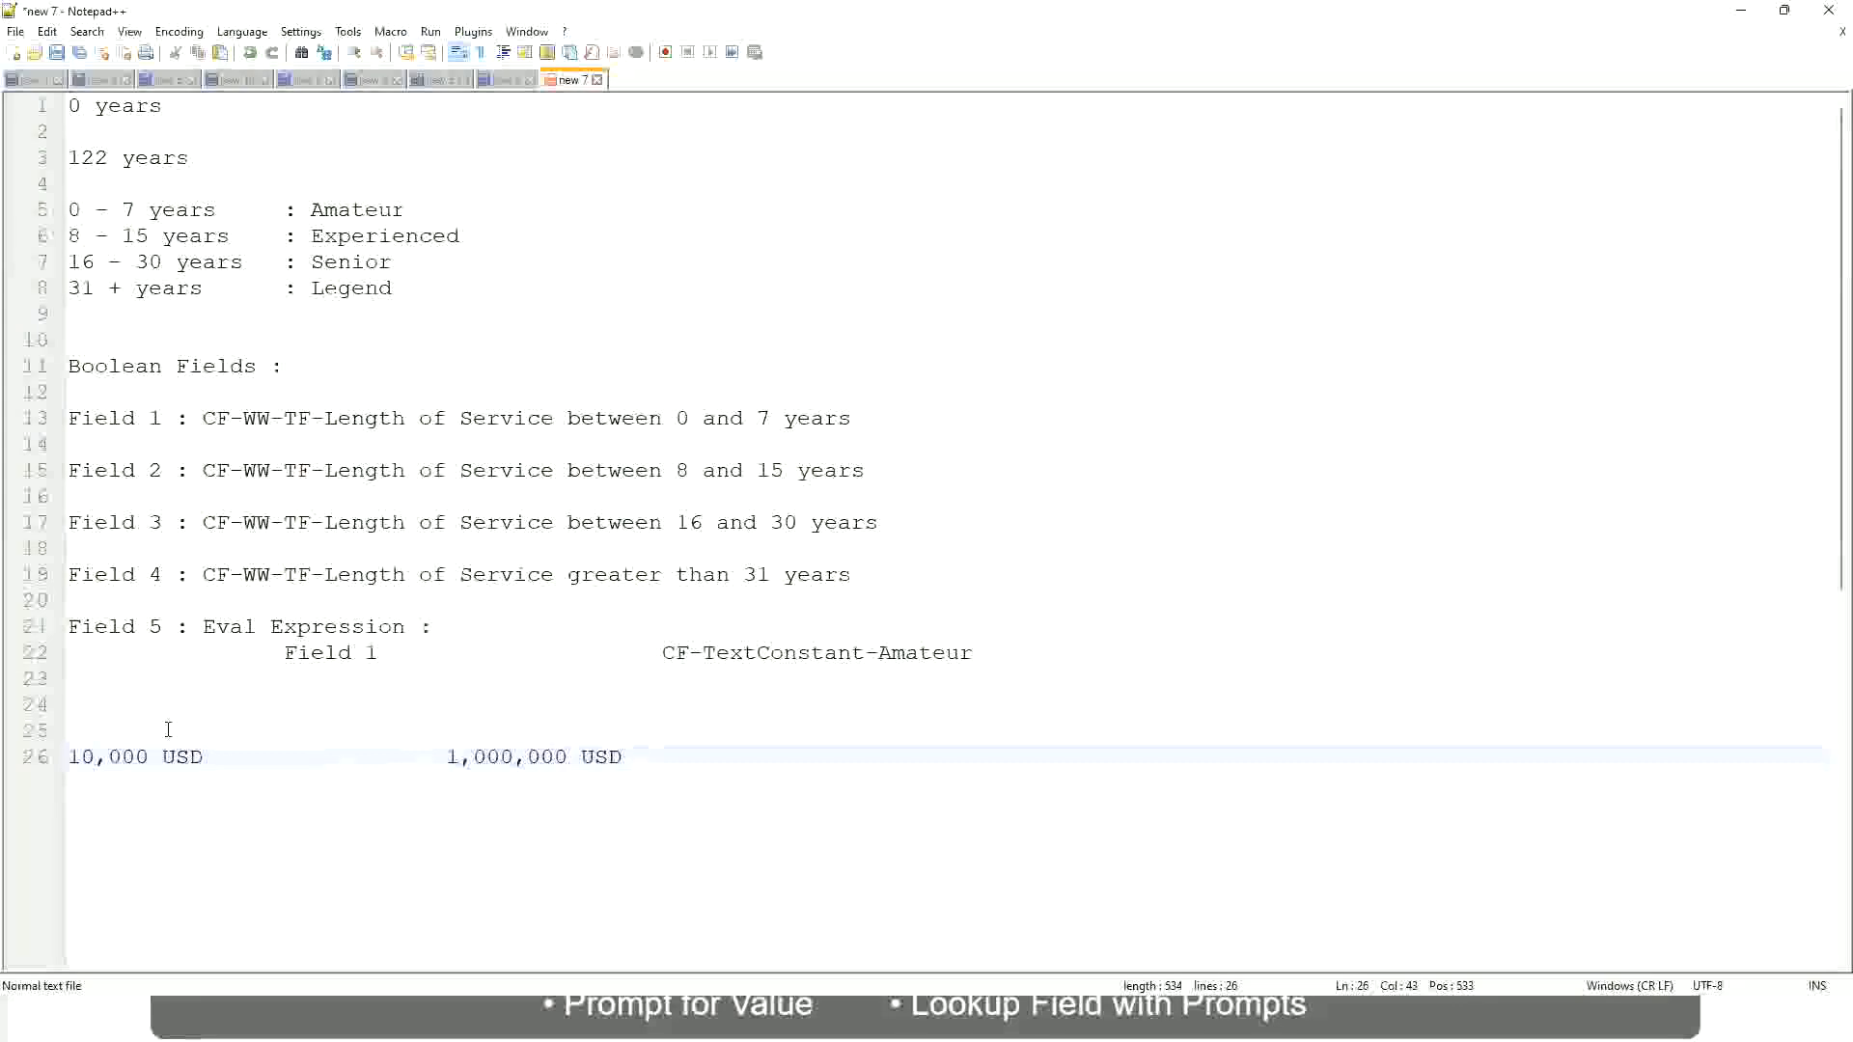
Step: Leave a blank line under the USD amounts and add the band "10 - 50,000 : Low"
{"action": "key", "text": "Return"}
{"action": "key", "text": "Return"}
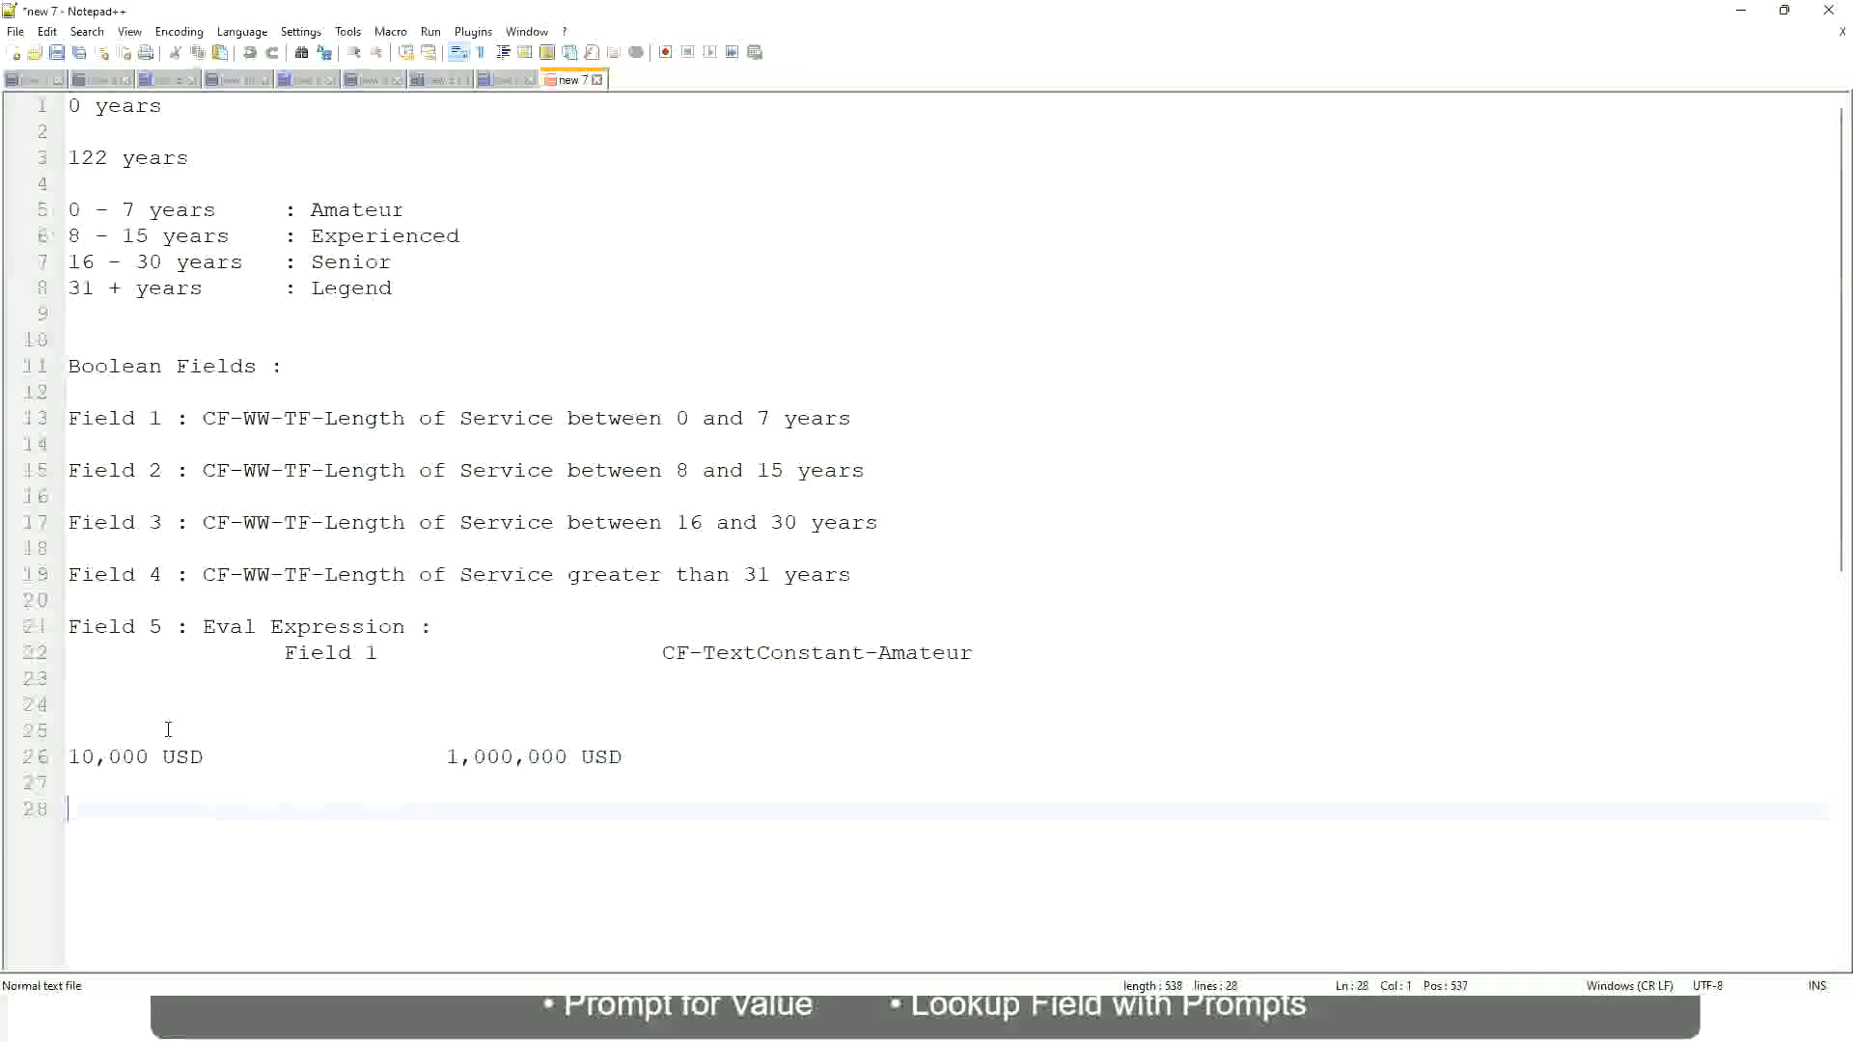
{"action": "type", "text": "10 - 50,000"}
{"action": "key", "text": "Tab"}
{"action": "key", "text": "Tab"}
{"action": "key", "text": "Tab"}
{"action": "key", "text": "Tab"}
{"action": "type", "text": ": Low"}
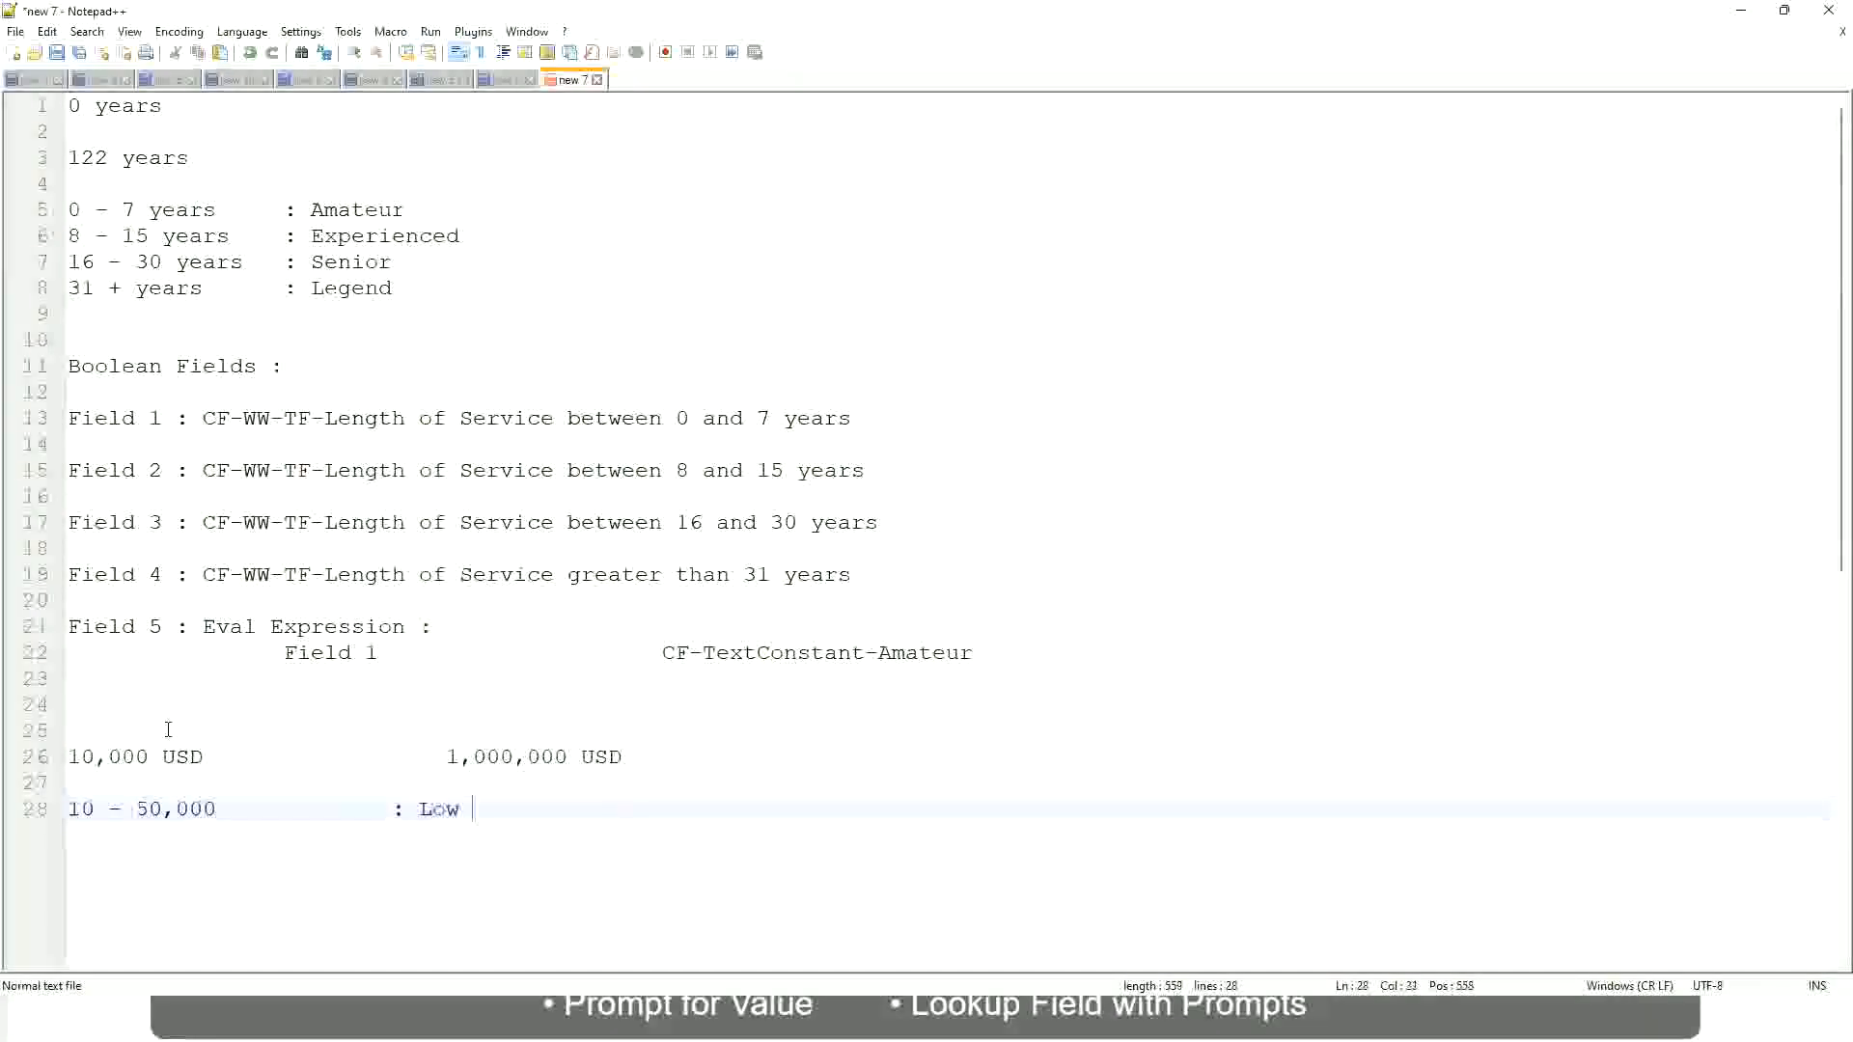
Step: Add the band "50,001 - 150,000 : Medium" directly under the Low band, aligning the label with it
{"action": "key", "text": "Return"}
{"action": "key", "text": "Return"}
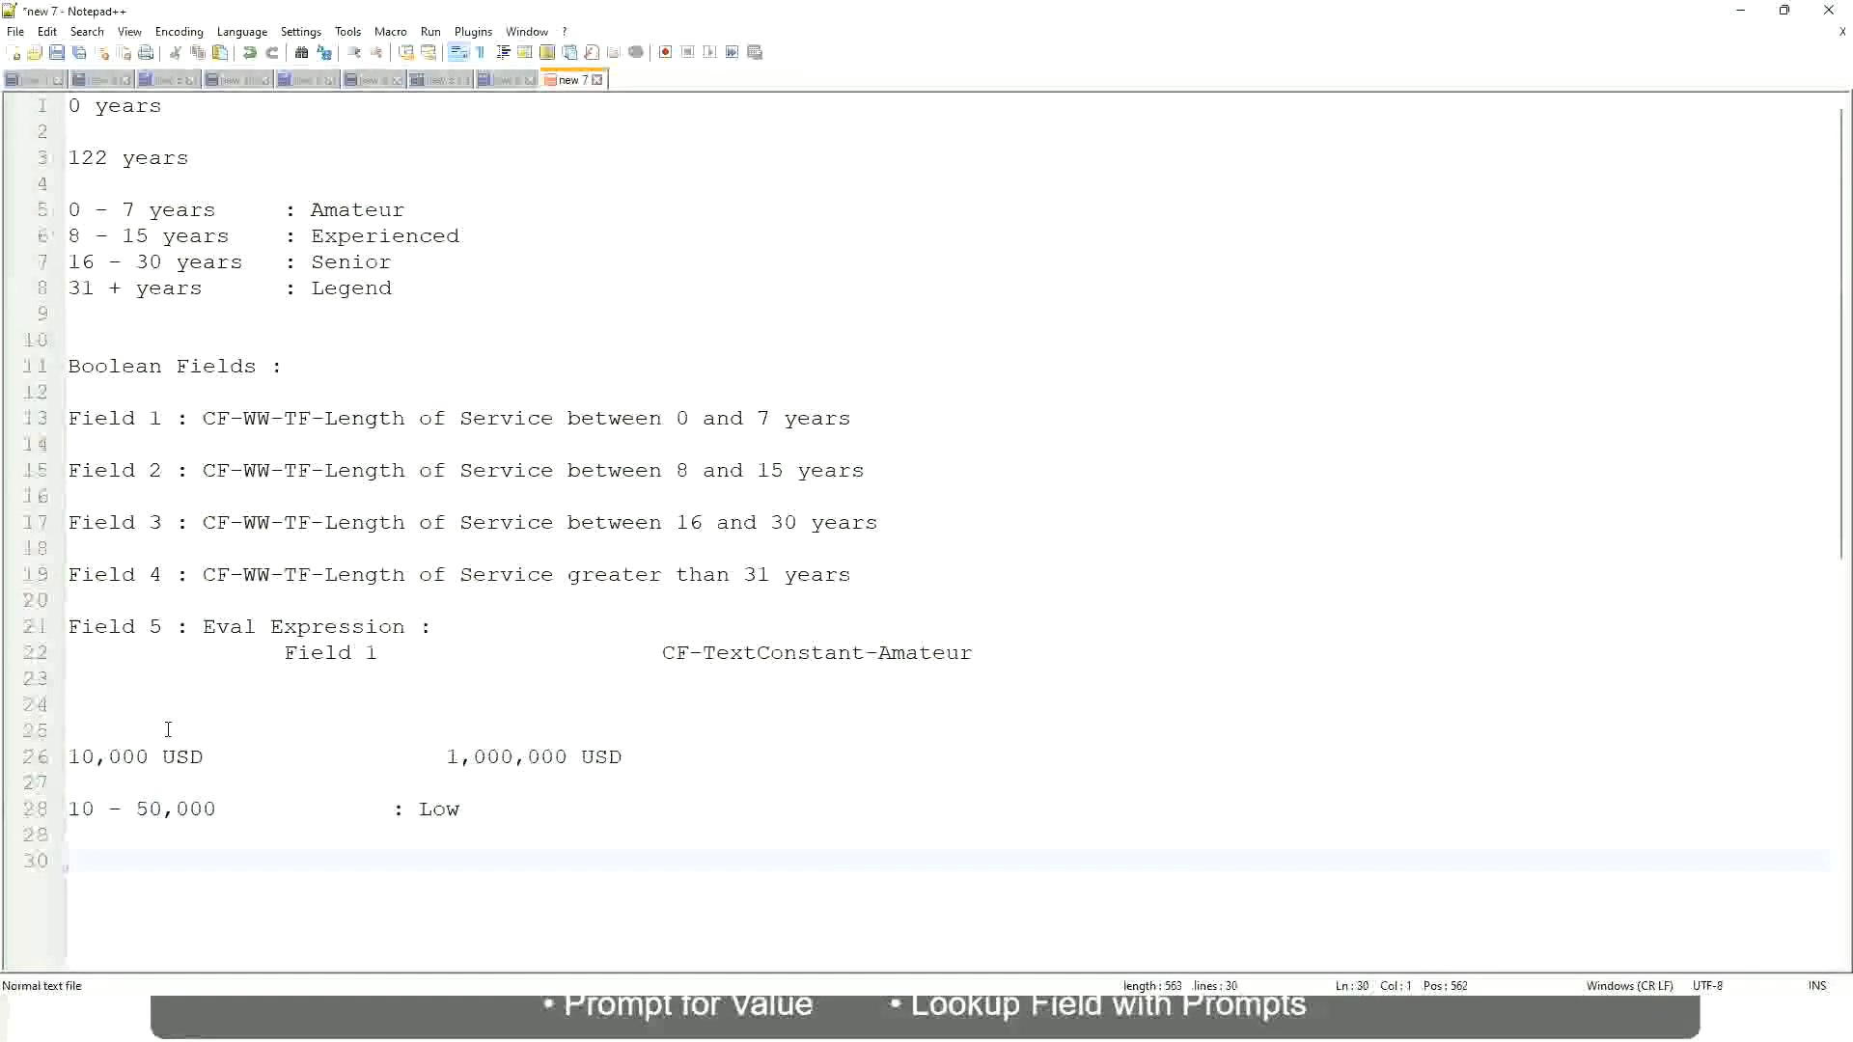
{"action": "key", "text": "Up"}
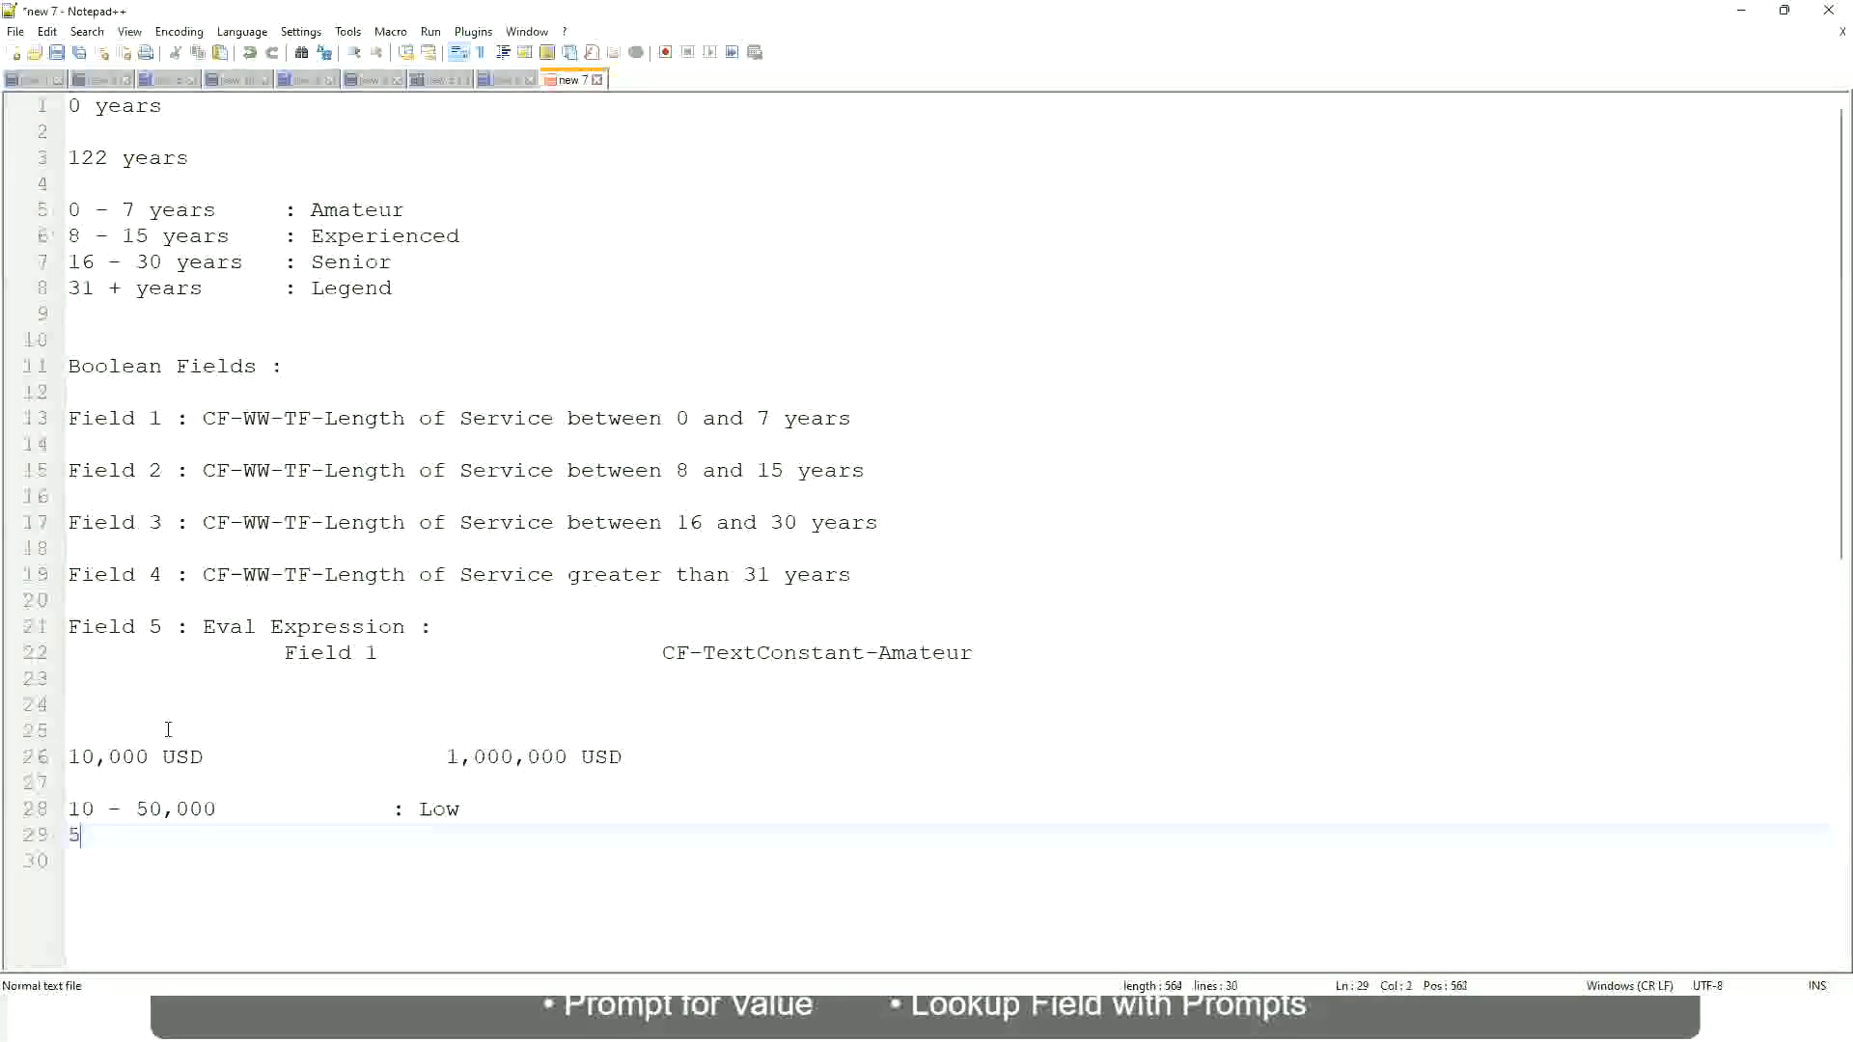
{"action": "type", "text": "50,001 - 150"}
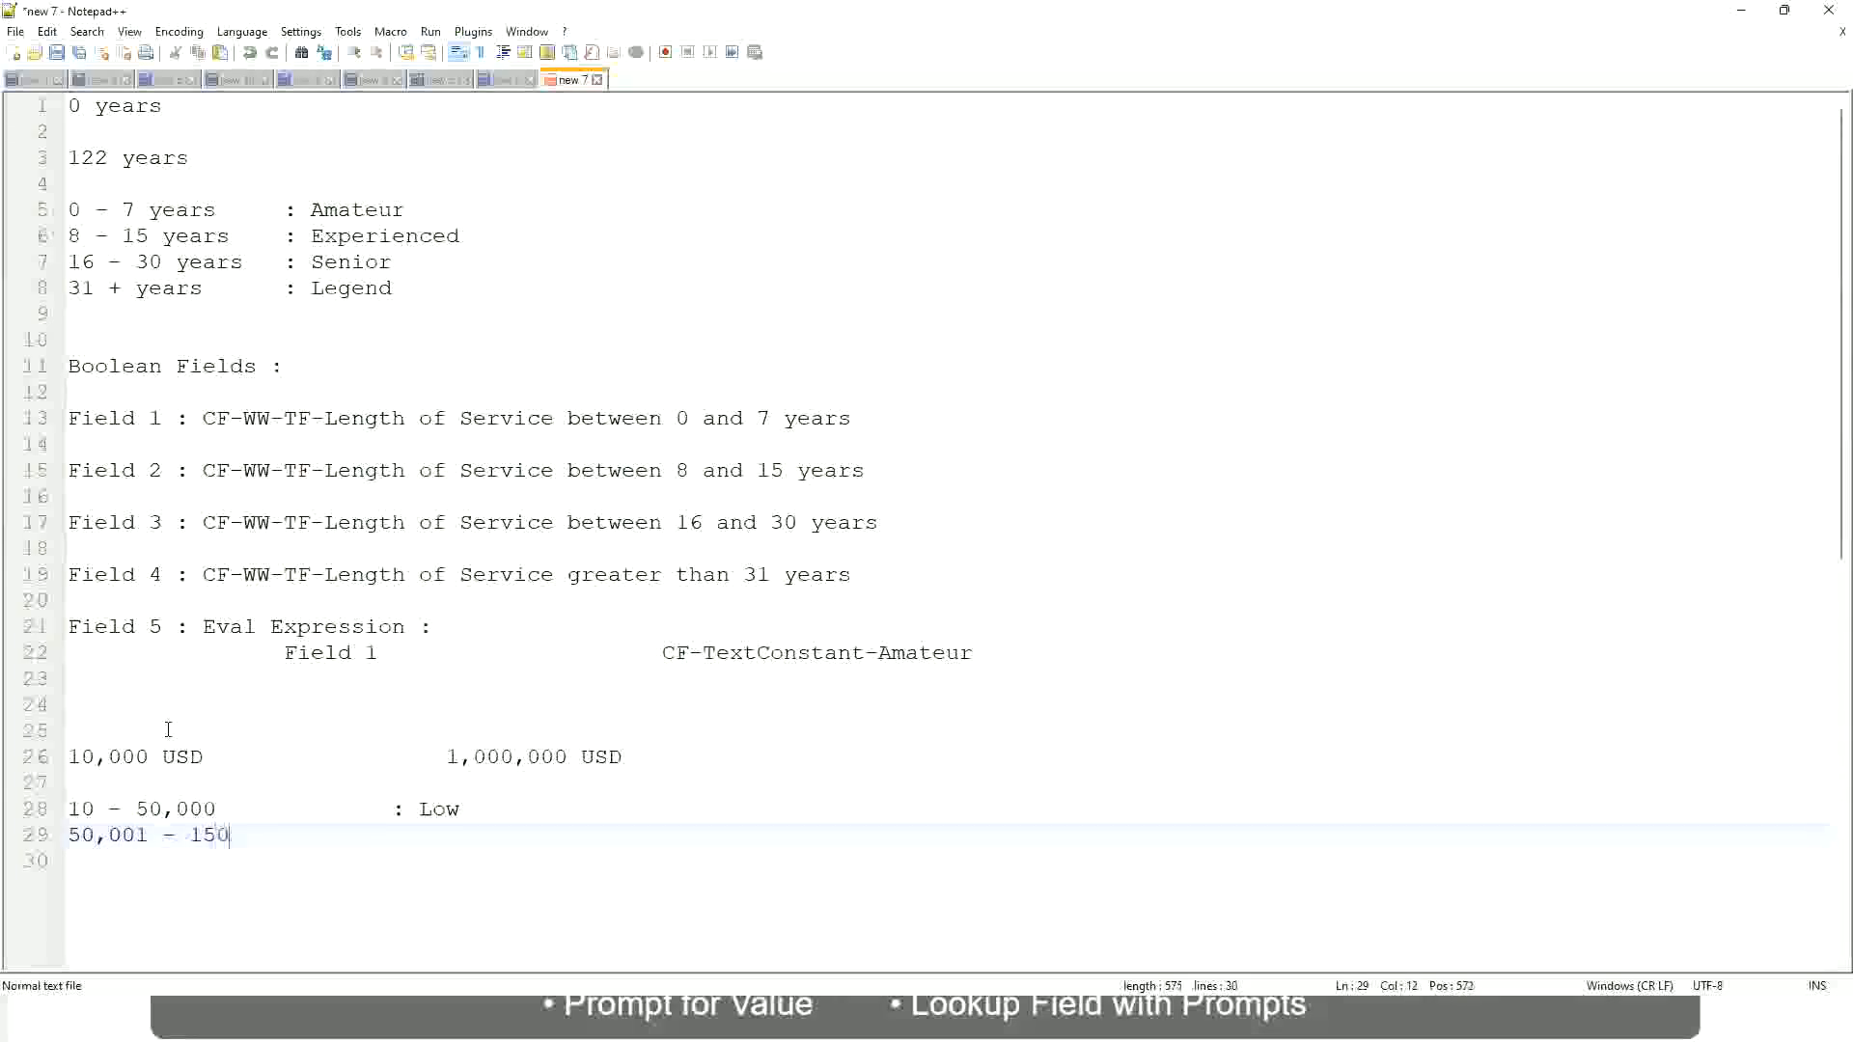
{"action": "type", "text": ",000"}
{"action": "key", "text": "Tab"}
{"action": "key", "text": "Tab"}
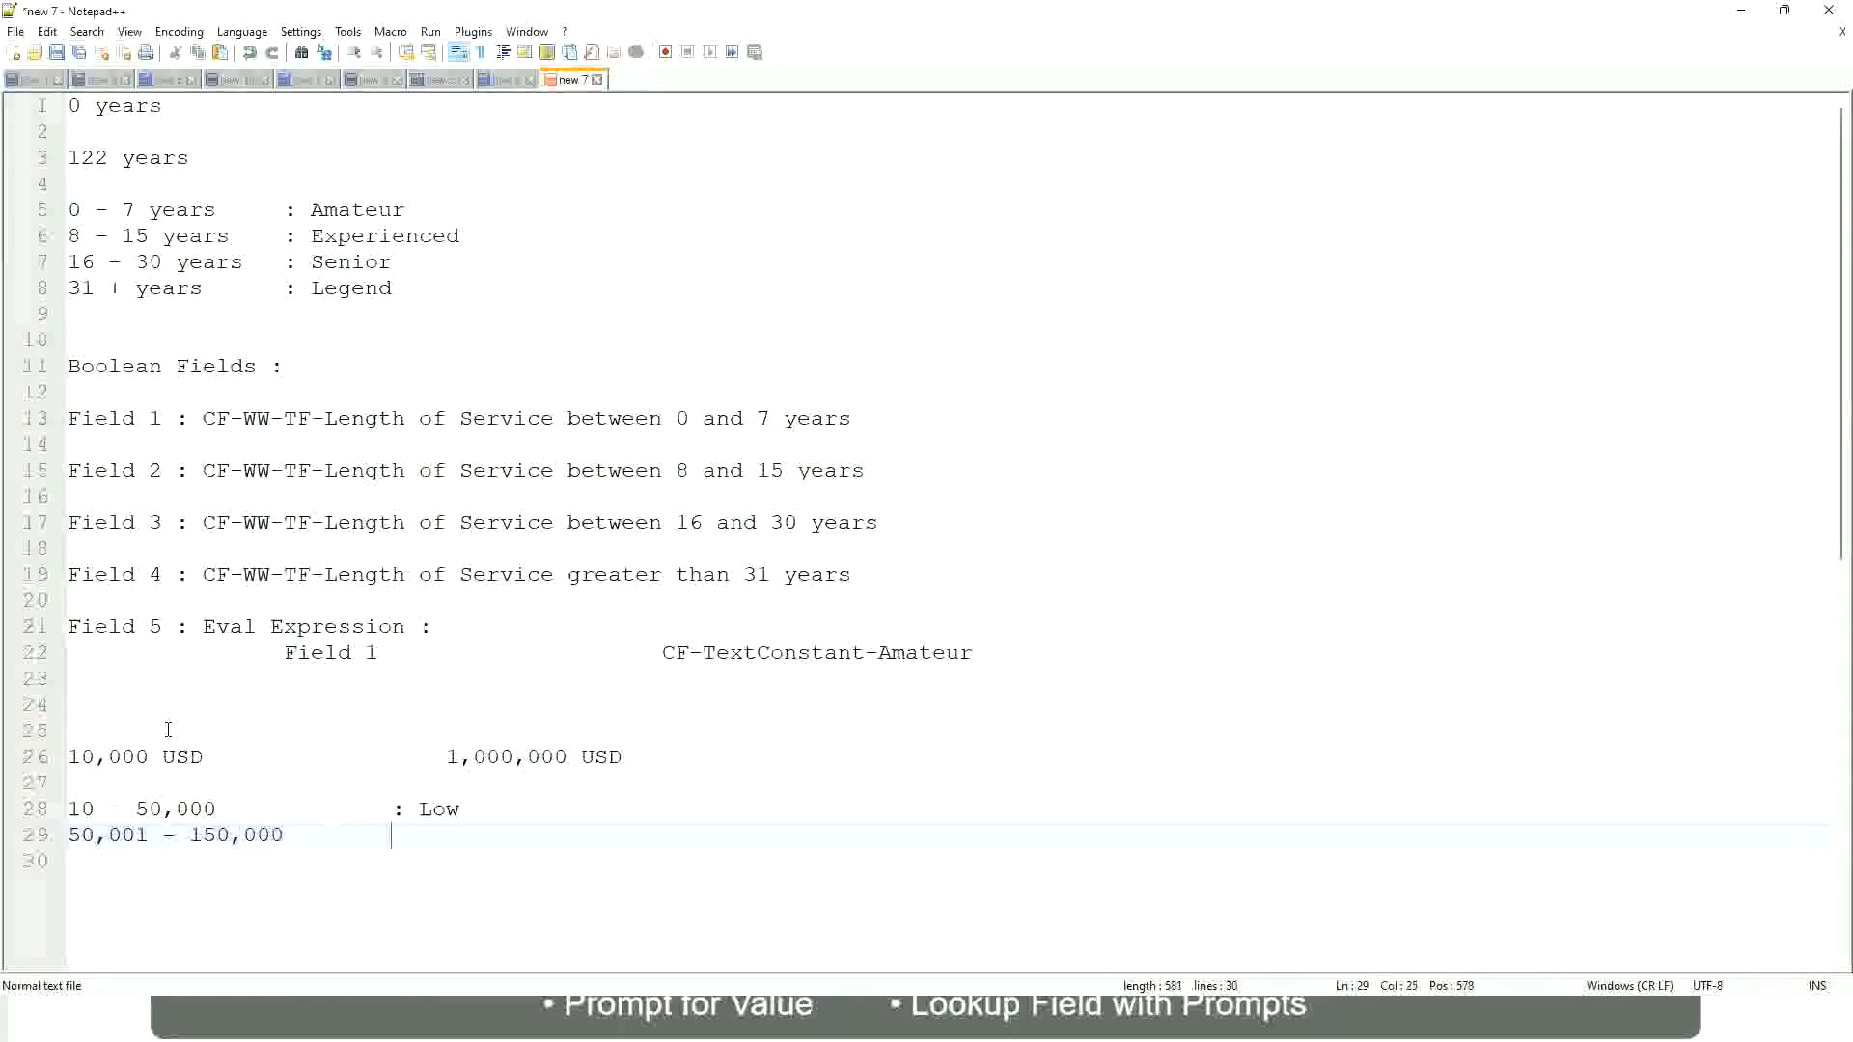
{"action": "type", "text": ": Medium"}
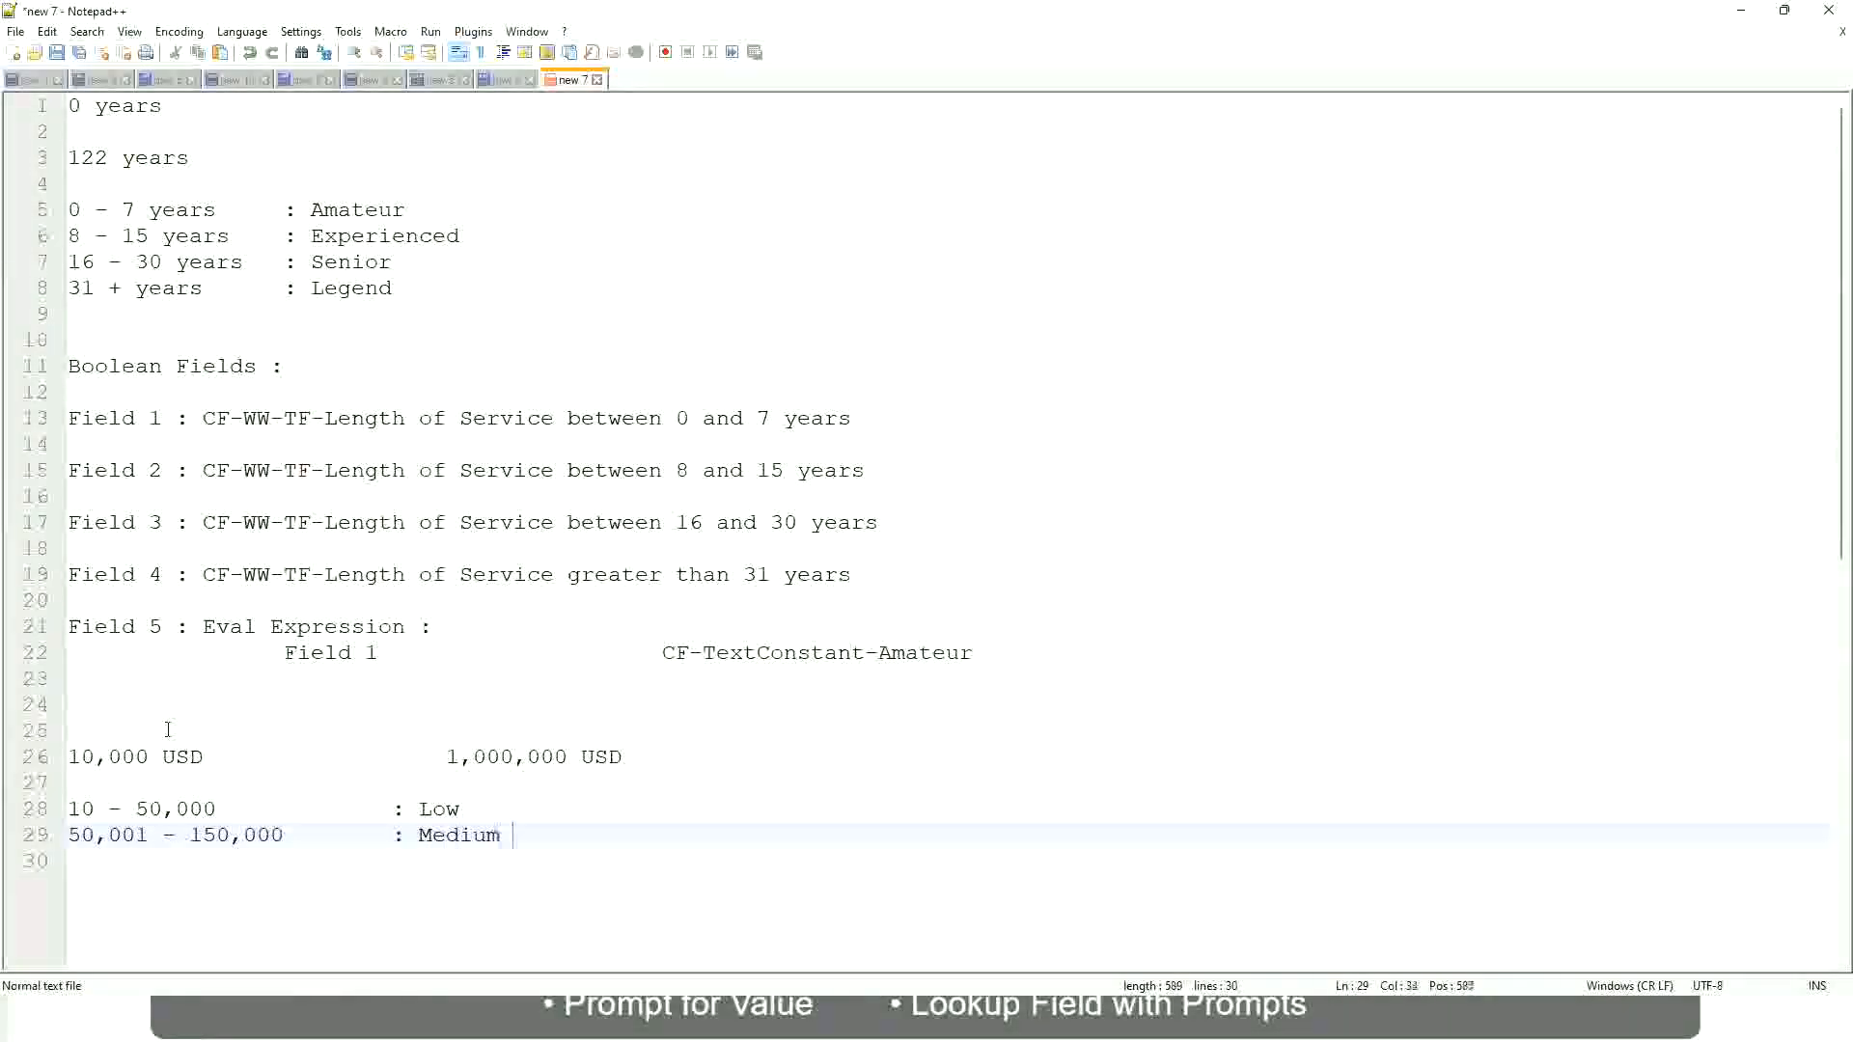
Step: Add the band "> 150,000 : High" under the Medium band, aligning the label with the others
{"action": "key", "text": "Return"}
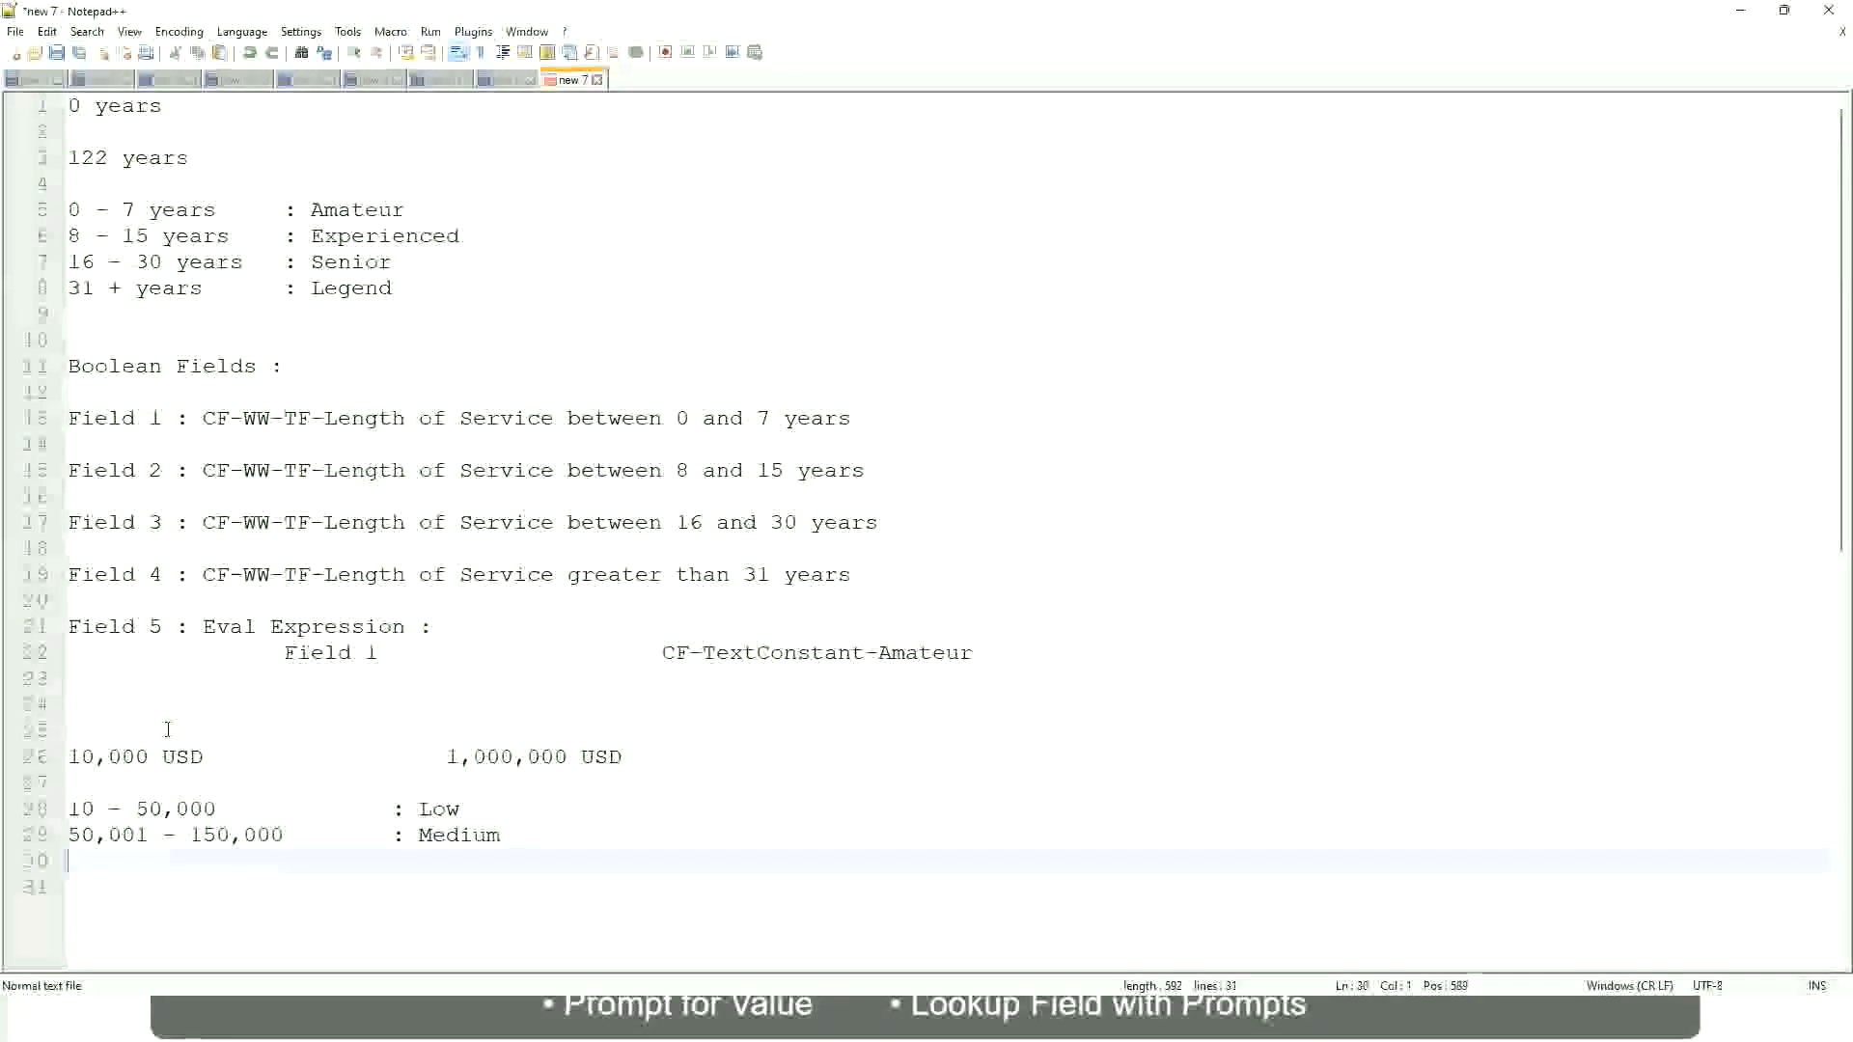
{"action": "type", "text": "> 1"}
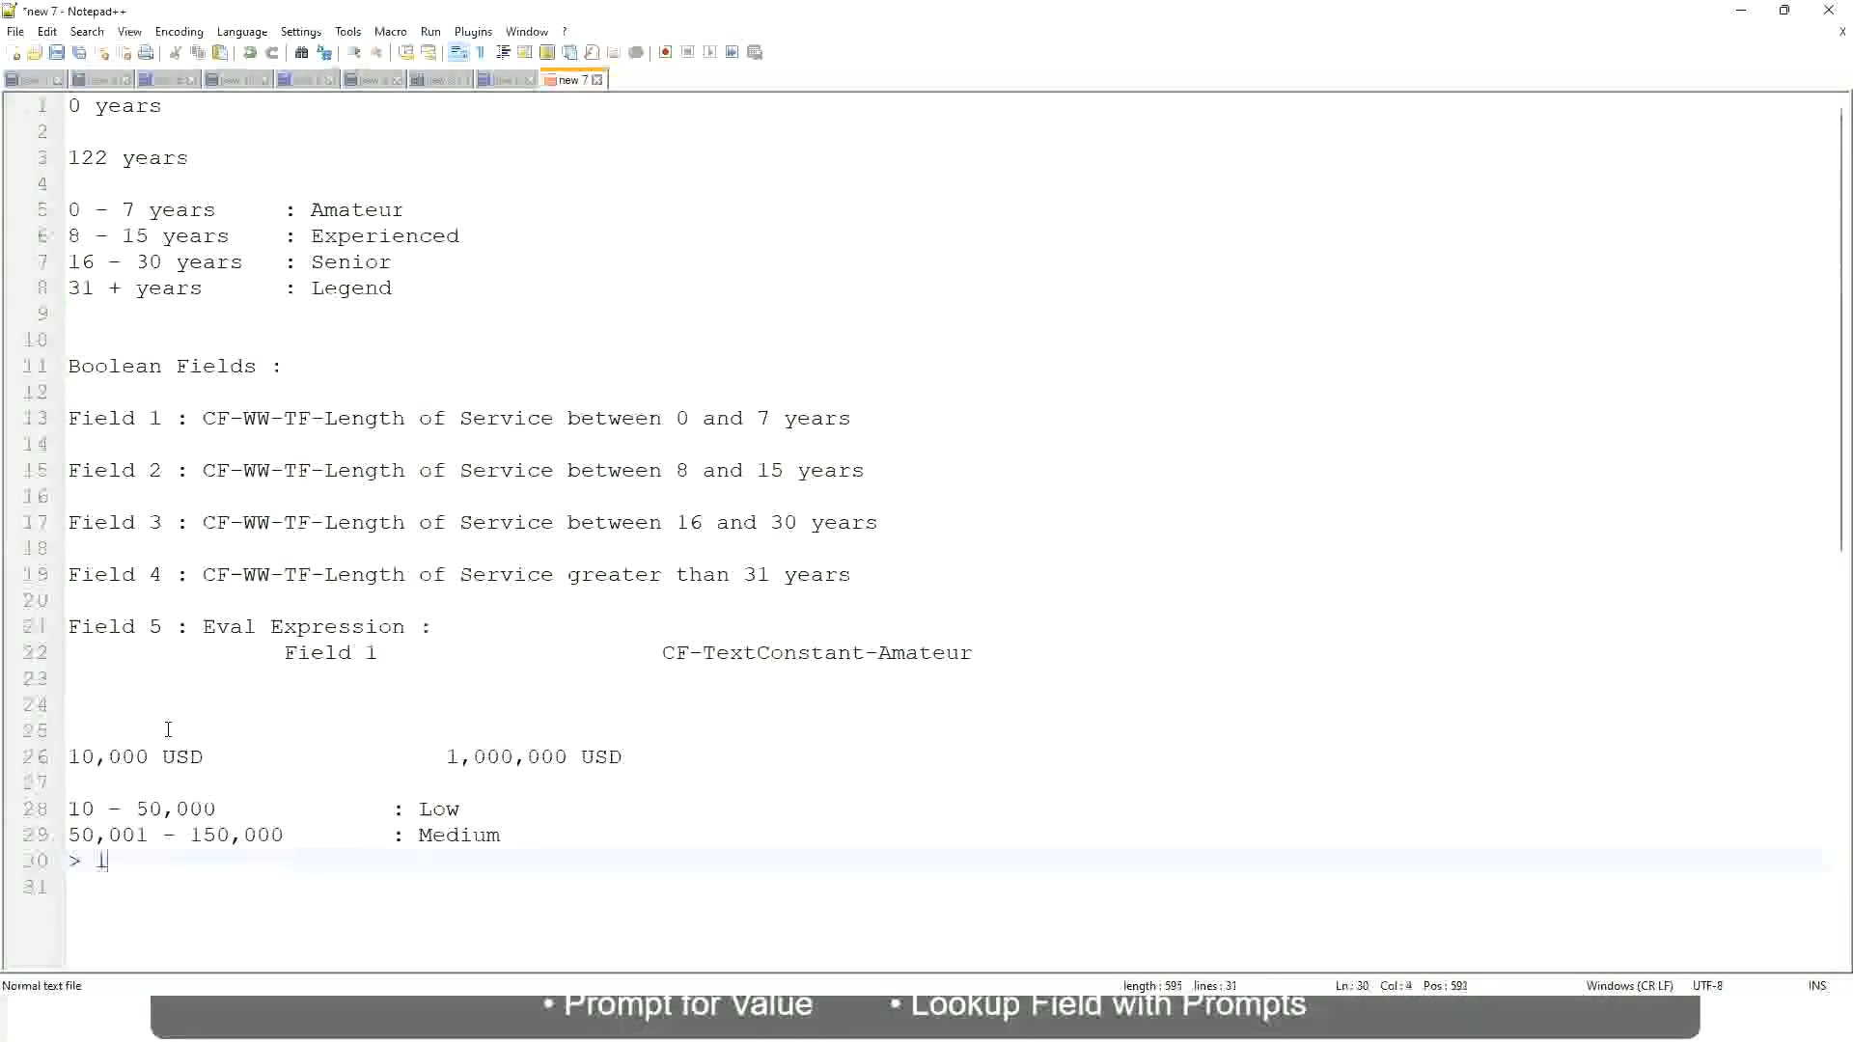
{"action": "type", "text": "50,000"}
{"action": "key", "text": "Tab"}
{"action": "key", "text": "Tab"}
{"action": "key", "text": "Tab"}
{"action": "key", "text": "Tab"}
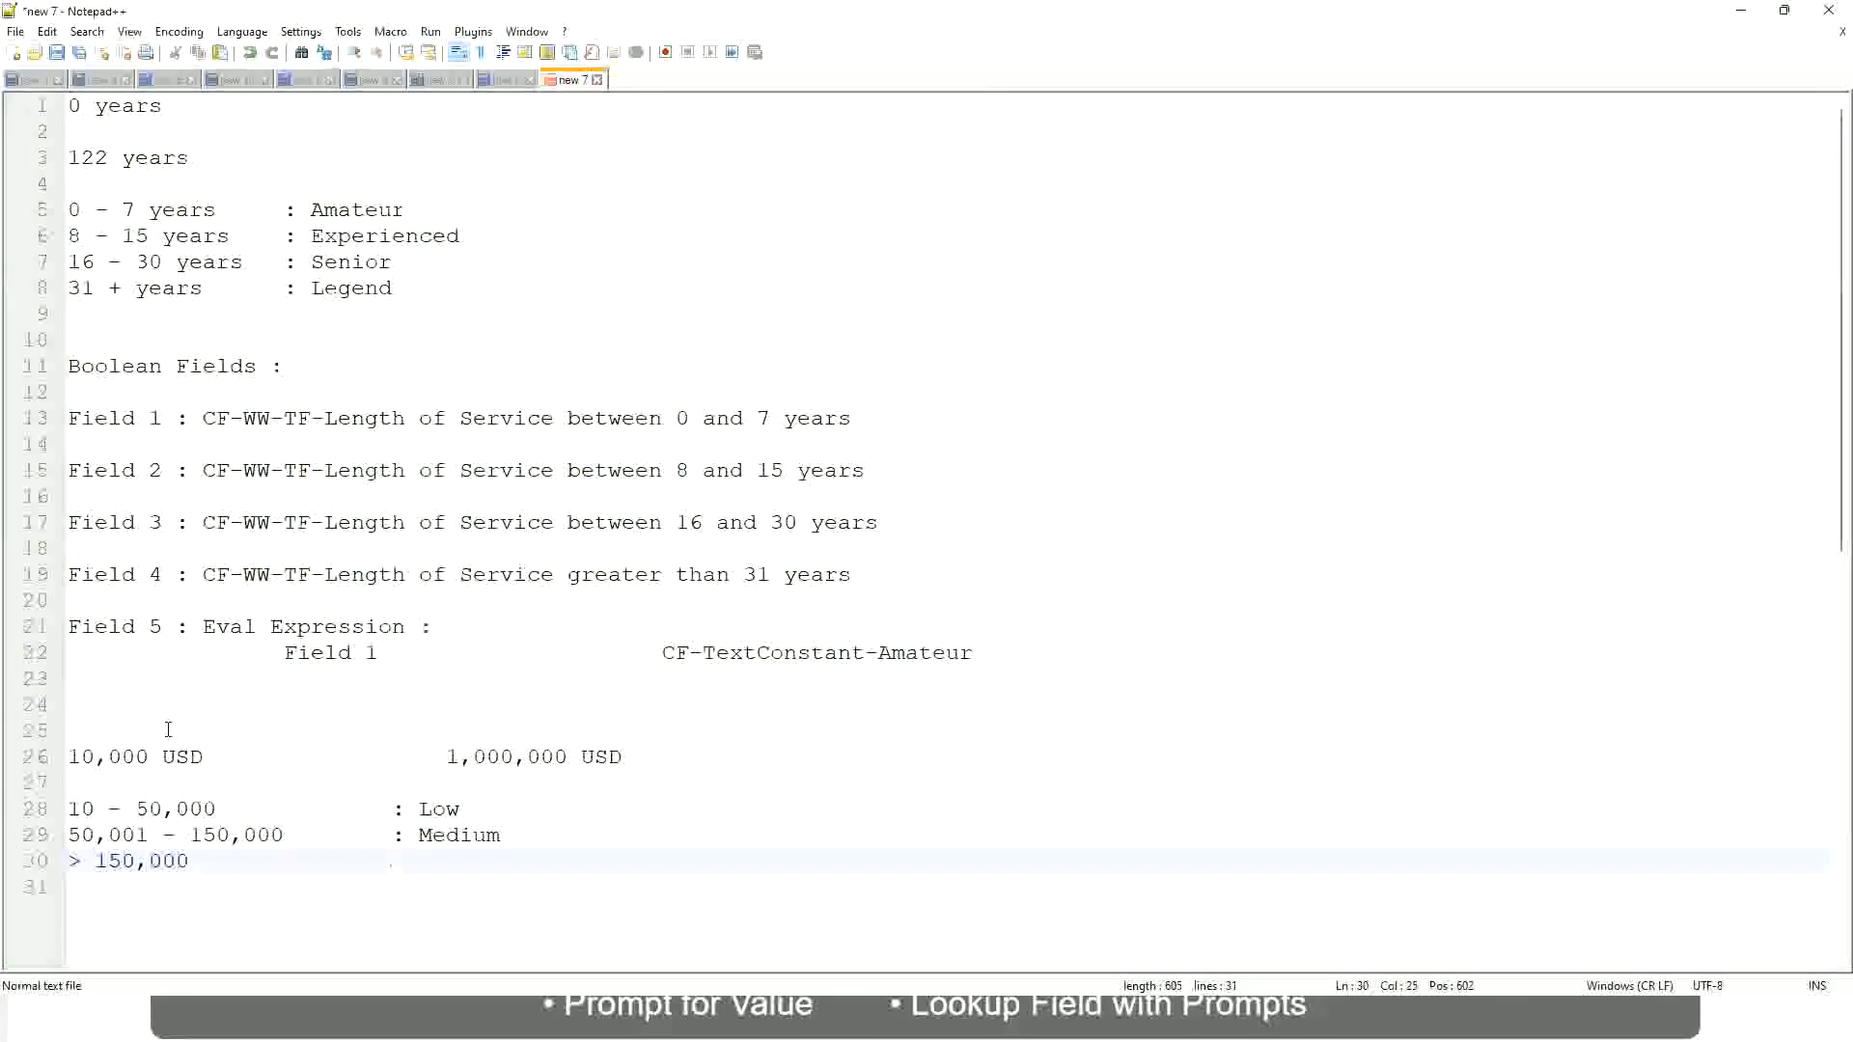
{"action": "type", "text": ": High"}
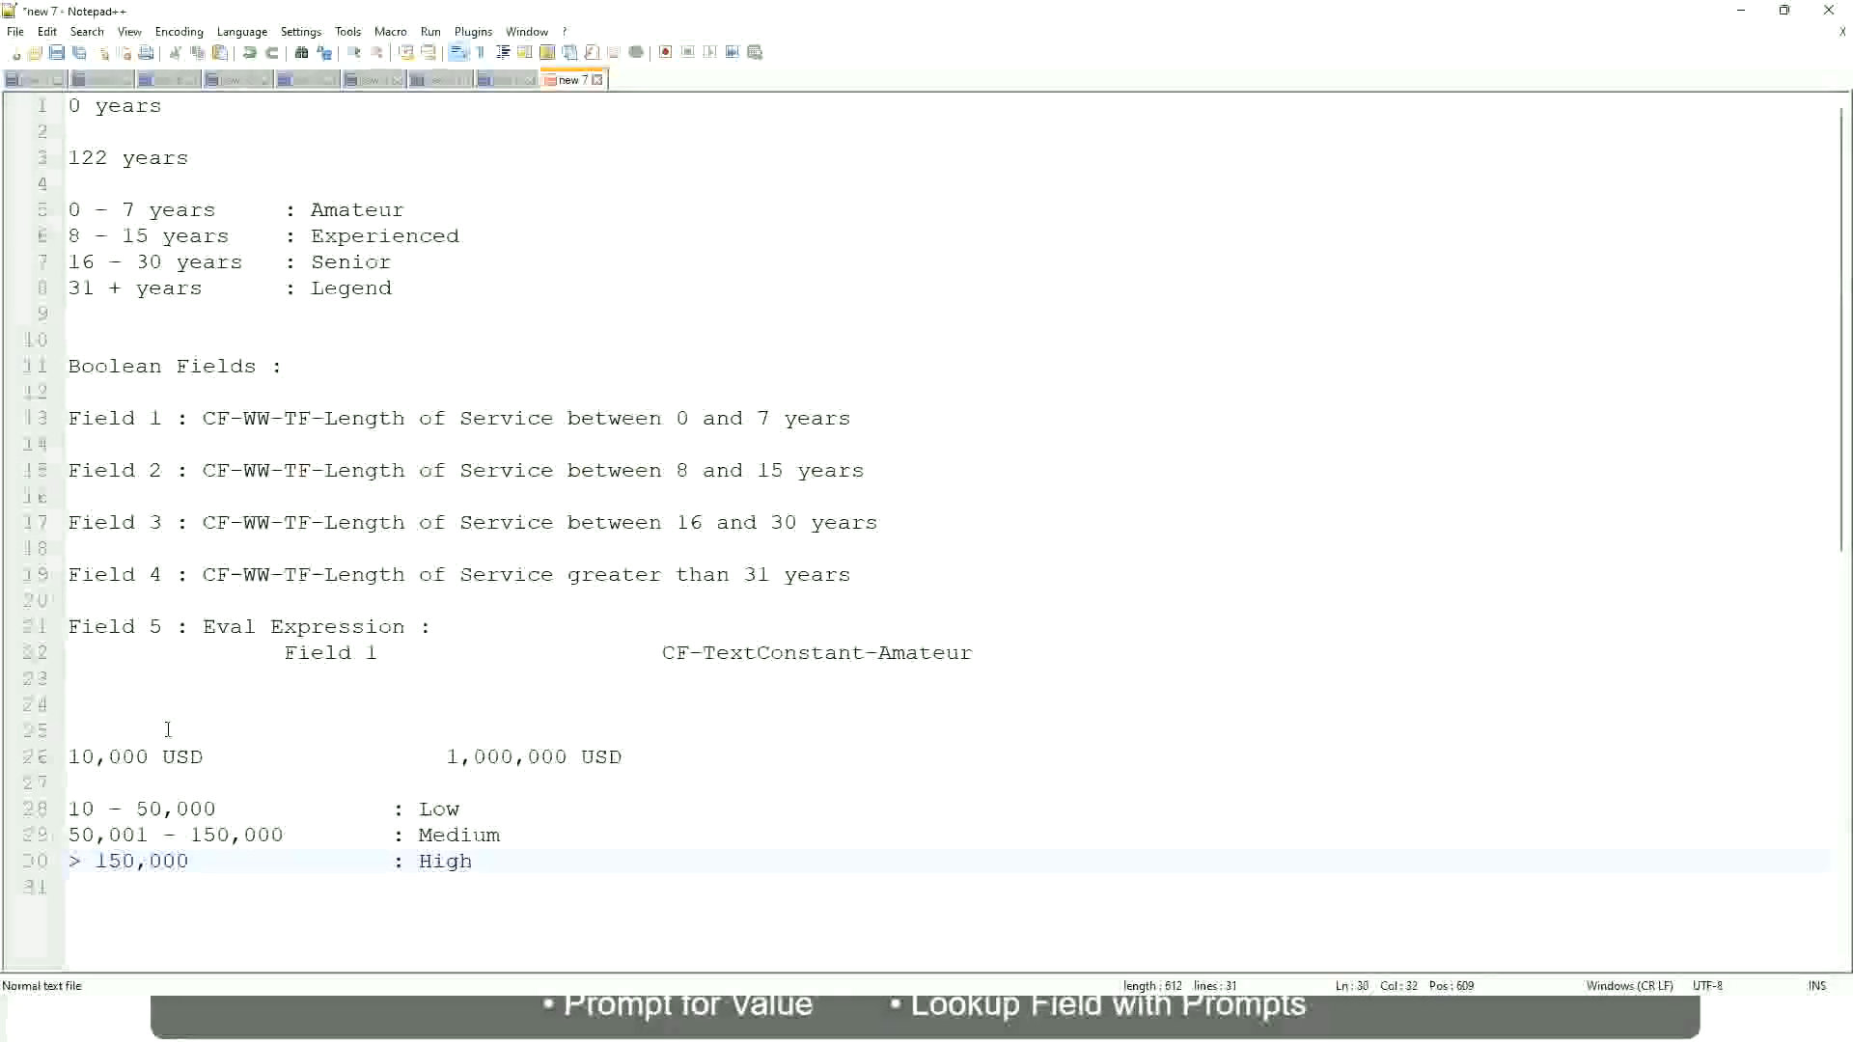
Step: Review the USD amount range against the Low, Medium and High bands listed beneath it
{"action": "left_click", "coordinate": [58, 756]}
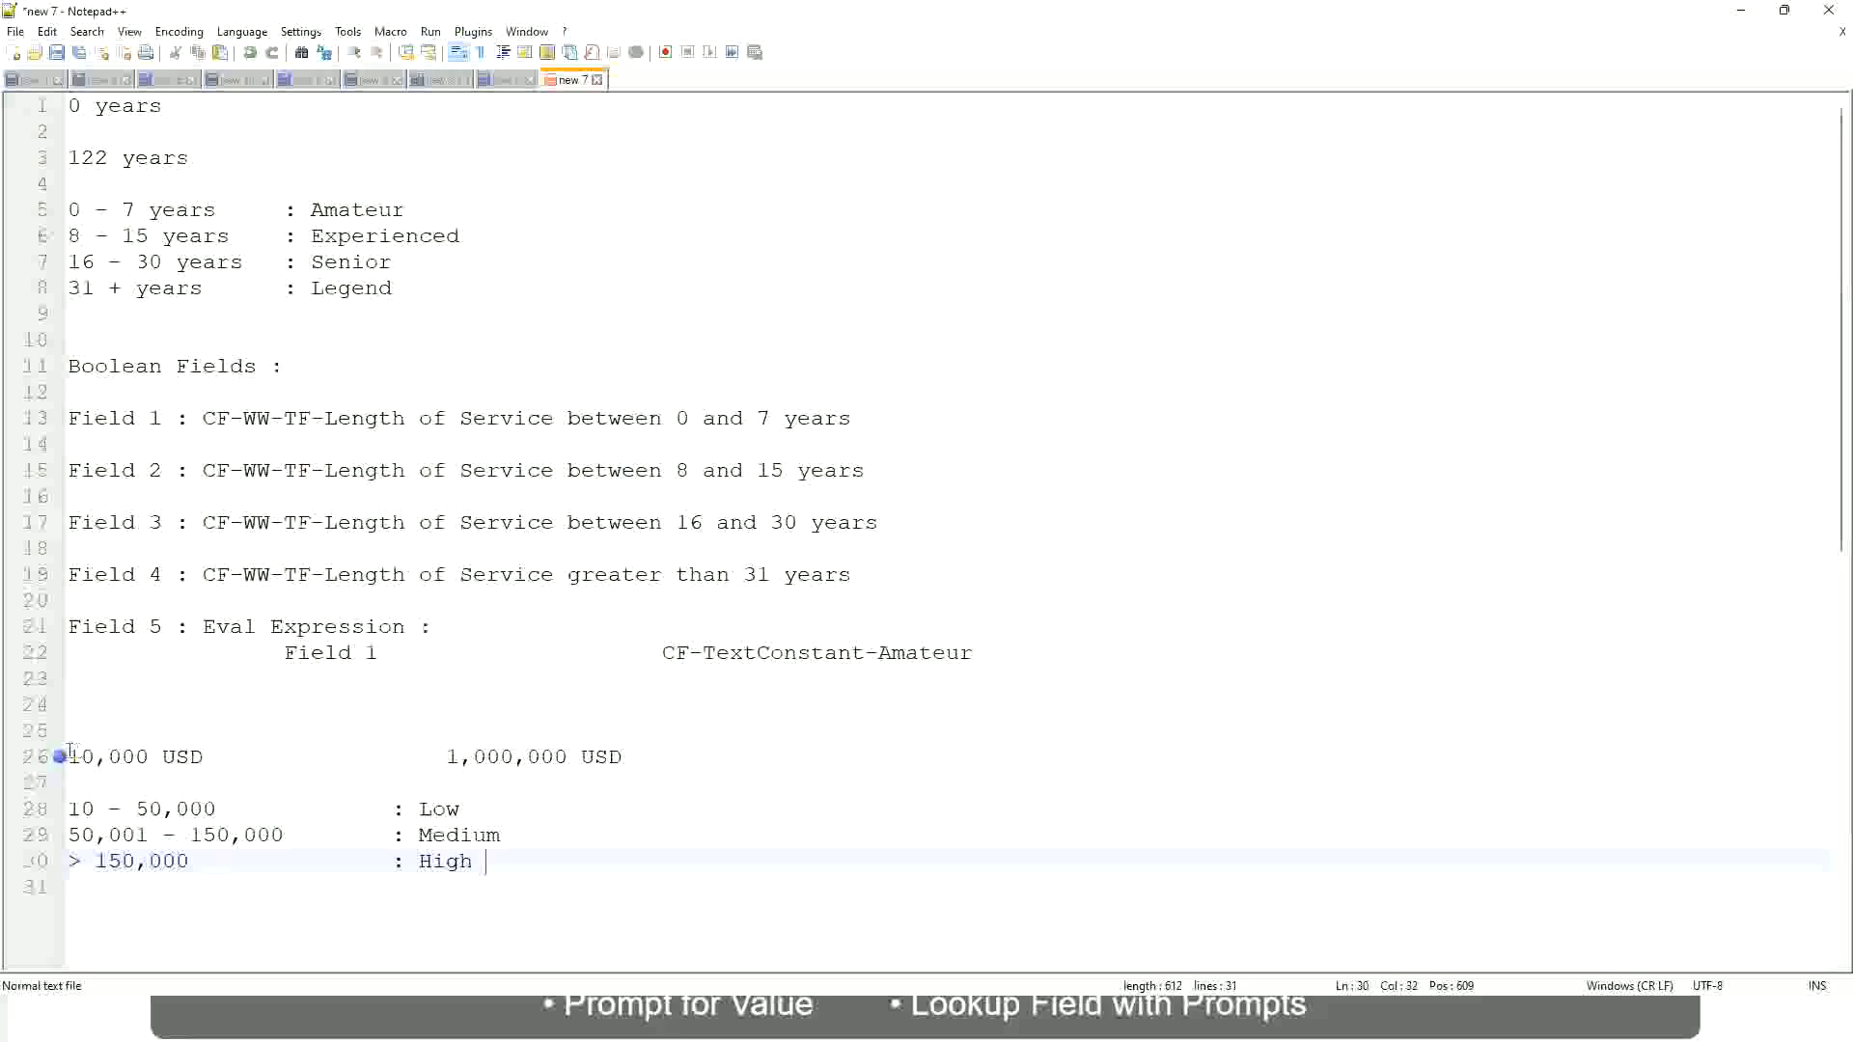
{"action": "left_click", "coordinate": [59, 760]}
{"action": "left_click", "coordinate": [82, 758]}
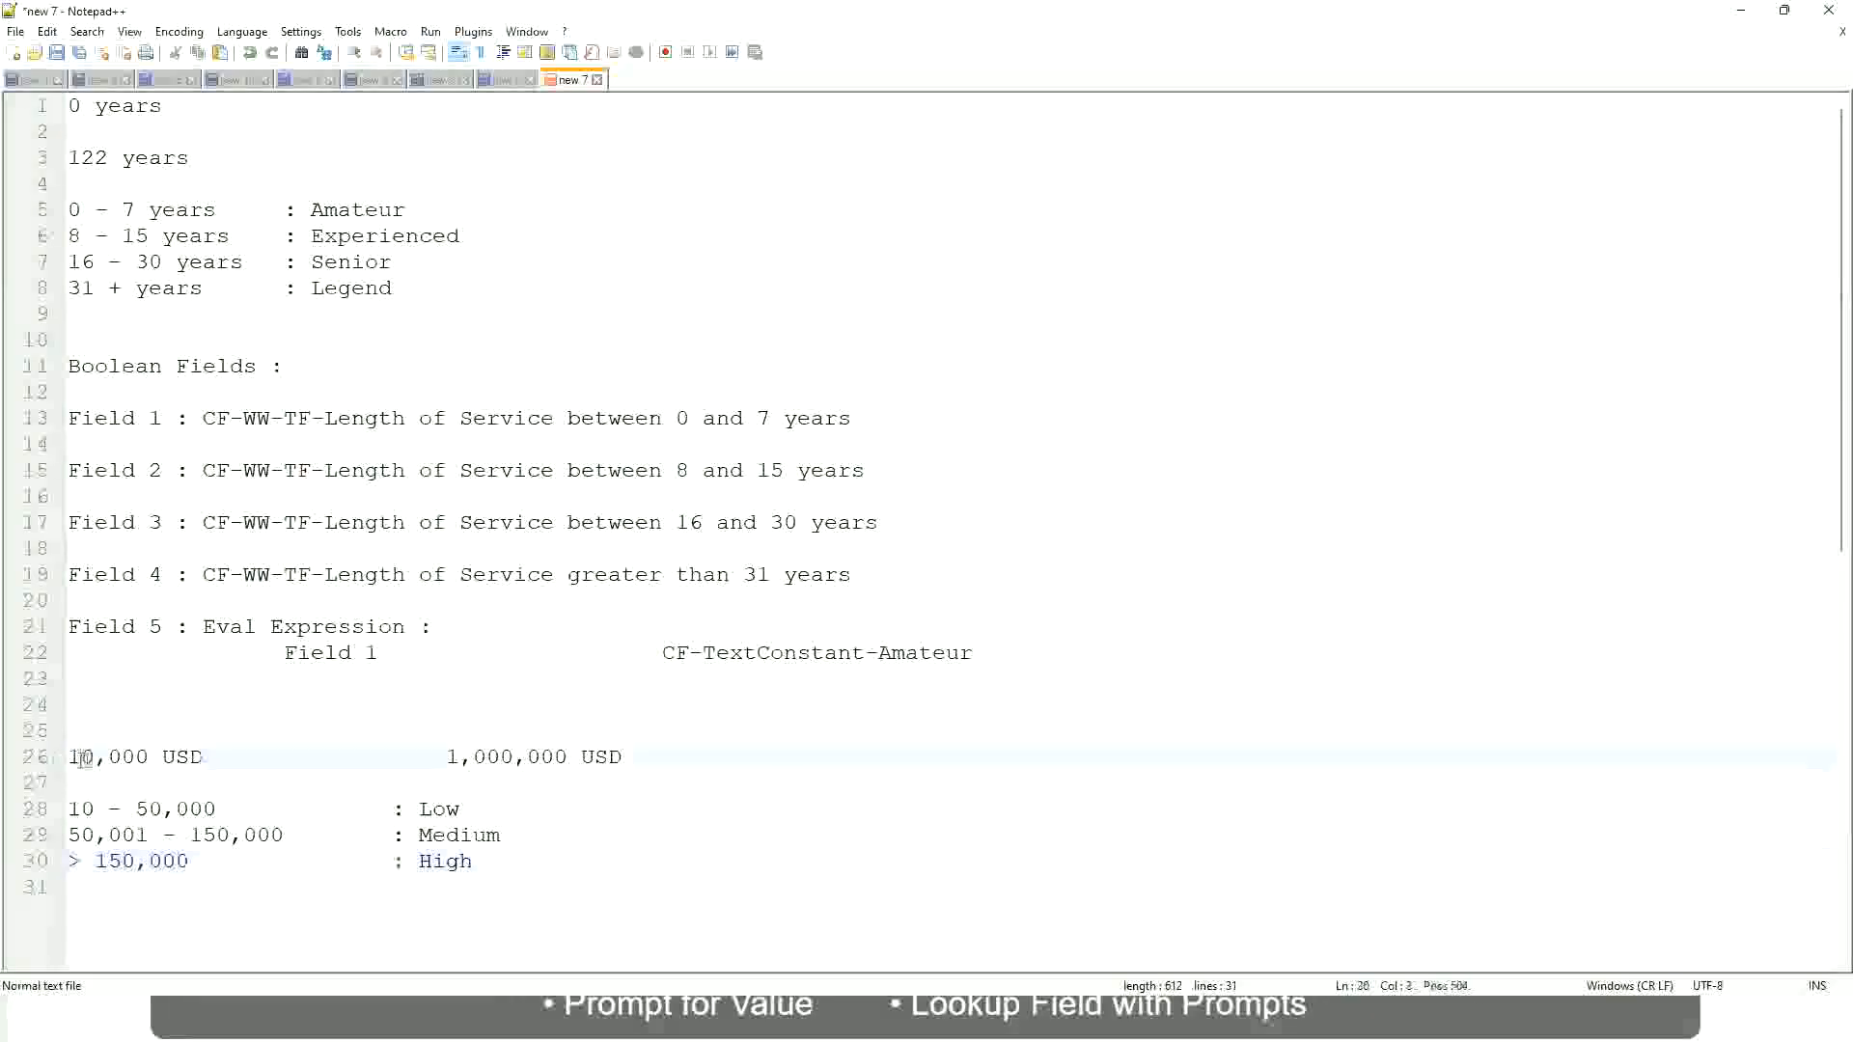
{"action": "double_click", "coordinate": [554, 759]}
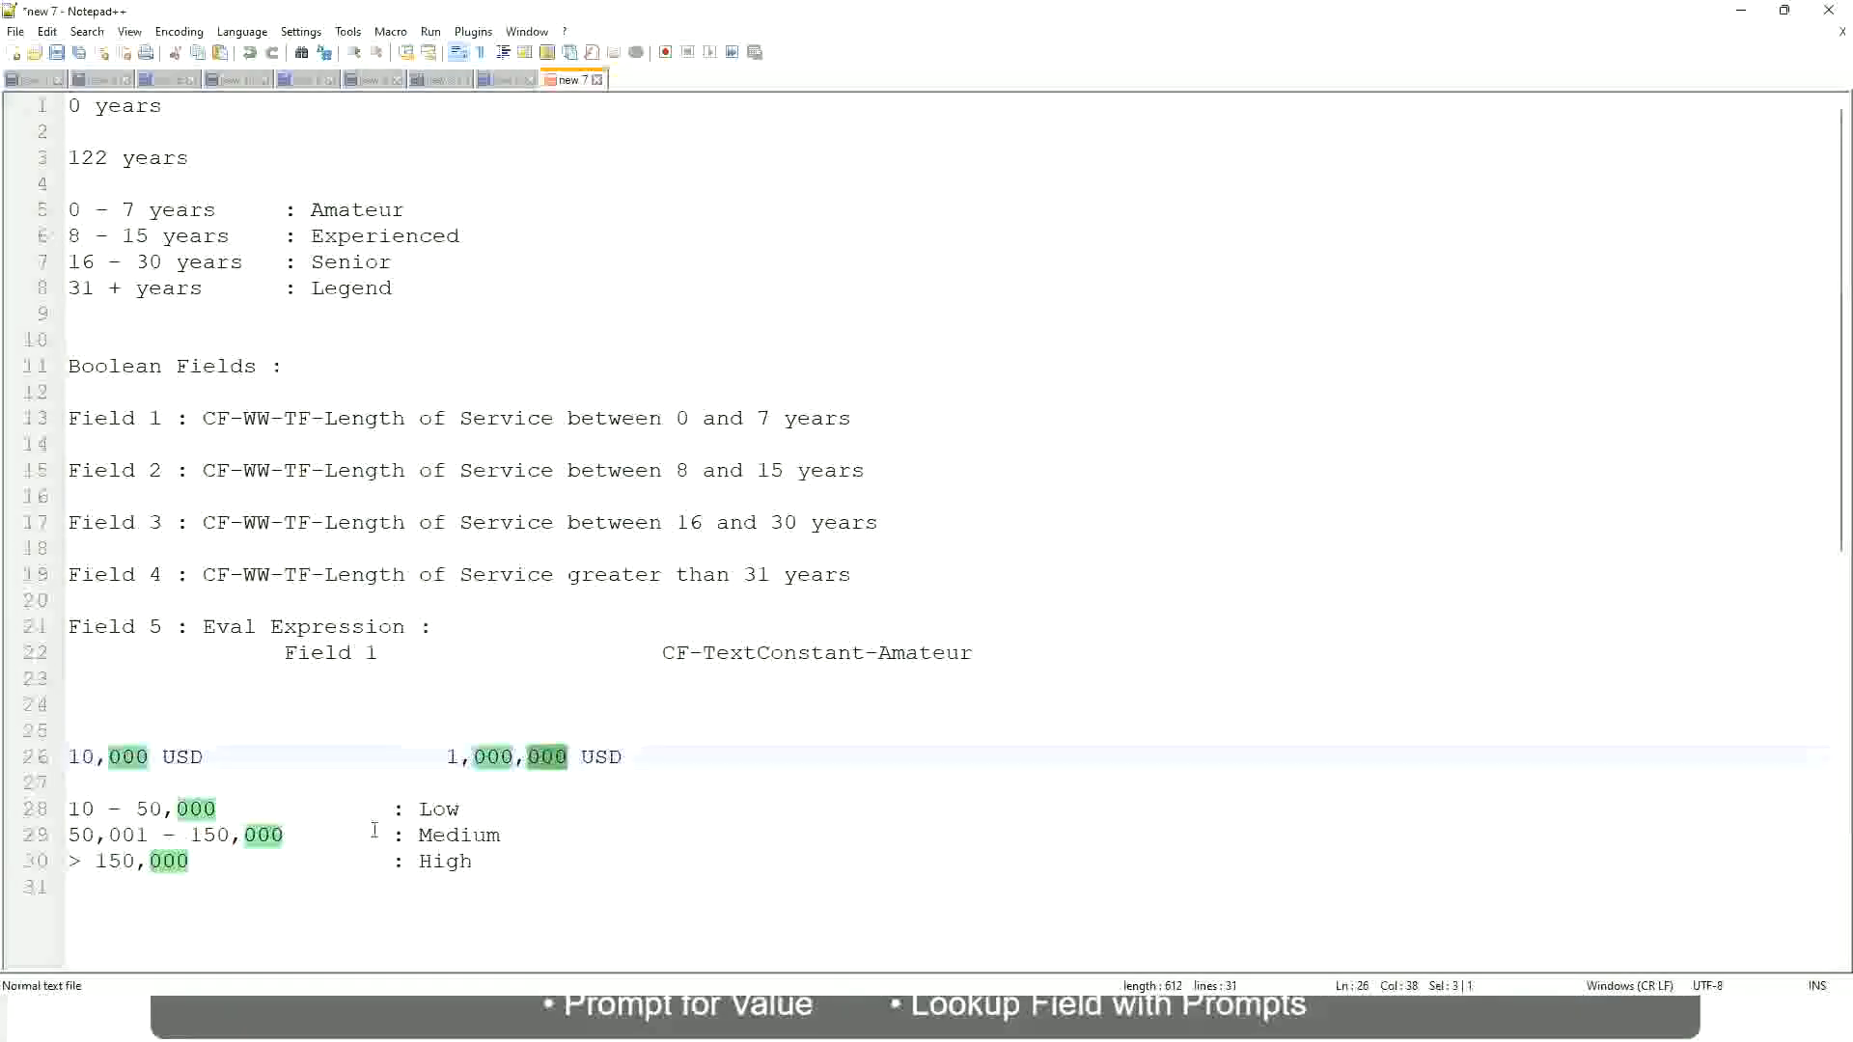
{"action": "left_click", "coordinate": [333, 836]}
{"action": "left_click", "coordinate": [59, 758]}
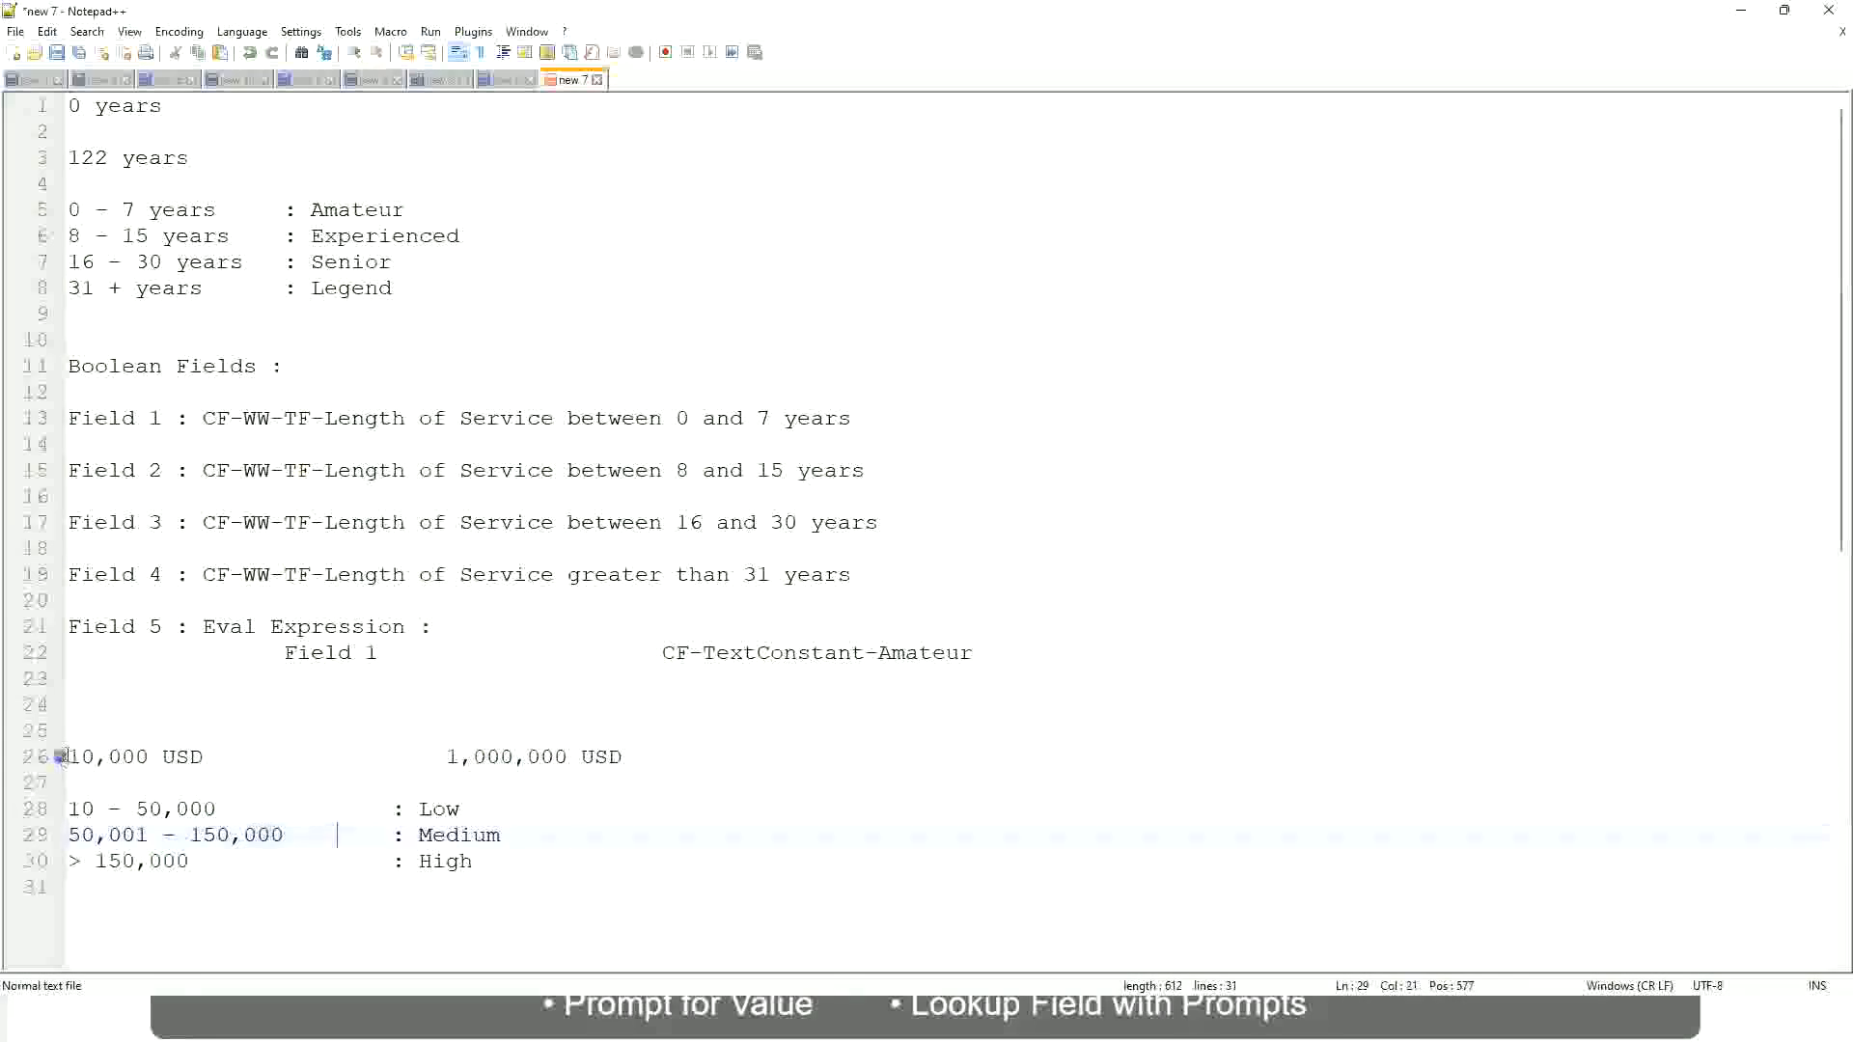
{"action": "left_click", "coordinate": [570, 759]}
{"action": "left_click", "coordinate": [458, 810]}
{"action": "left_click", "coordinate": [445, 811]}
{"action": "left_click", "coordinate": [446, 863]}
{"action": "left_click", "coordinate": [236, 784]}
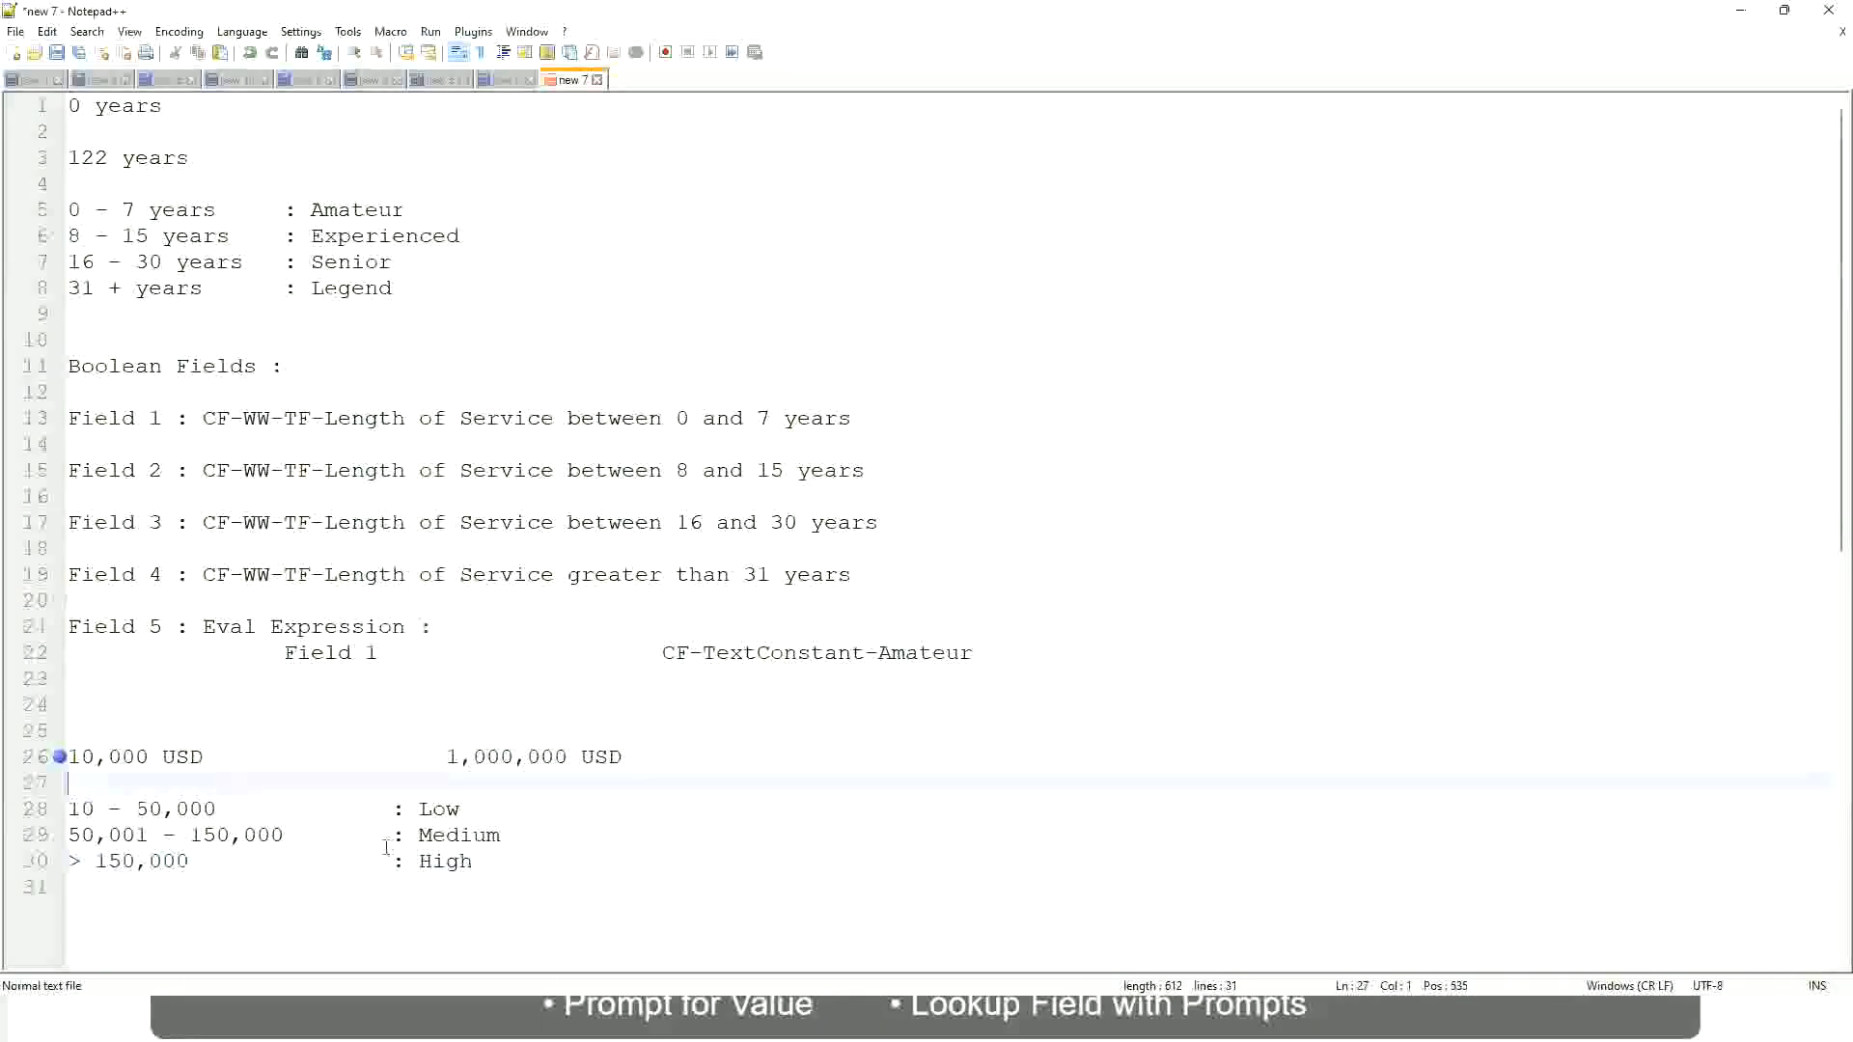
{"action": "left_click", "coordinate": [476, 860]}
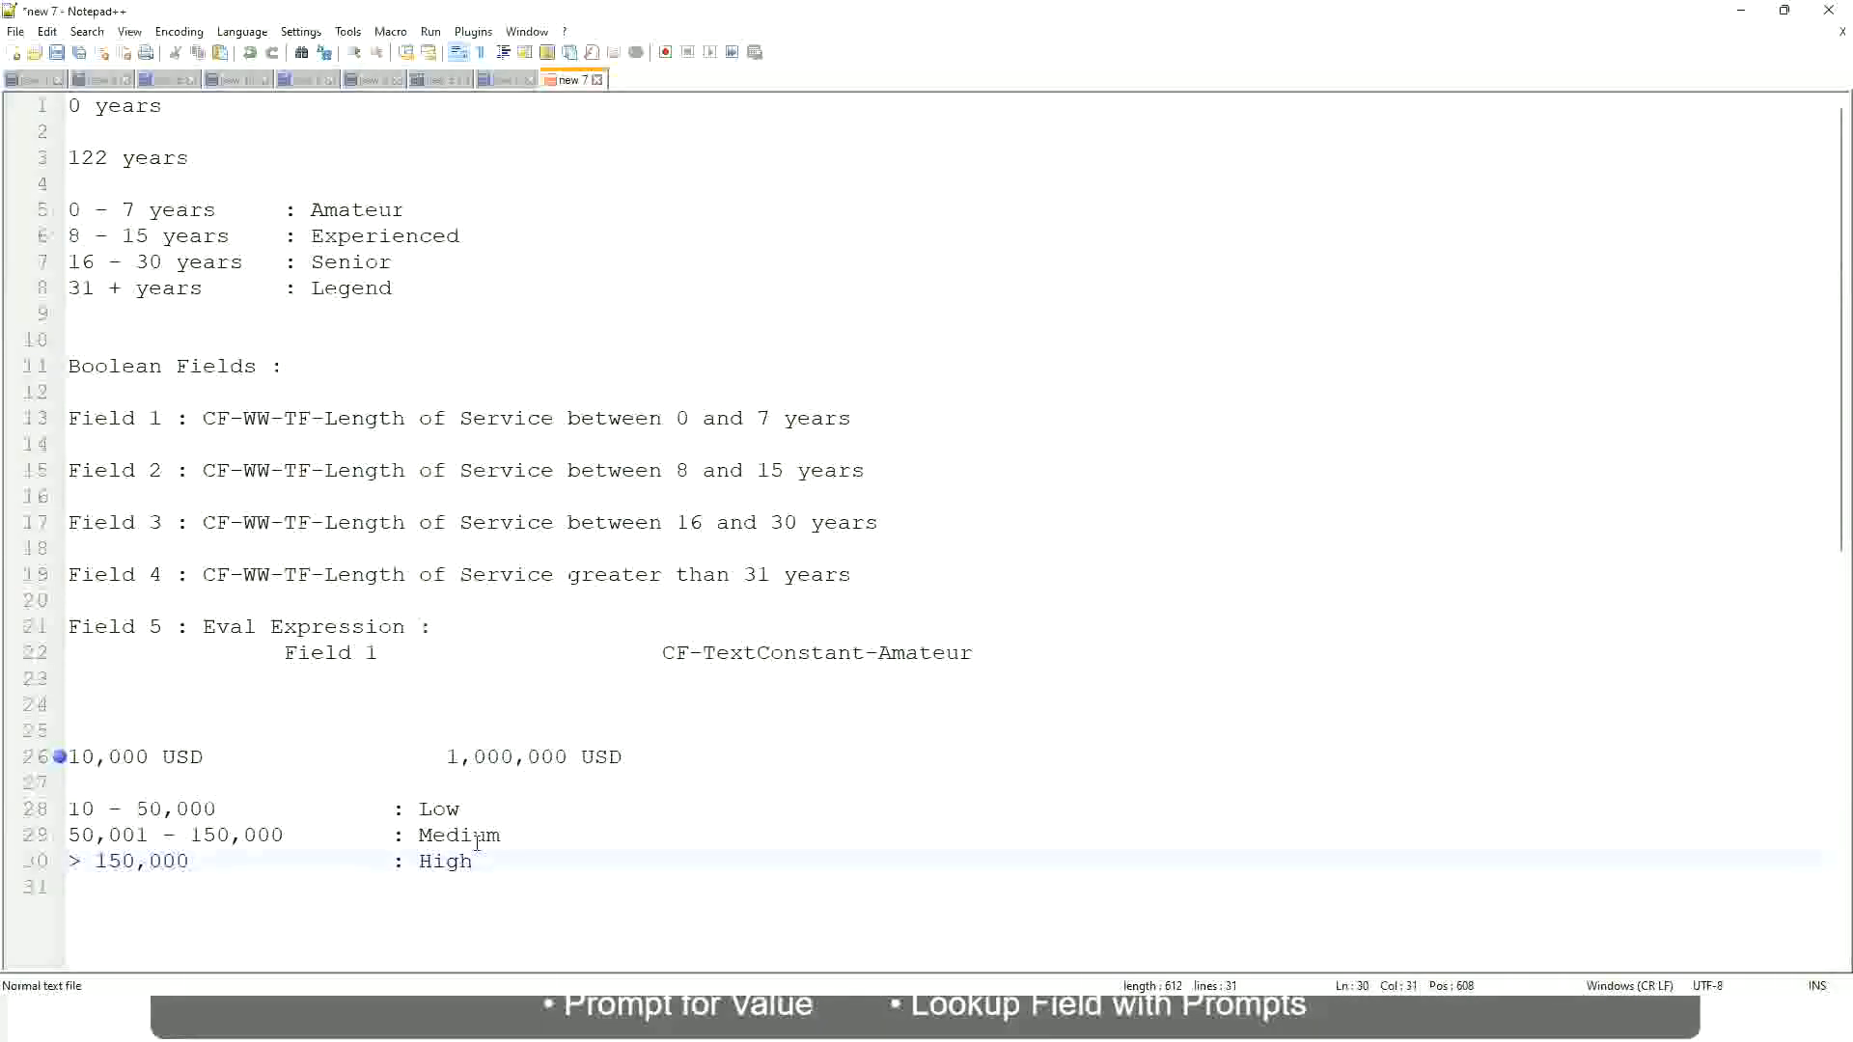